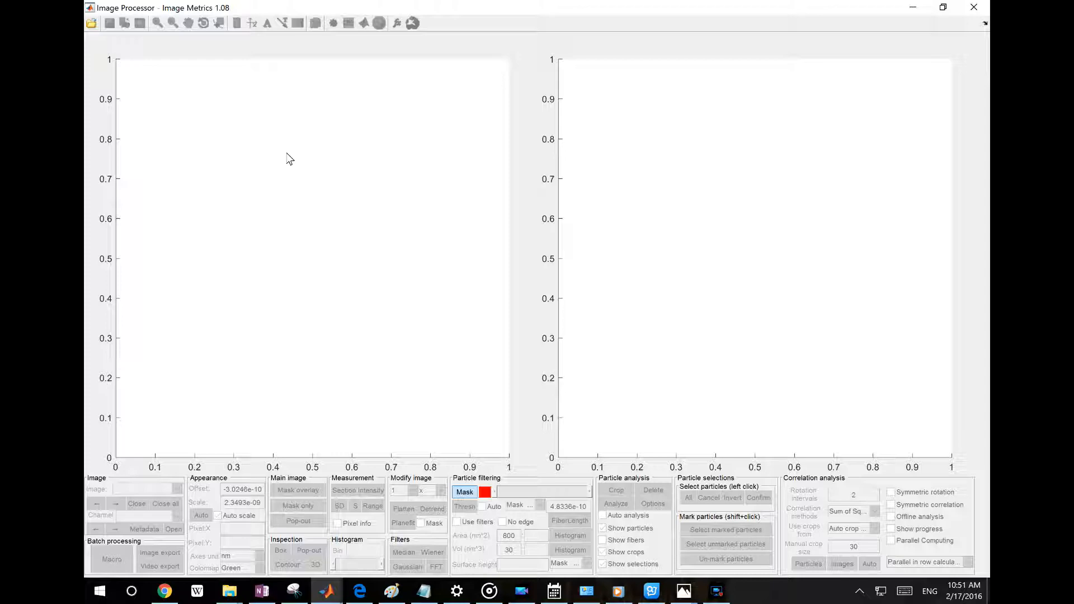
Step: Open the image series lq_test_ac40ts0008.ibw to lq_test_ac40ts0028.ibw from the Corr avg demo folder
{"action": "left_click", "coordinate": [91, 23]}
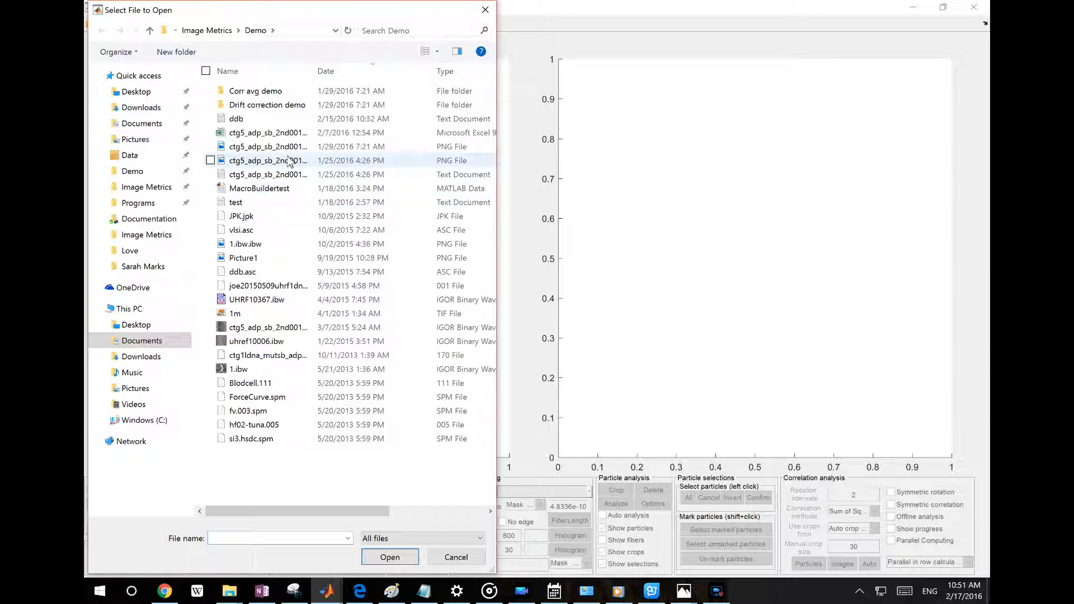
{"action": "double_click", "coordinate": [274, 93]}
{"action": "left_click_drag", "start_coordinate": [288, 403], "coordinate": [308, 91]}
{"action": "left_click", "coordinate": [385, 562]}
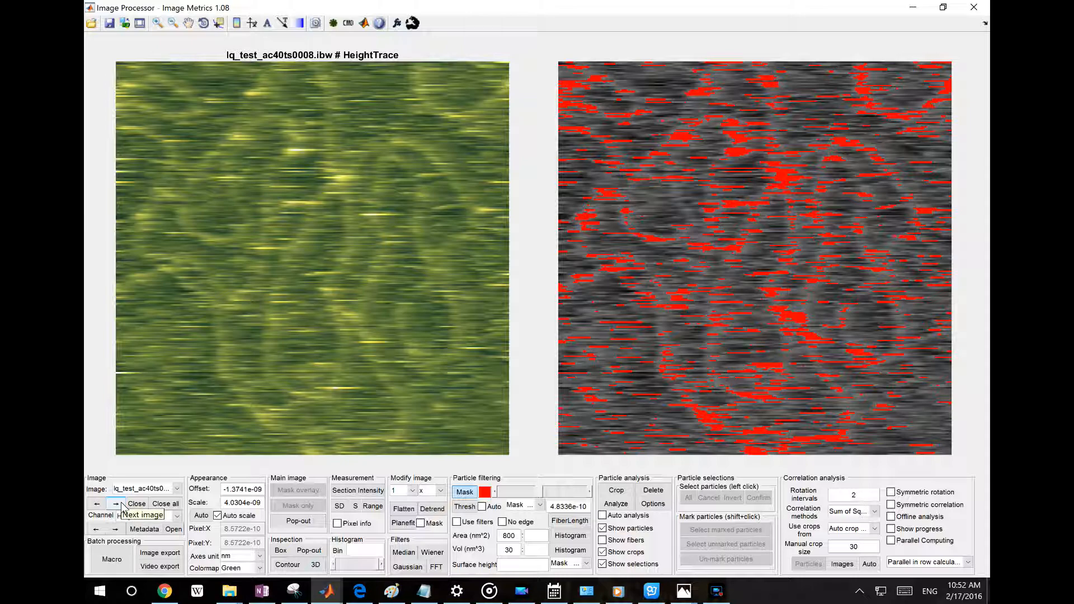
Step: Review the list of loaded images and step through their HeightTrace data up to lq_test_ac40ts0016.ibw
{"action": "left_click", "coordinate": [150, 489]}
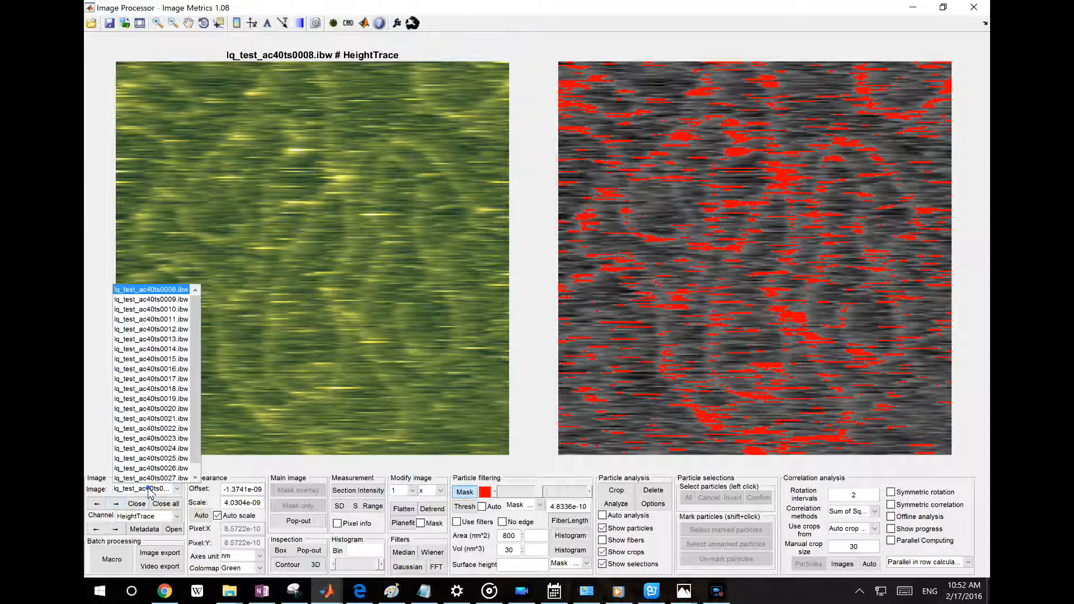
{"action": "left_click_drag", "start_coordinate": [195, 450], "coordinate": [195, 466]}
{"action": "left_click_drag", "start_coordinate": [196, 402], "coordinate": [219, 368]}
{"action": "left_click", "coordinate": [220, 369]}
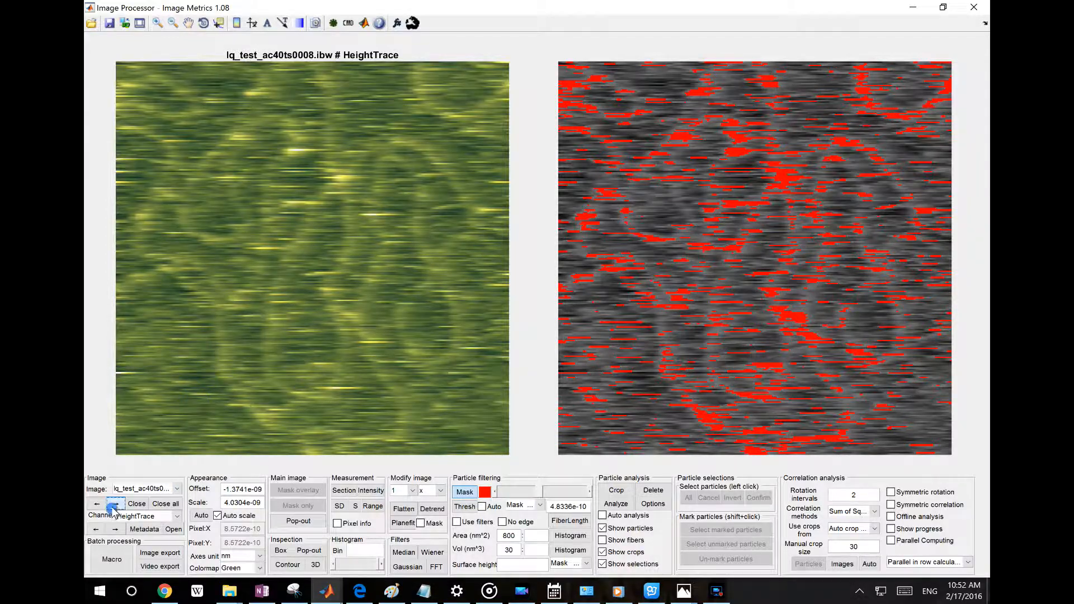
{"action": "left_click", "coordinate": [113, 504]}
{"action": "left_click", "coordinate": [115, 505]}
{"action": "left_click", "coordinate": [115, 505]}
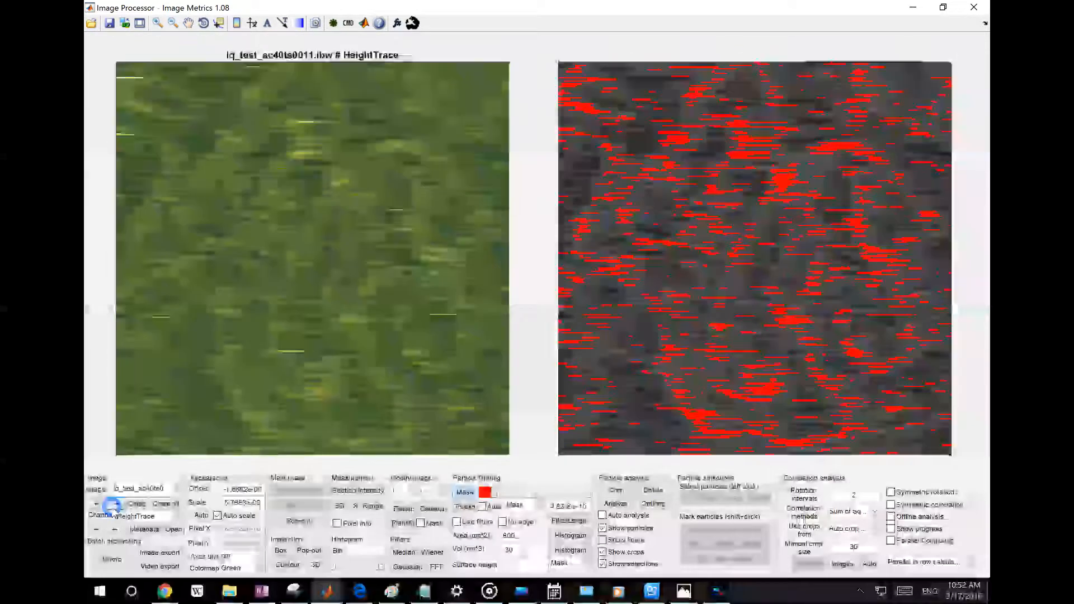
{"action": "left_click", "coordinate": [114, 505]}
{"action": "left_click", "coordinate": [114, 505]}
{"action": "left_click", "coordinate": [114, 505]}
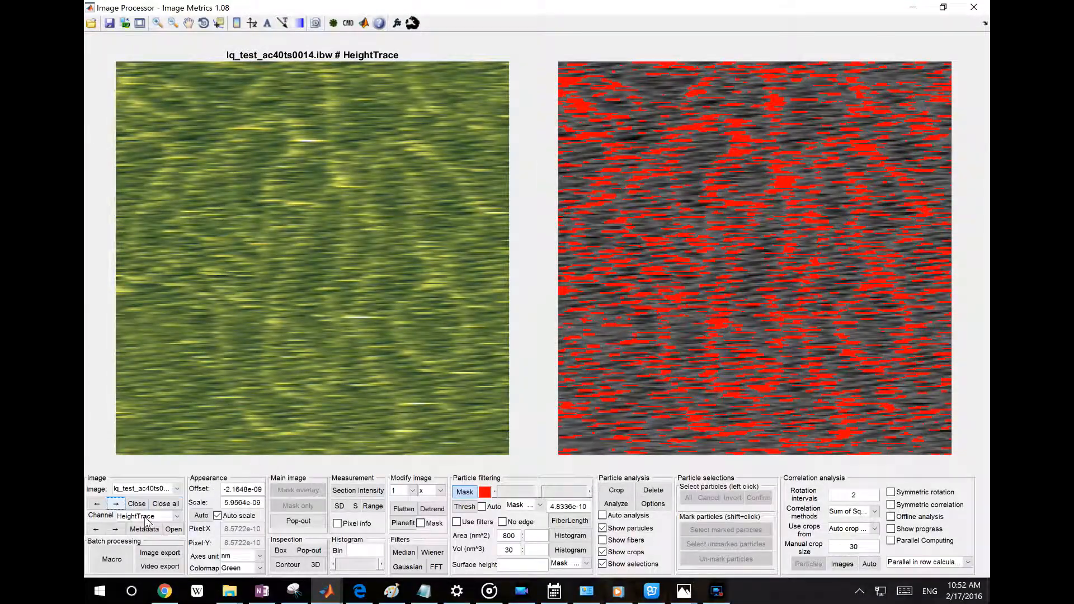
{"action": "left_click", "coordinate": [115, 504]}
{"action": "left_click", "coordinate": [115, 505]}
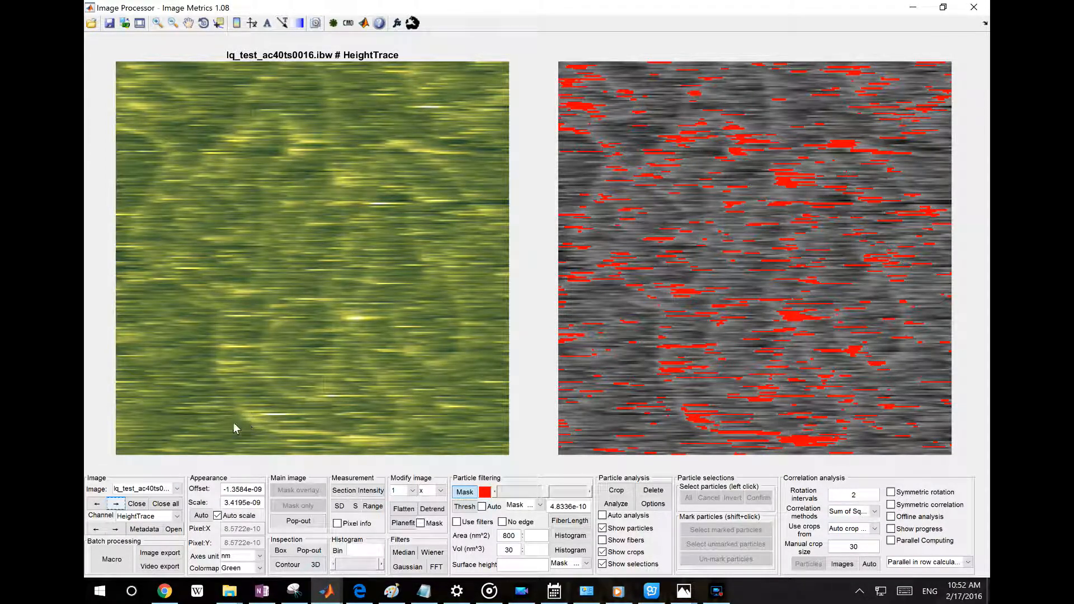
Step: Switch the channel to PhaseTrace and advance to image lq_test_ac40ts0018.ibw
{"action": "left_click", "coordinate": [143, 516]}
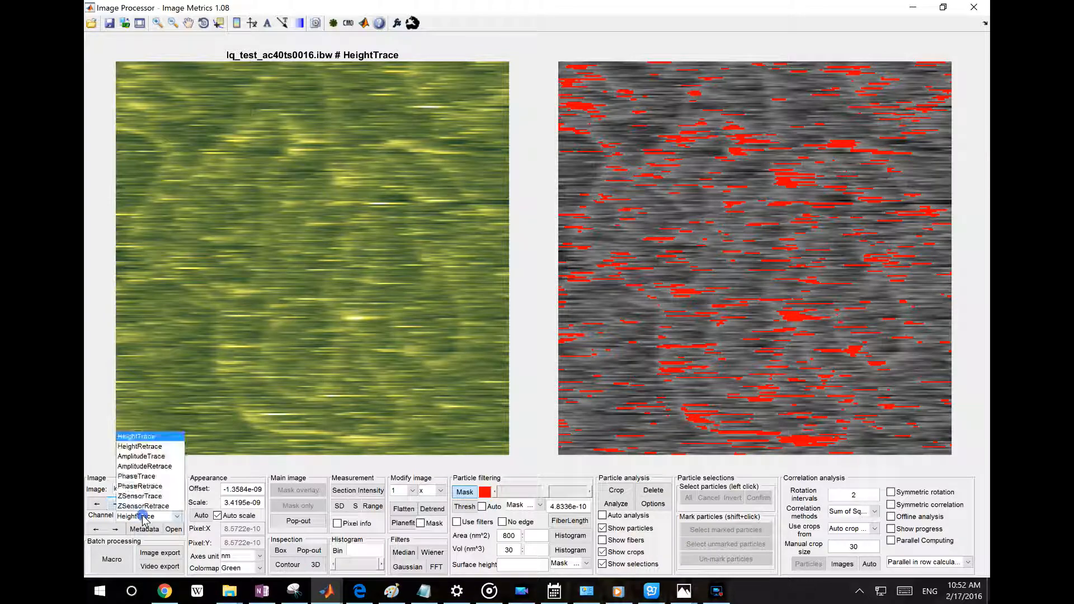
{"action": "left_click", "coordinate": [146, 477]}
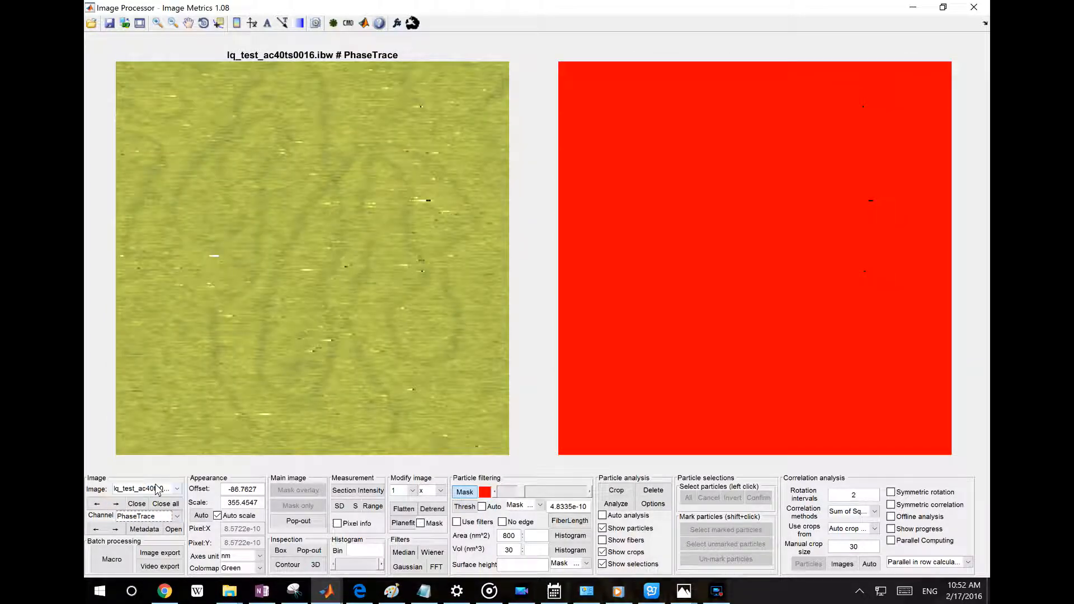
{"action": "left_click", "coordinate": [115, 505]}
{"action": "left_click", "coordinate": [116, 504]}
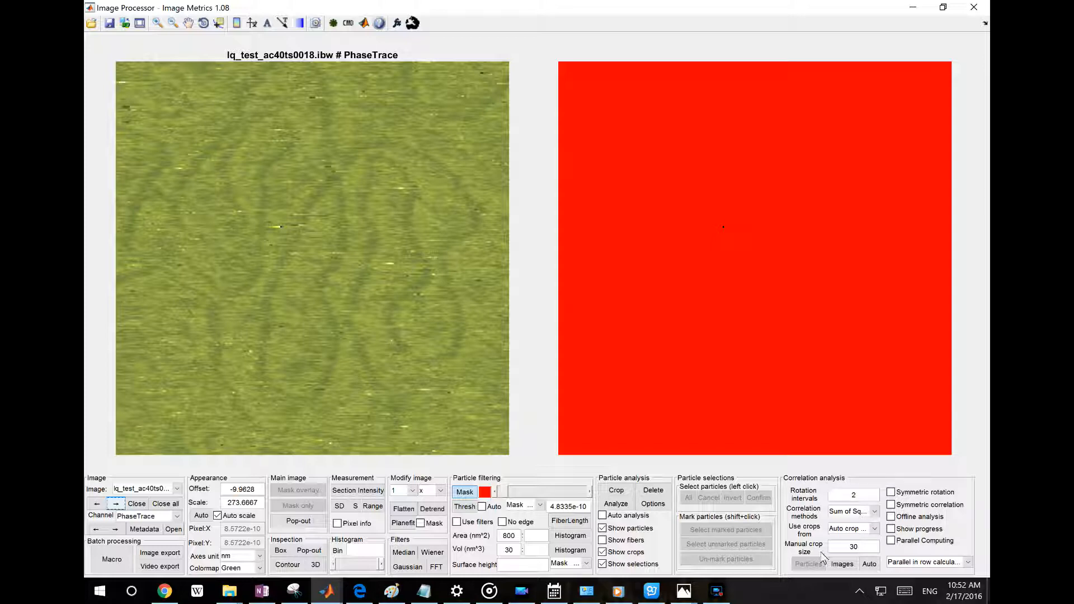
Step: Run image correlation on all images with the PhaseTrace channel, correlation map output and no threshold, cropping a large central area as the template
{"action": "left_click", "coordinate": [842, 564]}
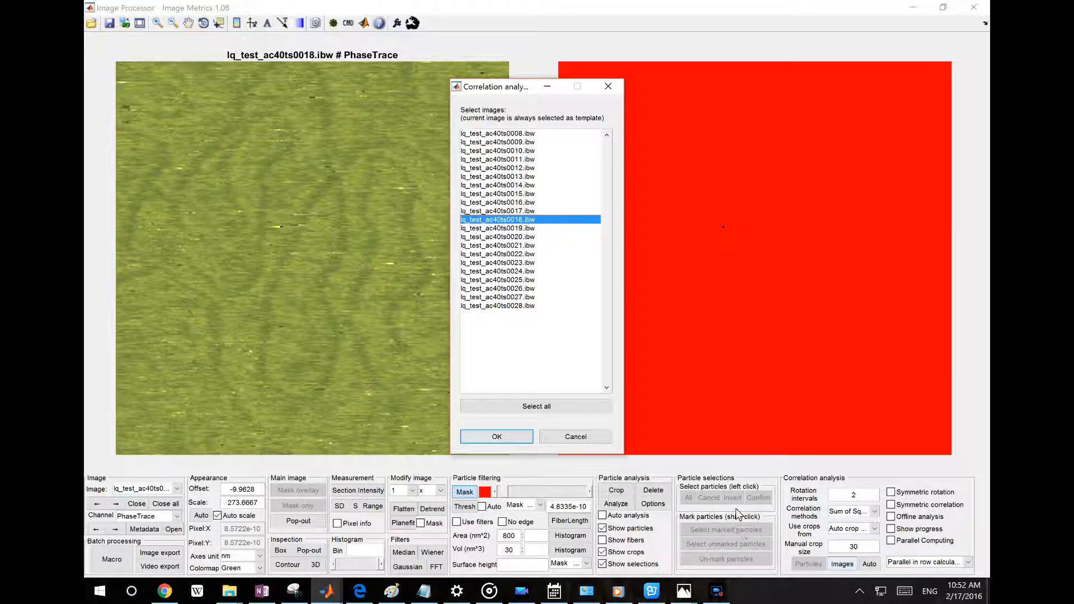
{"action": "left_click", "coordinate": [538, 406]}
{"action": "left_click", "coordinate": [497, 437]}
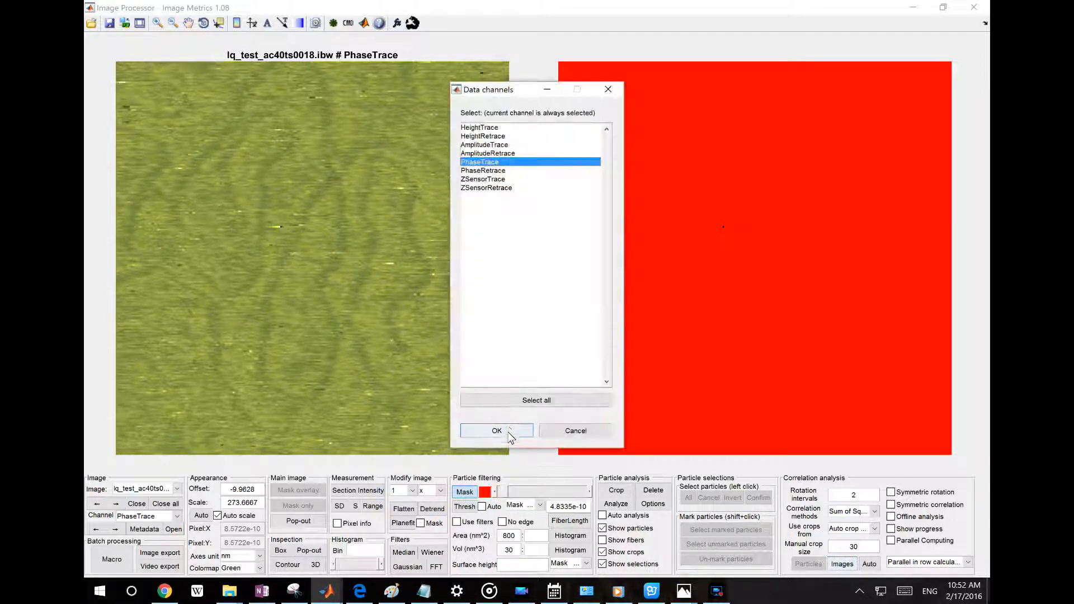
{"action": "left_click", "coordinate": [504, 434]}
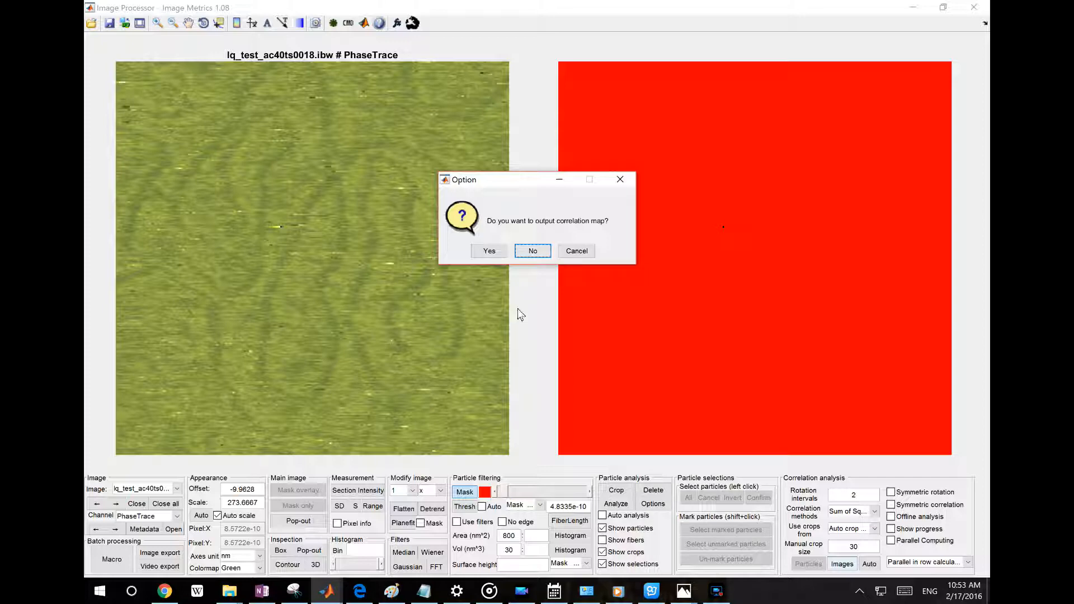
{"action": "left_click", "coordinate": [491, 251]}
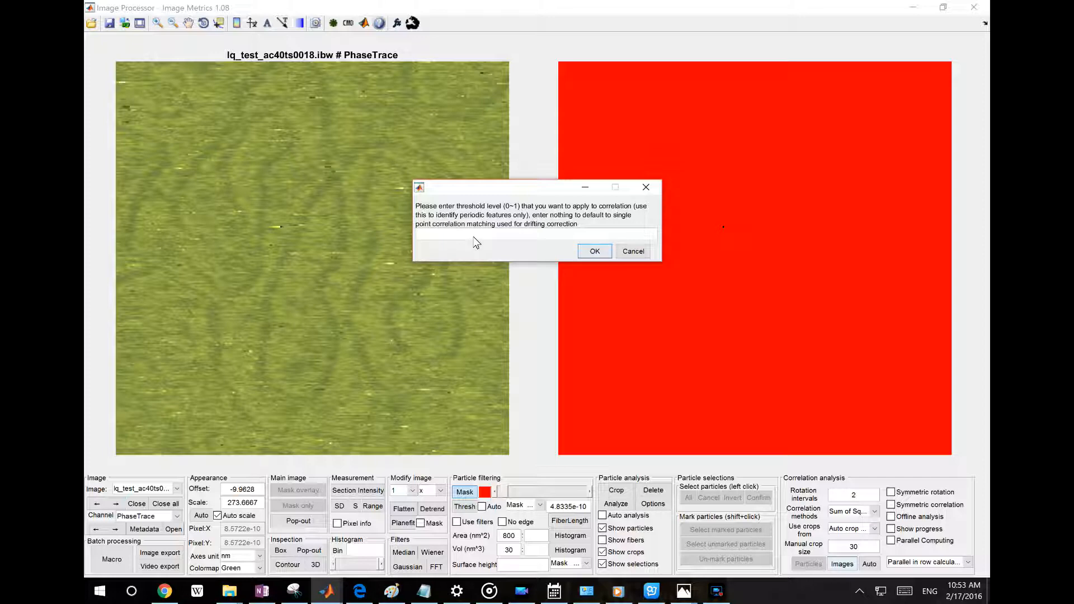
{"action": "left_click", "coordinate": [585, 255]}
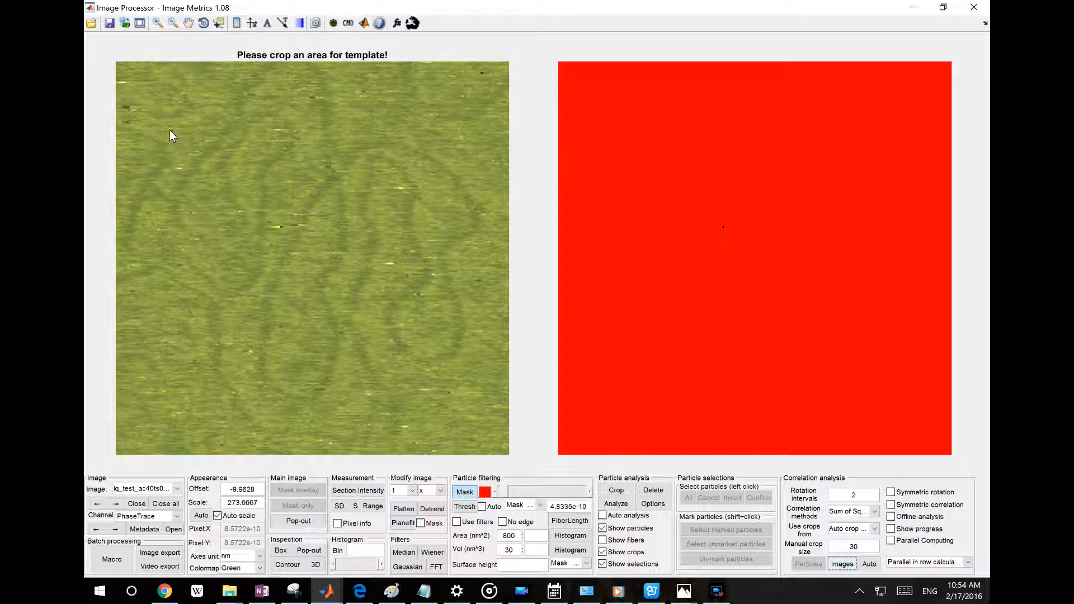
{"action": "left_click_drag", "start_coordinate": [167, 125], "coordinate": [471, 392]}
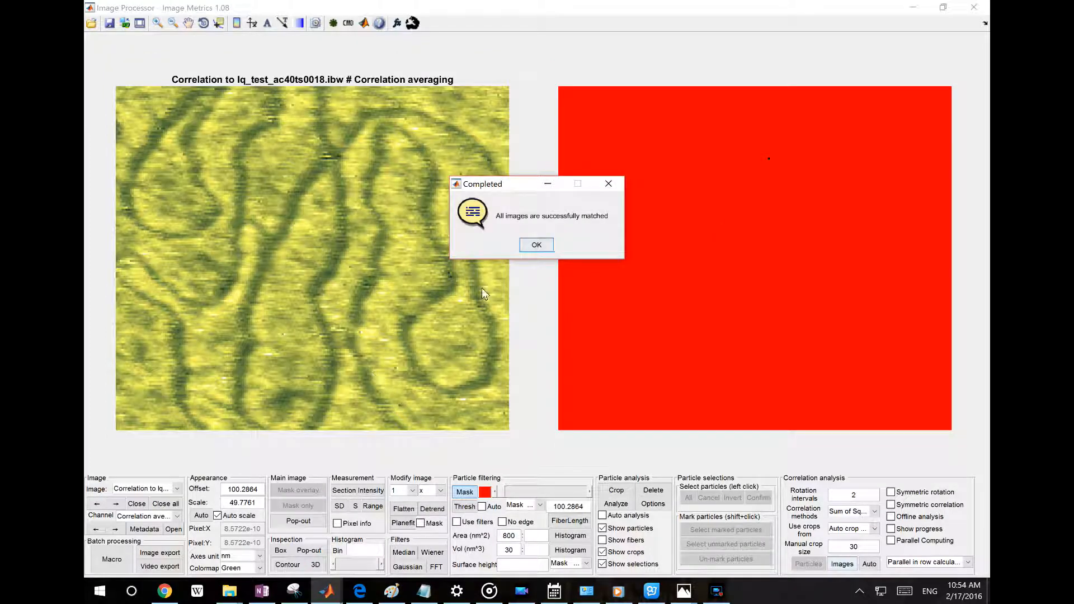
{"action": "left_click", "coordinate": [539, 246]}
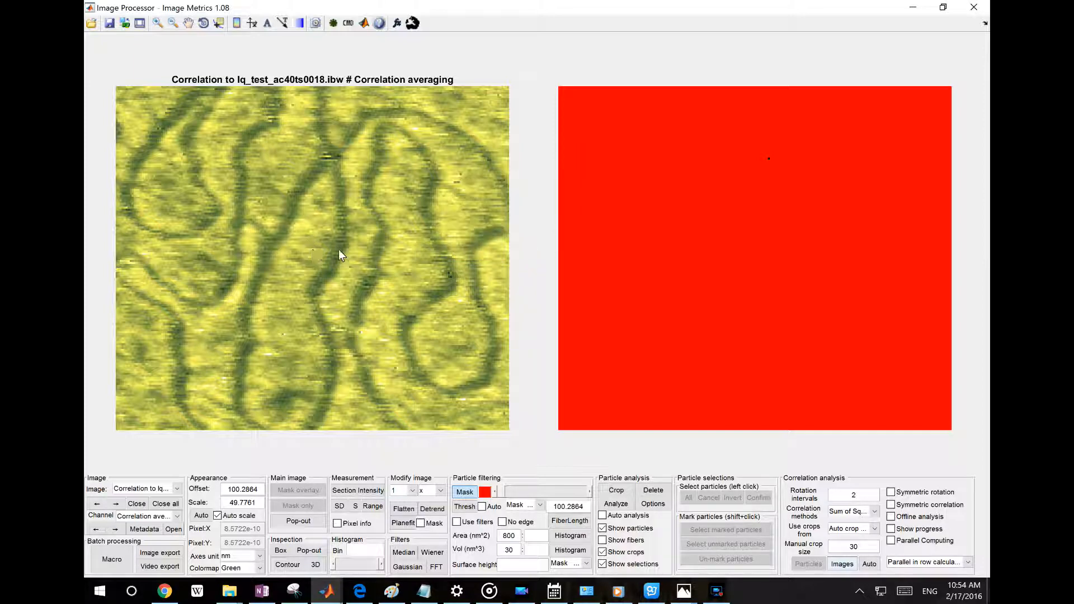
Step: Print the left image, the correlation average, to a separate figure
{"action": "right_click", "coordinate": [308, 268]}
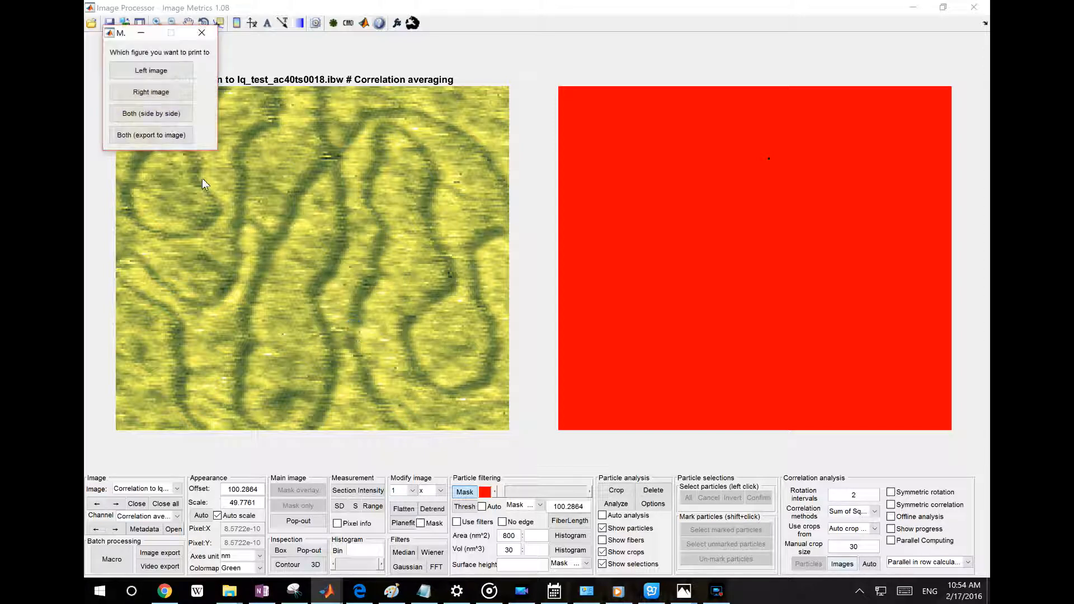
{"action": "left_click", "coordinate": [152, 73]}
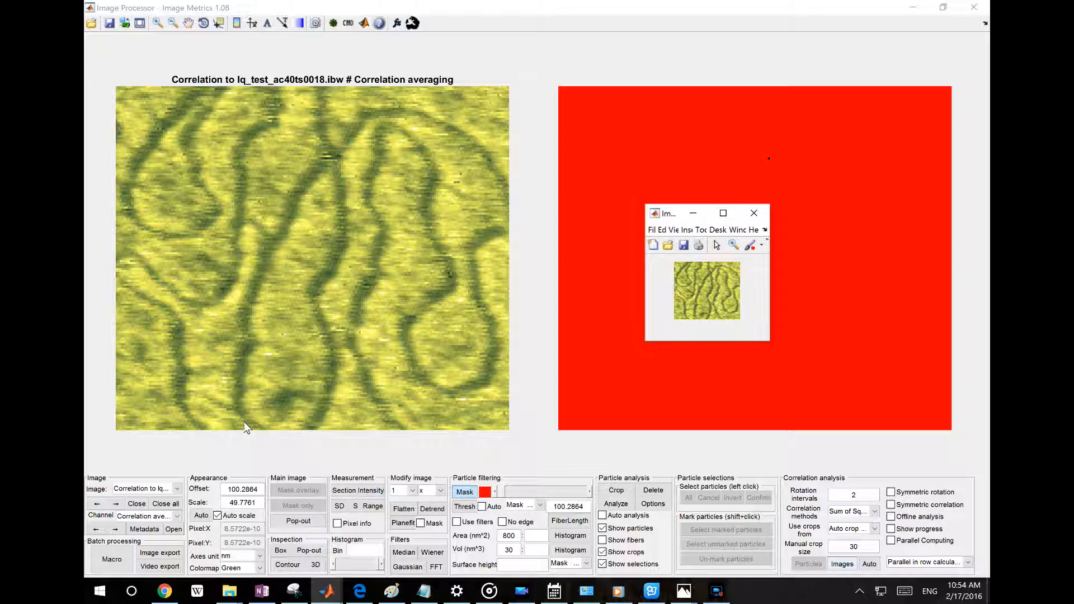
Step: Display the correlation maps to lq_test_ac40ts0018.ibw and view the map for lq_test_ac40ts0010.ibw
{"action": "left_click", "coordinate": [163, 492]}
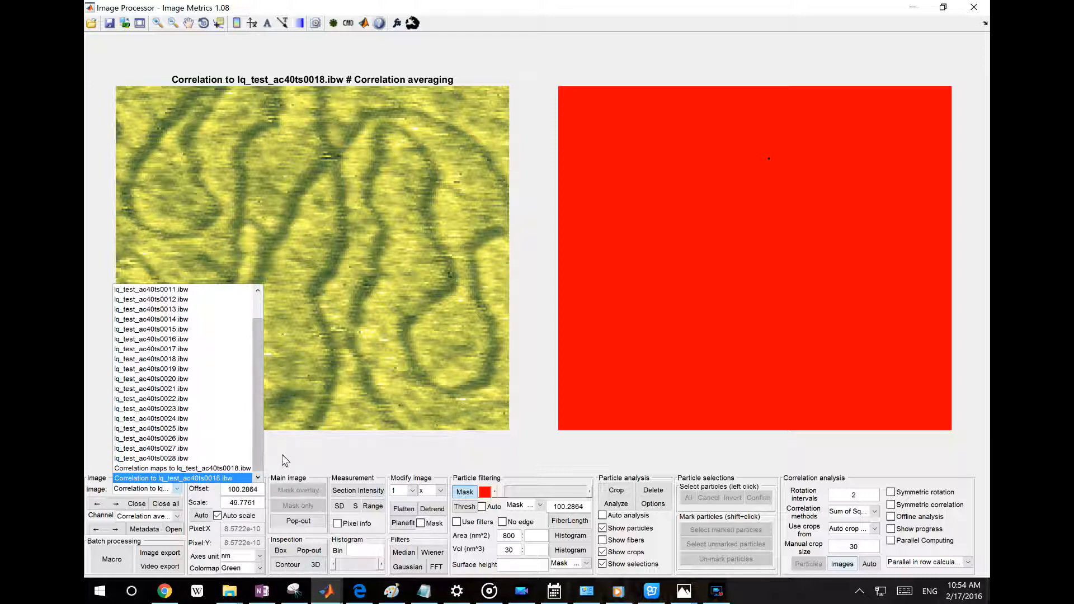
{"action": "left_click", "coordinate": [213, 468]}
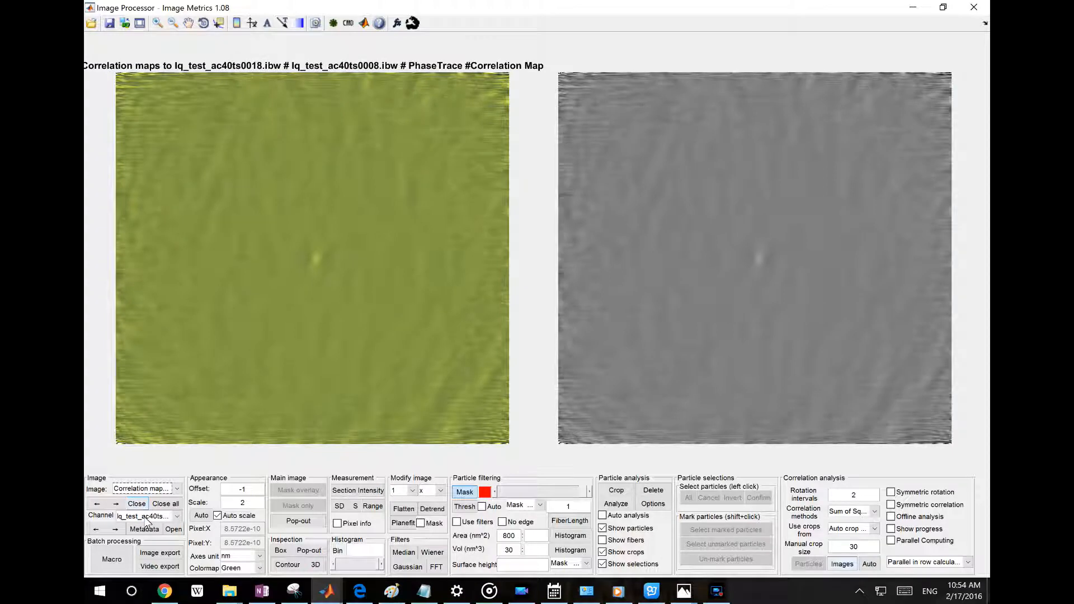
{"action": "left_click", "coordinate": [146, 516]}
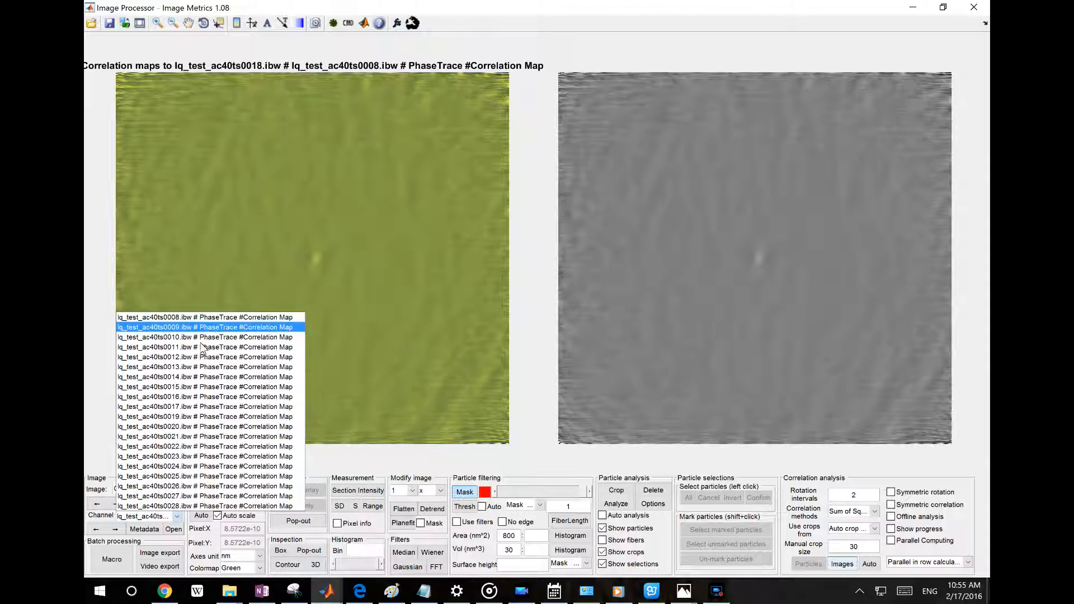
{"action": "left_click", "coordinate": [236, 338]}
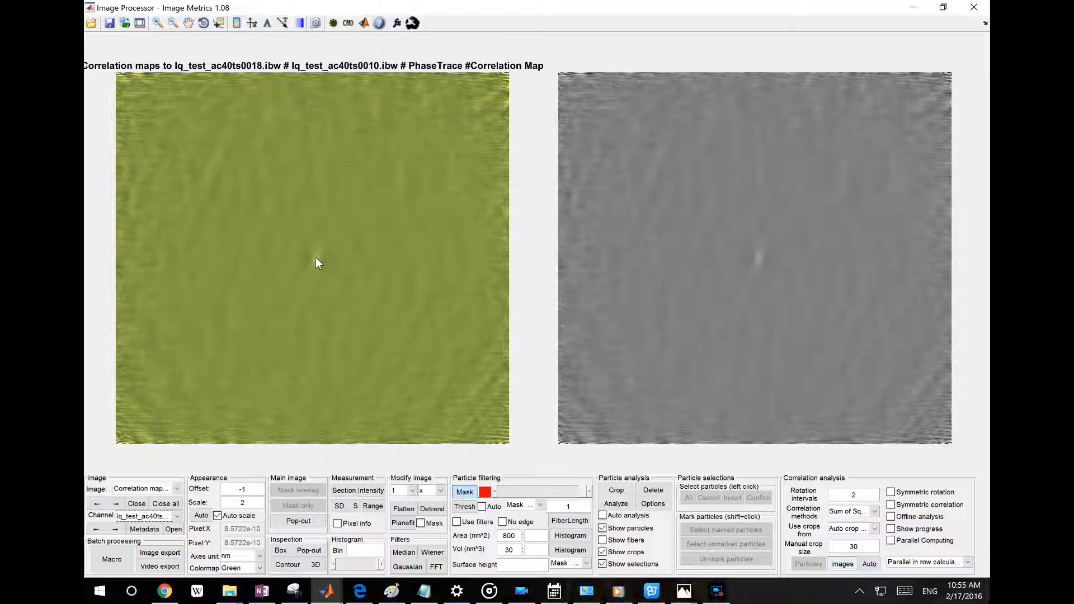
Step: Switch to the Correlation to lq_test_ac40ts0018.ibw image, check its channels' correlation scores and display the lq_test_ac40ts0011.ibw PhaseTrace channel
{"action": "left_click", "coordinate": [162, 492]}
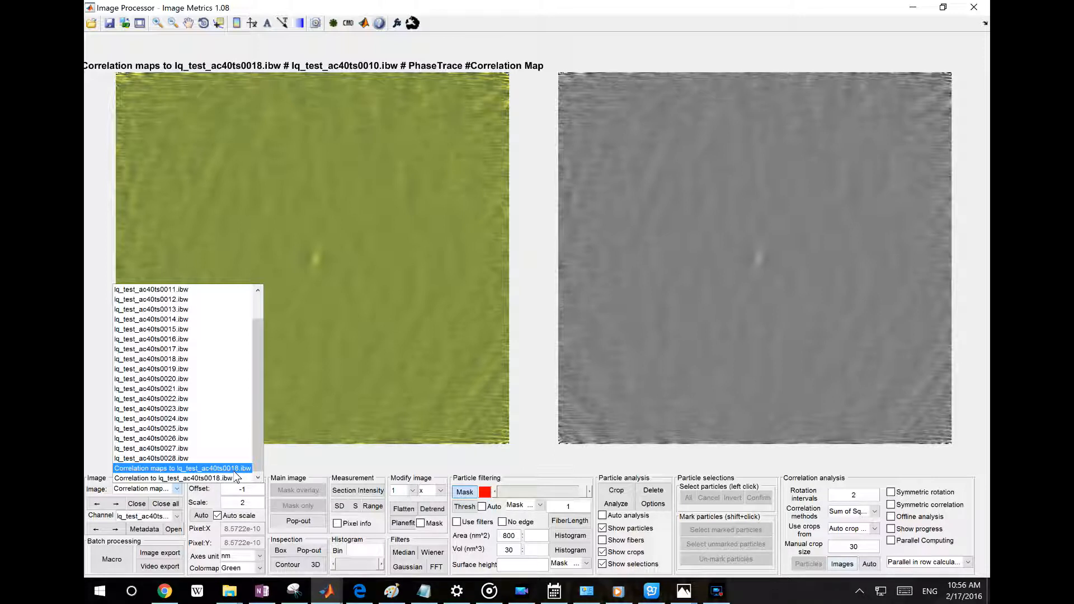
{"action": "mouse_move", "coordinate": [254, 465]}
{"action": "left_mouse_down"}
{"action": "mouse_move", "coordinate": [253, 426]}
{"action": "mouse_move", "coordinate": [255, 477]}
{"action": "left_mouse_up"}
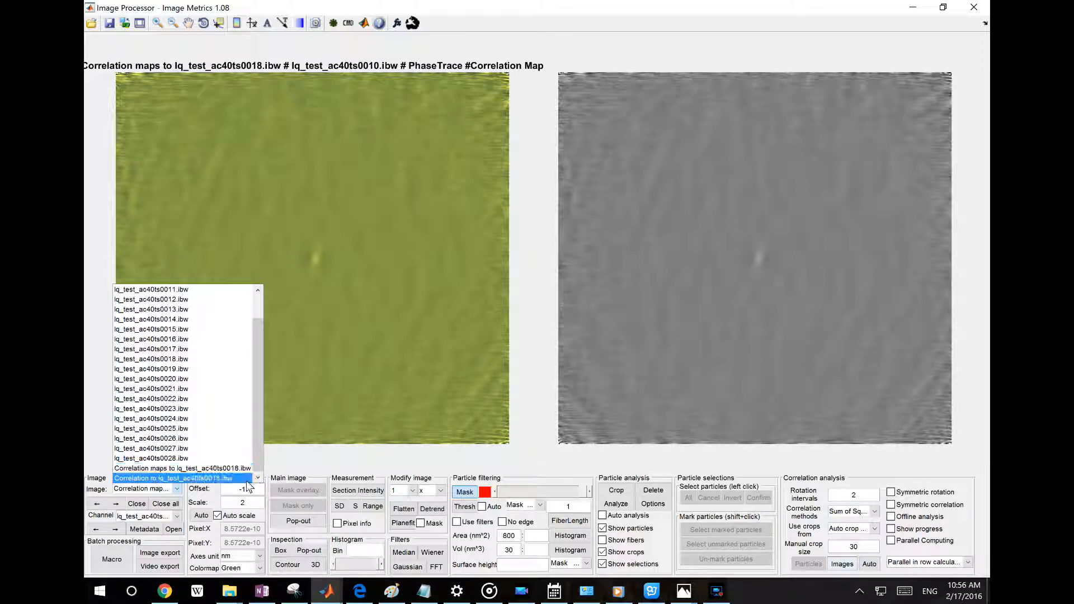
{"action": "left_click", "coordinate": [179, 480]}
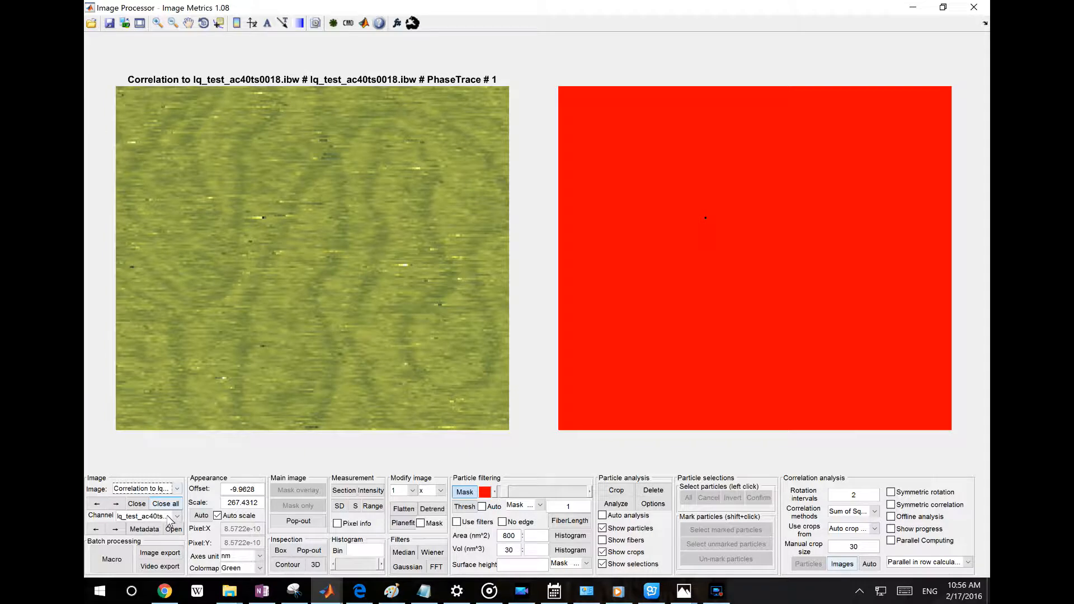
{"action": "left_click", "coordinate": [172, 488]}
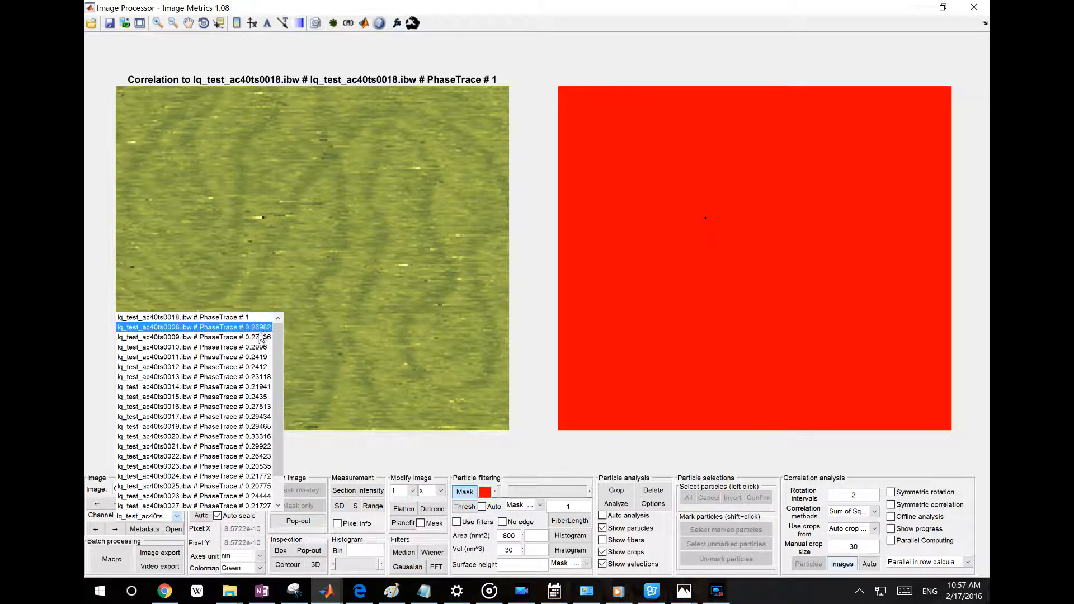
{"action": "scroll", "coordinate": [253, 430], "scroll_direction": "down", "scroll_amount": 1}
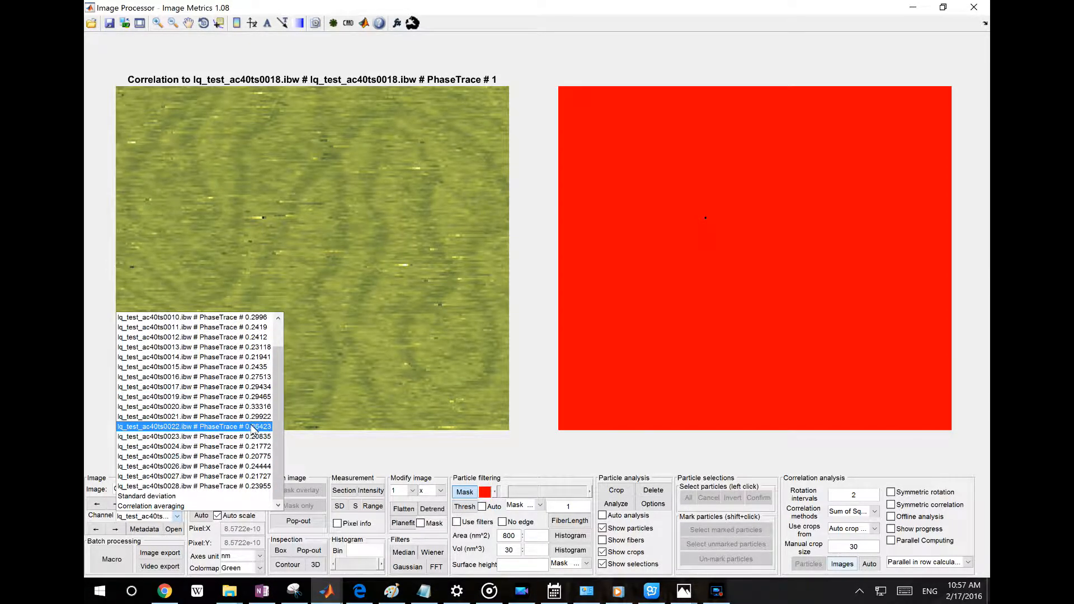
{"action": "scroll", "coordinate": [252, 429], "scroll_direction": "up", "scroll_amount": 1}
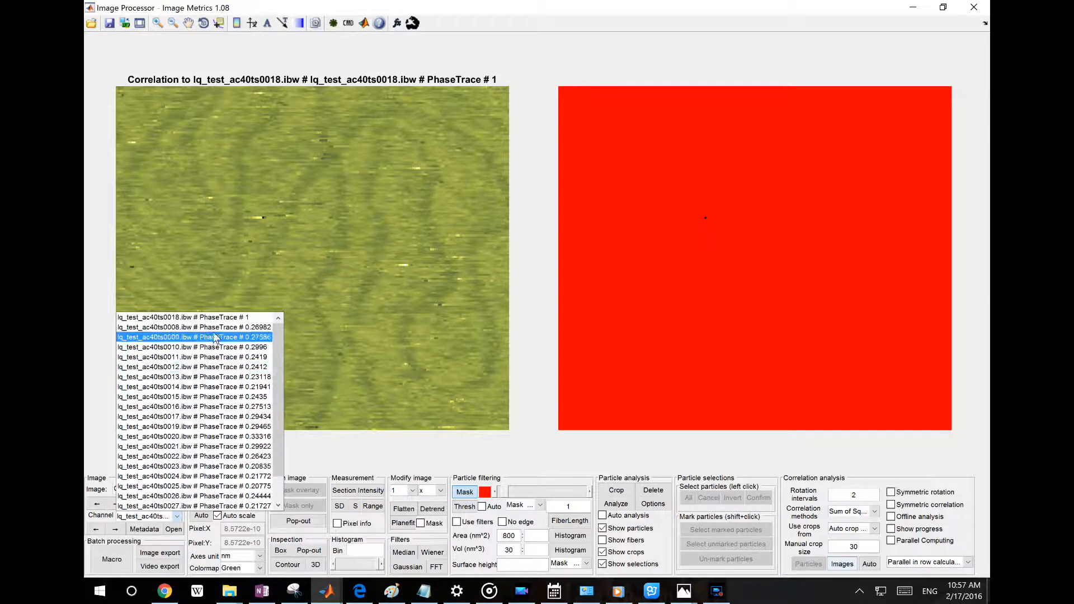
{"action": "left_click", "coordinate": [214, 353]}
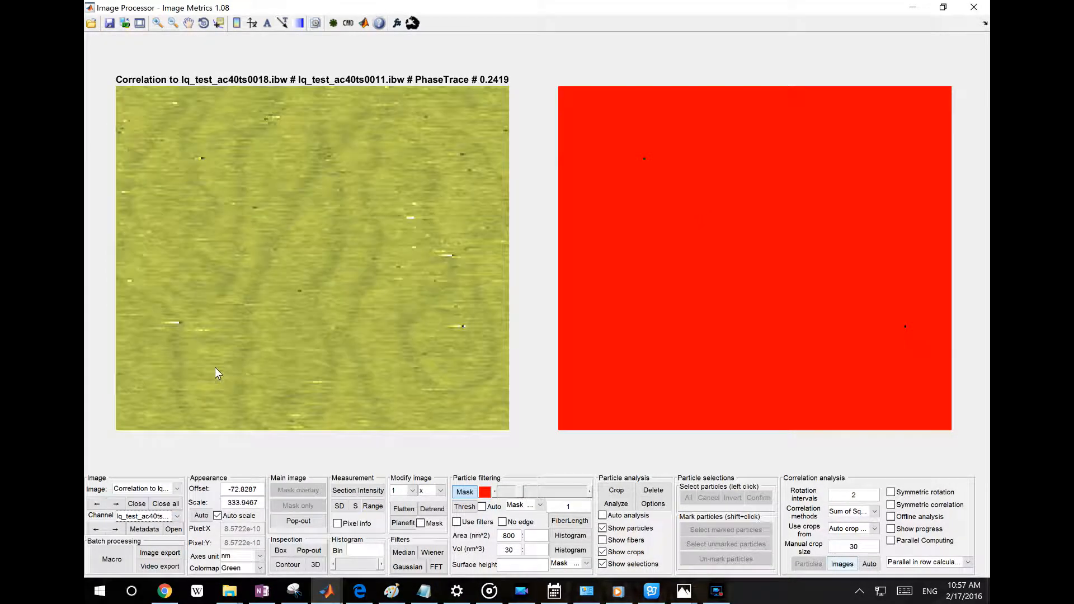
Step: Step through the matched PhaseTrace channels from lq_test_ac40ts0012.ibw to lq_test_ac40ts0021.ibw to examine their drift-corrected alignment
{"action": "left_click", "coordinate": [115, 531]}
{"action": "left_click", "coordinate": [115, 531]}
{"action": "left_click", "coordinate": [115, 530]}
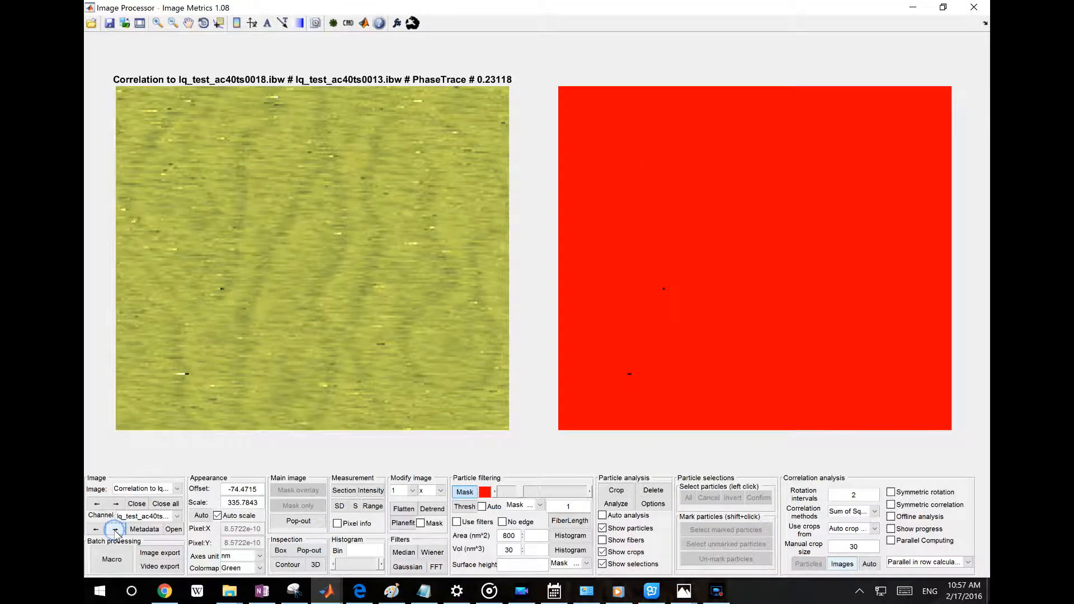
{"action": "left_click", "coordinate": [114, 530]}
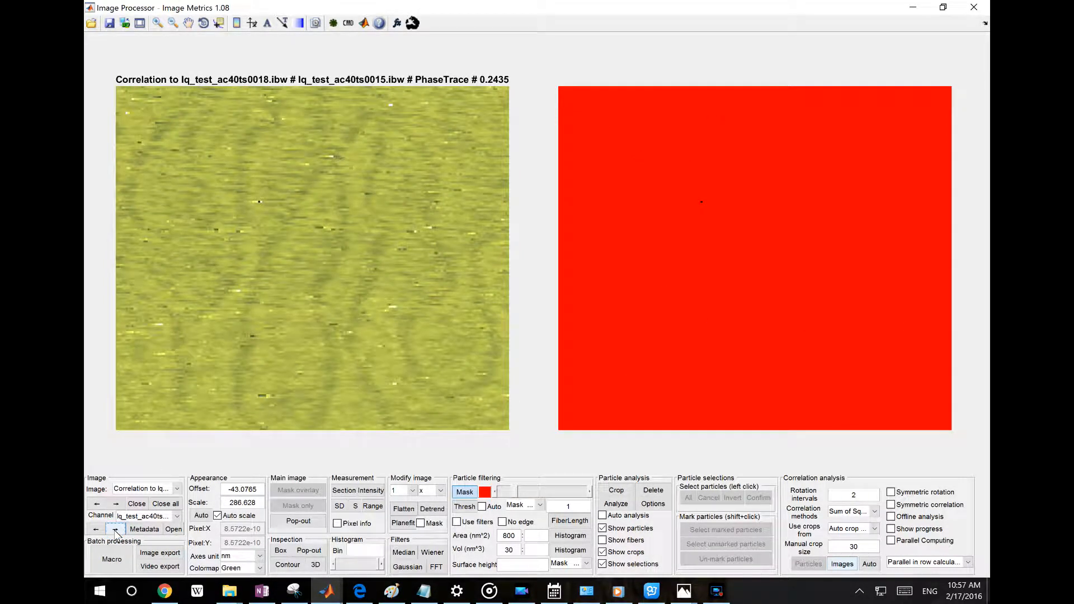
{"action": "left_click", "coordinate": [115, 531]}
{"action": "left_click", "coordinate": [114, 531]}
{"action": "left_click", "coordinate": [115, 530]}
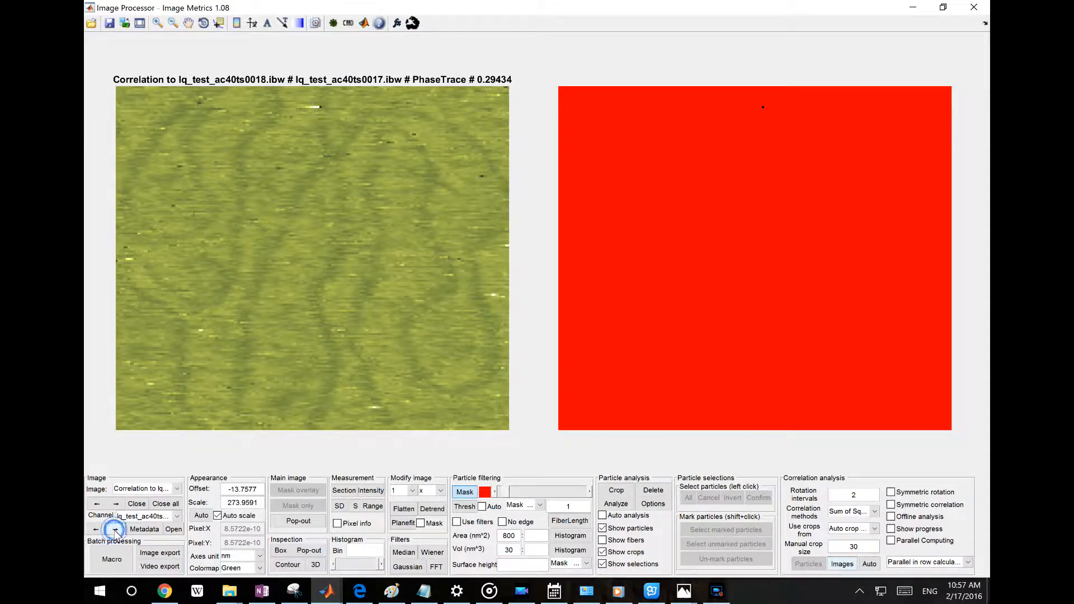
{"action": "left_click", "coordinate": [115, 530]}
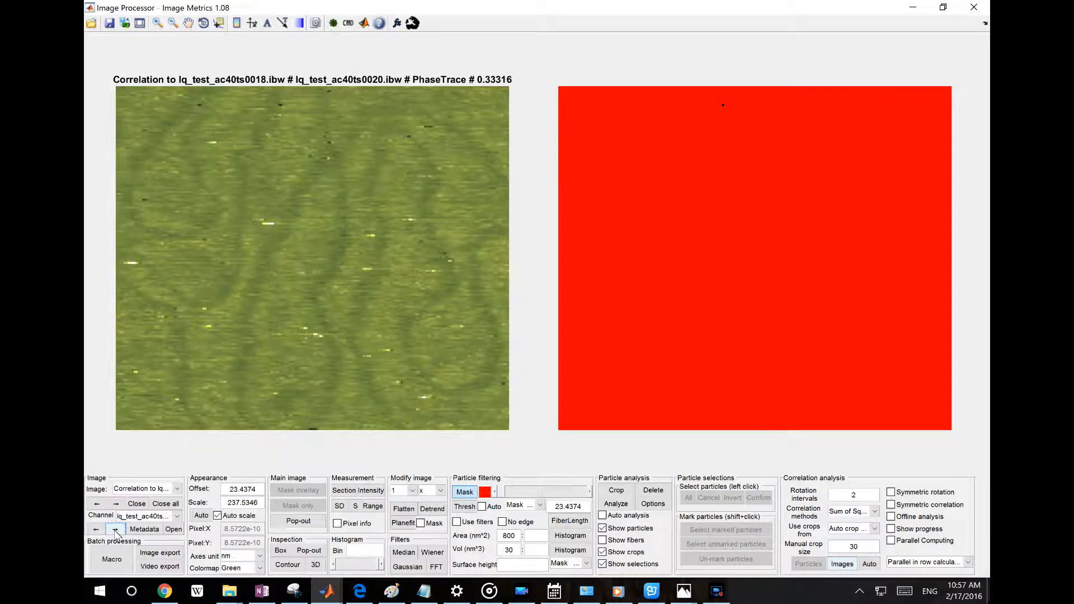
{"action": "left_click", "coordinate": [115, 530]}
Step: Check the channels' correlation scores and display the Standard deviation channel of the Correlation to lq_test_ac40ts0018.ibw image
{"action": "left_click", "coordinate": [141, 517]}
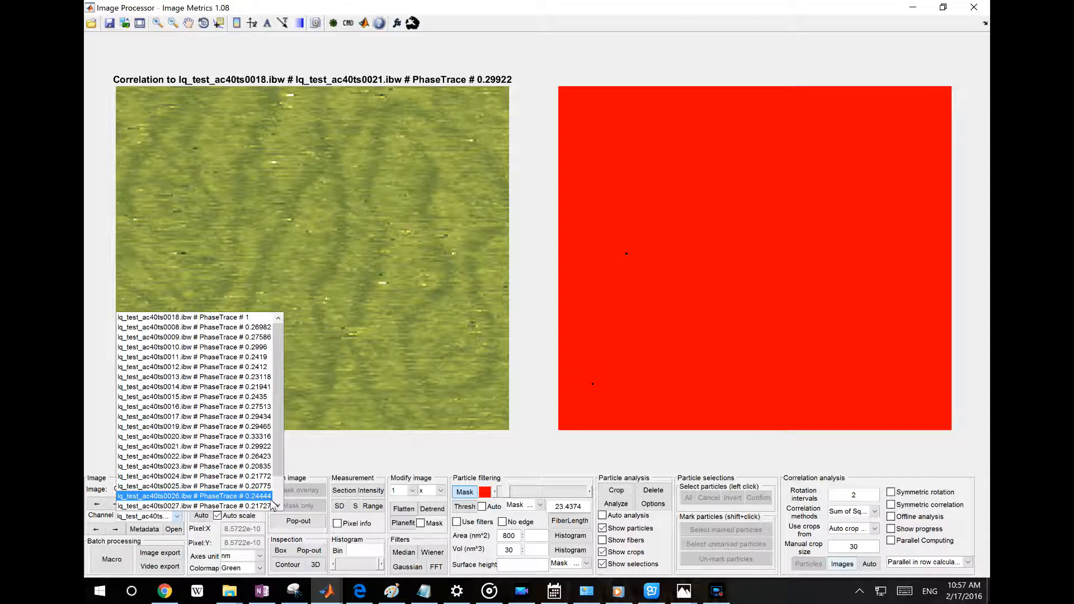
{"action": "scroll", "coordinate": [226, 493], "scroll_direction": "down", "scroll_amount": 1}
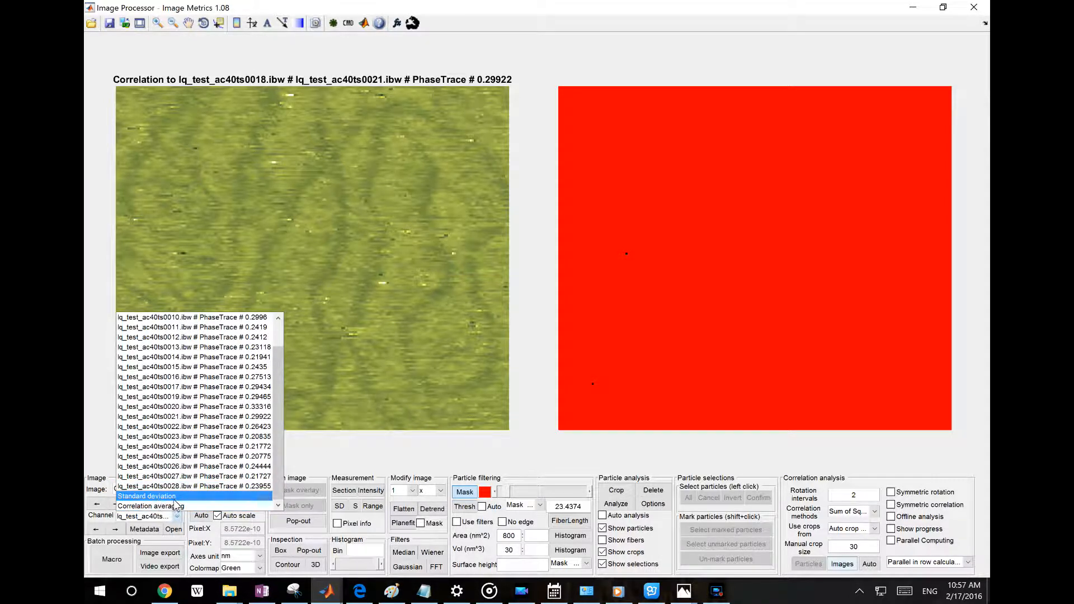
{"action": "left_click", "coordinate": [168, 507]}
{"action": "left_click", "coordinate": [178, 489]}
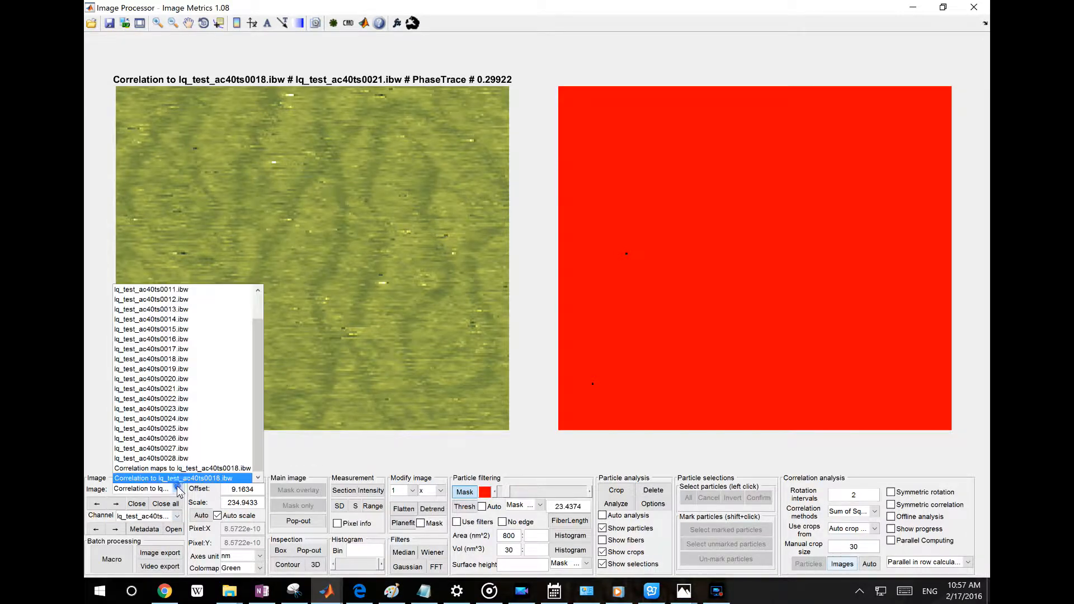
{"action": "left_click", "coordinate": [190, 479]}
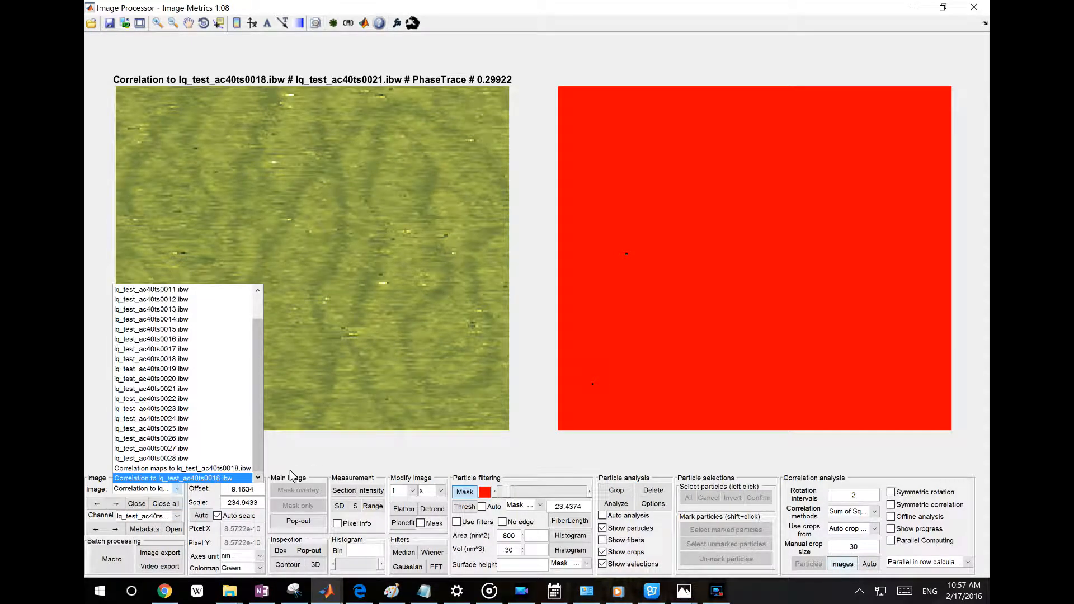
{"action": "left_click", "coordinate": [154, 516]}
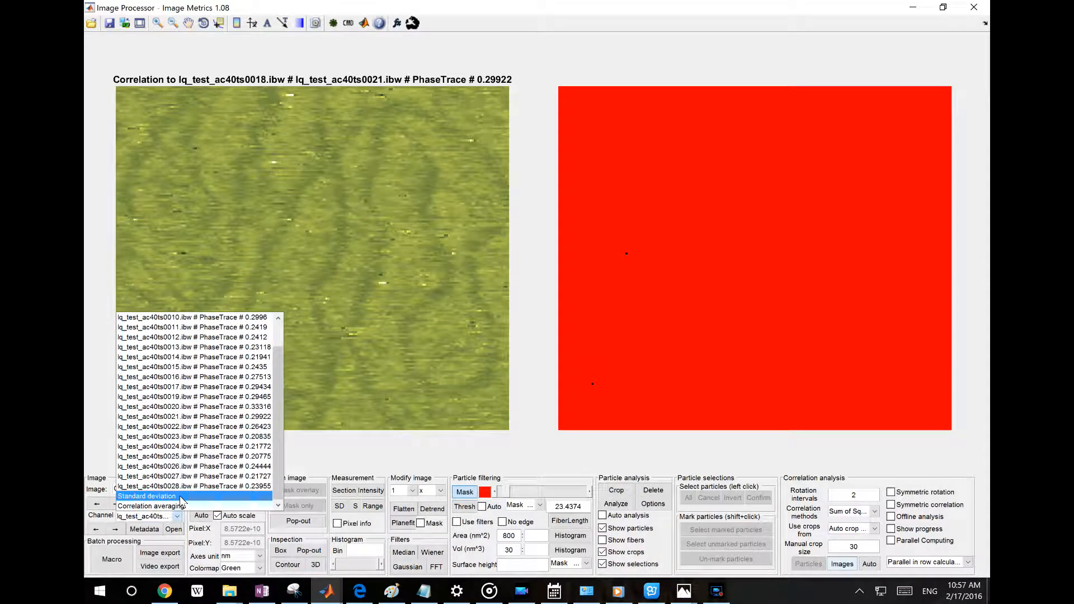
{"action": "left_click", "coordinate": [182, 497]}
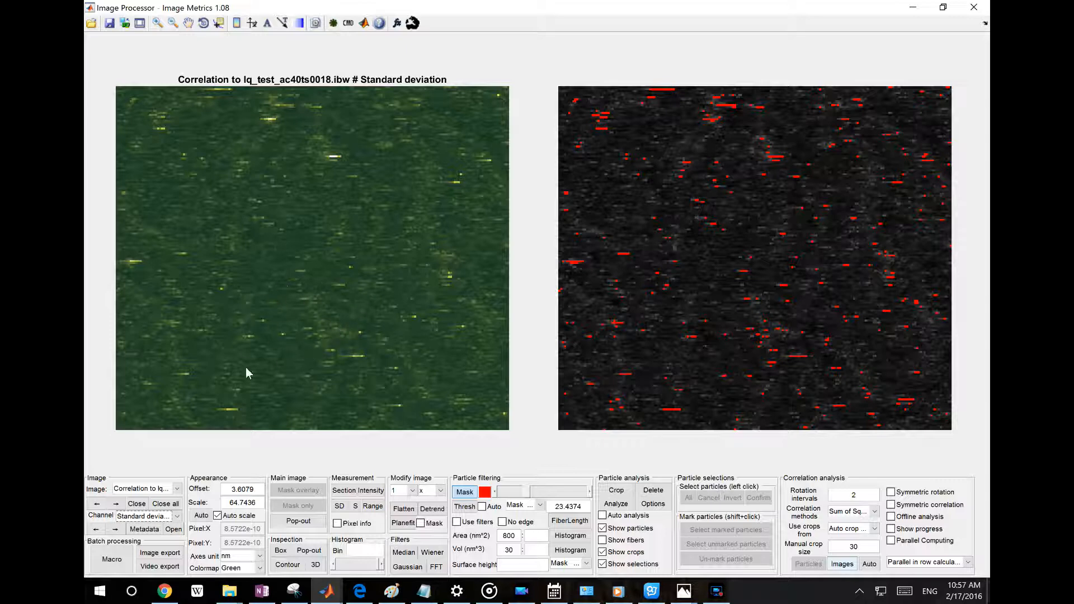
Step: View the Correlation averaging channel, and switch to the lq_test_ac40ts0018.ibw PhaseTrace channel for comparison
{"action": "left_click", "coordinate": [173, 489]}
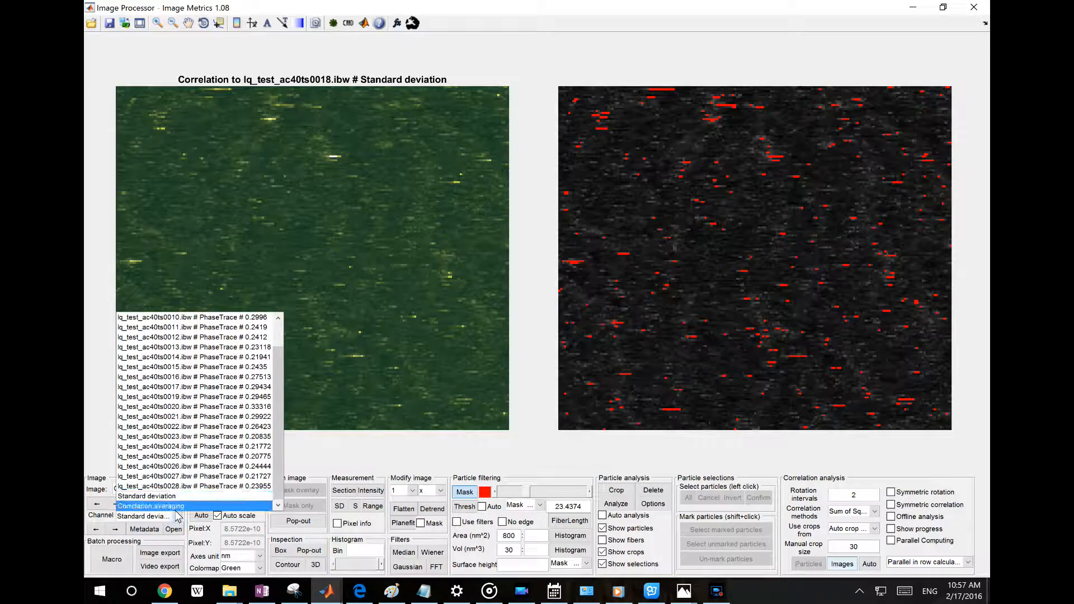
{"action": "left_click", "coordinate": [177, 506]}
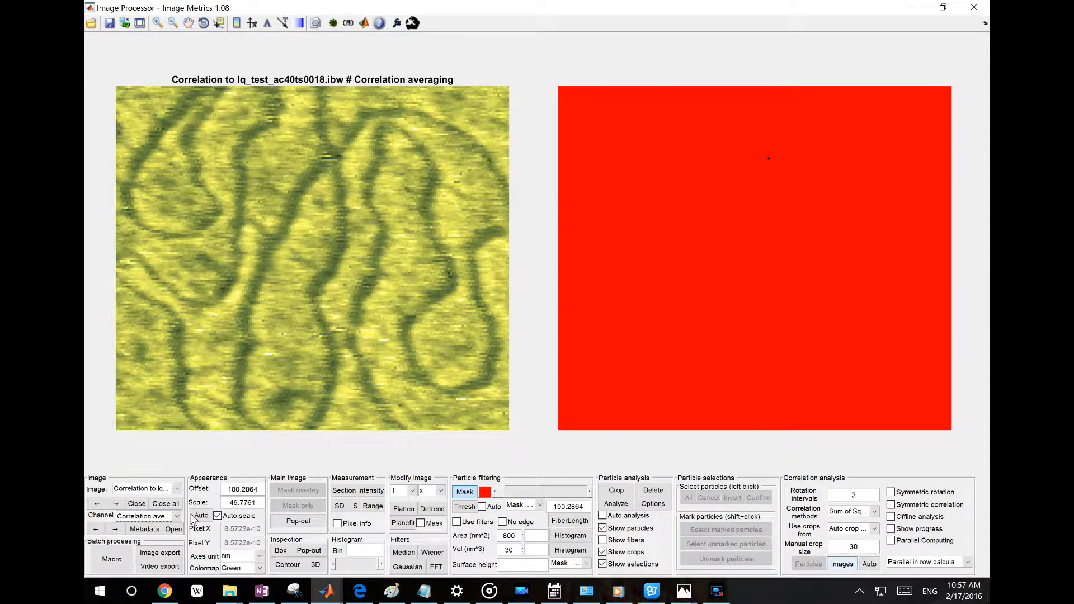
{"action": "left_click", "coordinate": [175, 516]}
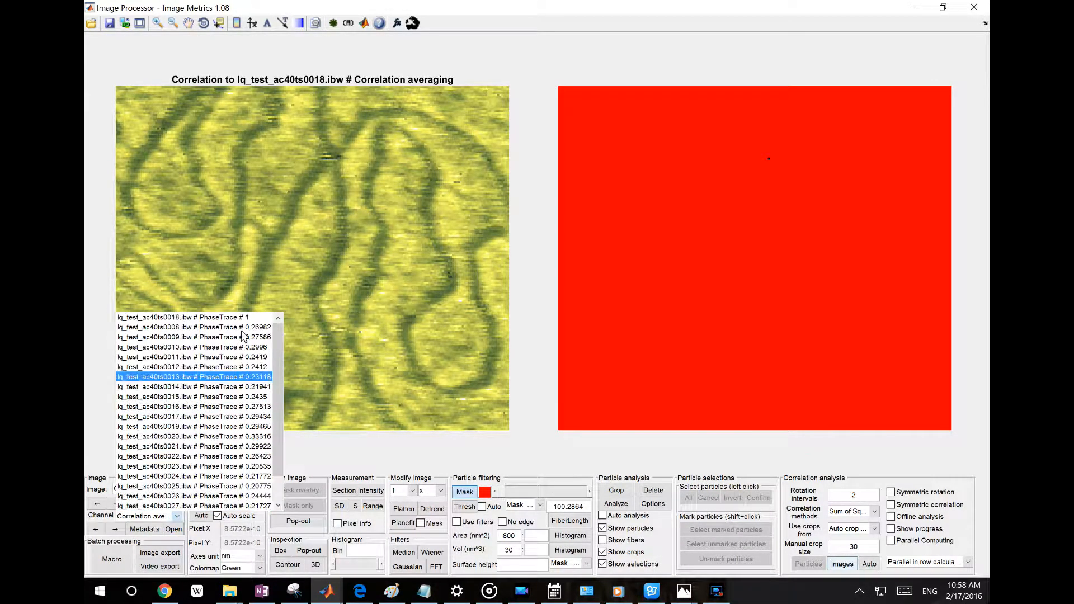
{"action": "left_click", "coordinate": [244, 317]}
{"action": "right_click", "coordinate": [310, 306]}
{"action": "left_click", "coordinate": [255, 383]}
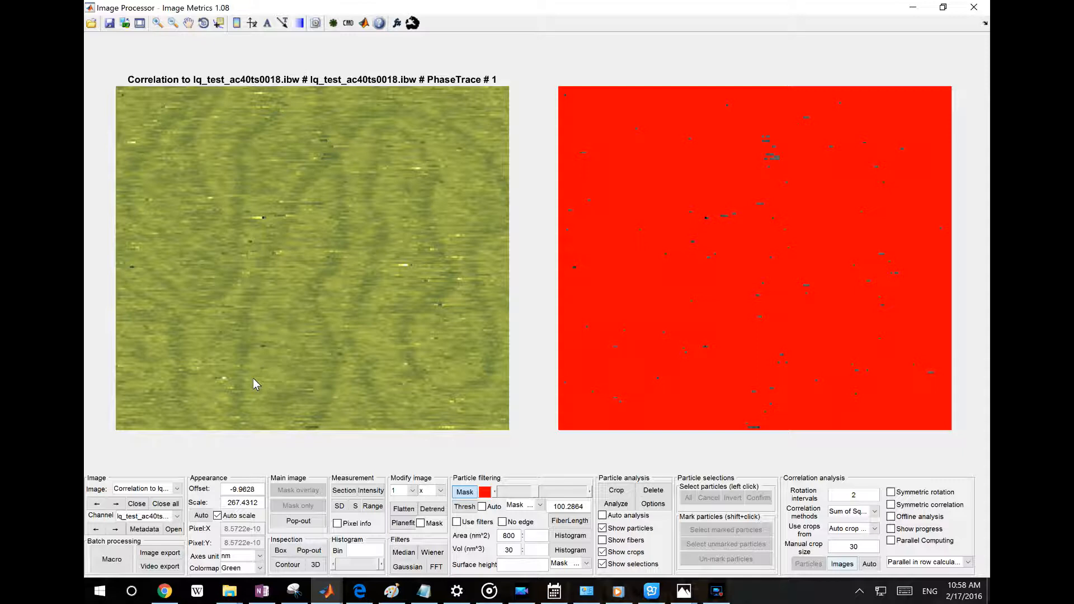
Step: Turn off auto scaling to keep the current color scale, and close the earlier exported correlation average figure
{"action": "left_click", "coordinate": [227, 519]}
{"action": "mouse_move", "coordinate": [336, 597]}
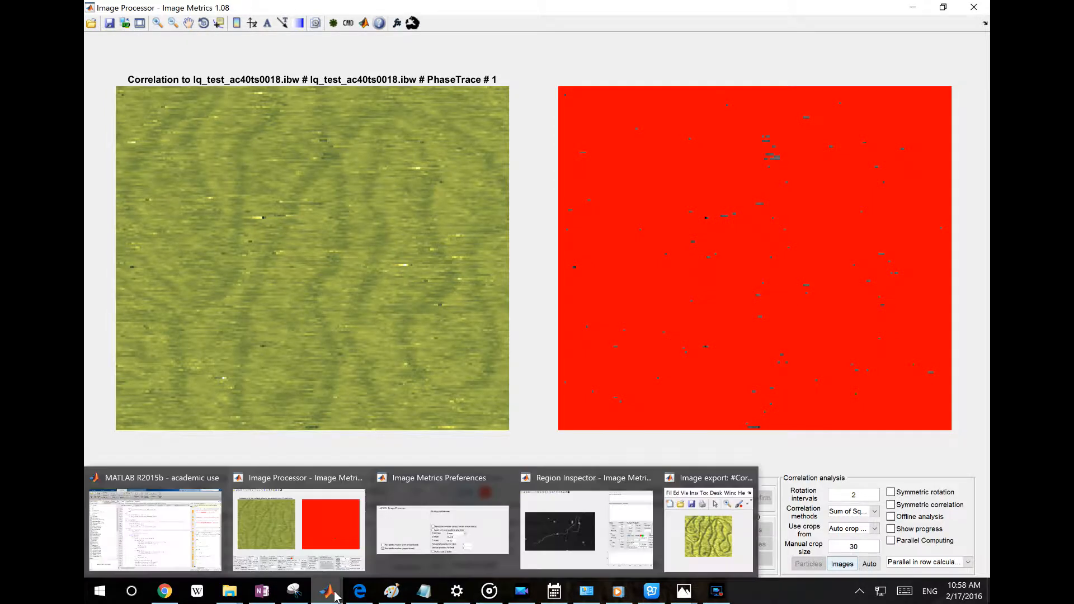
{"action": "left_click", "coordinate": [750, 479]}
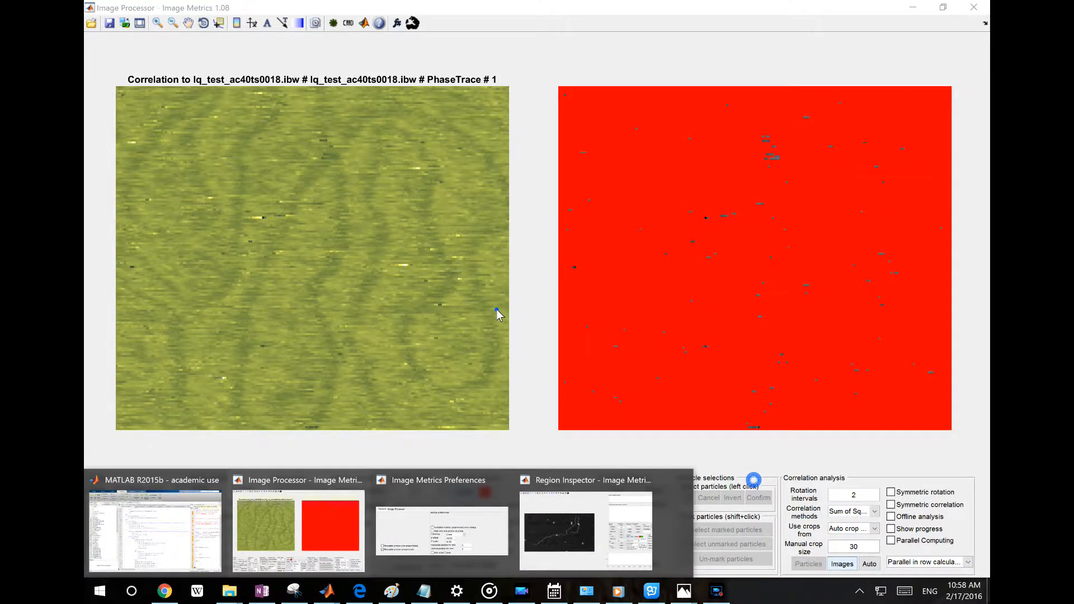
Step: Export the lq_test_ac40ts0018.ibw PhaseTrace image to a separate figure
{"action": "right_click", "coordinate": [220, 380]}
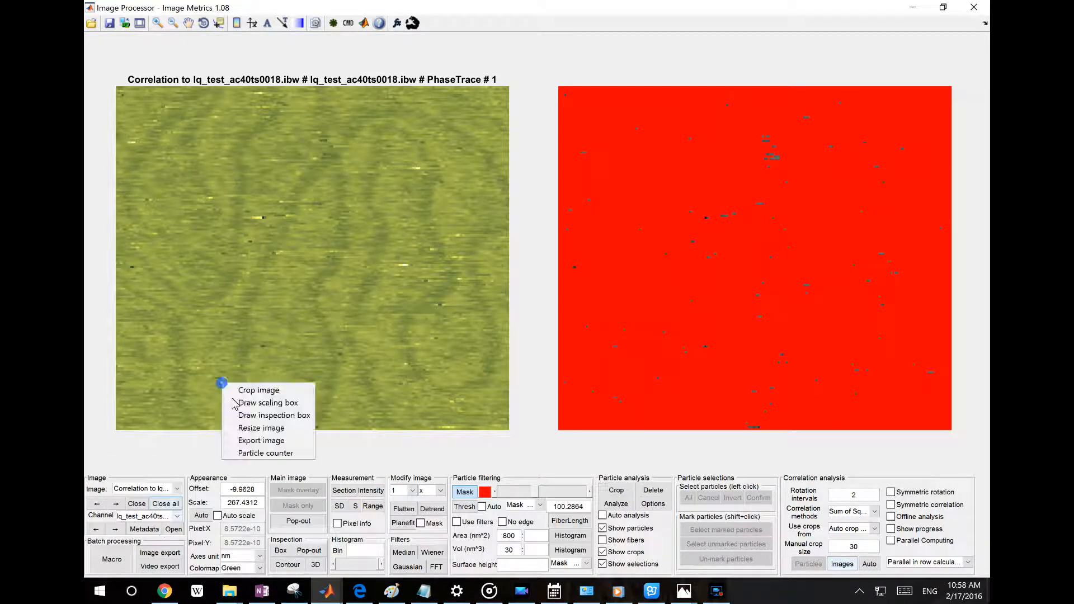
{"action": "left_click", "coordinate": [263, 444]}
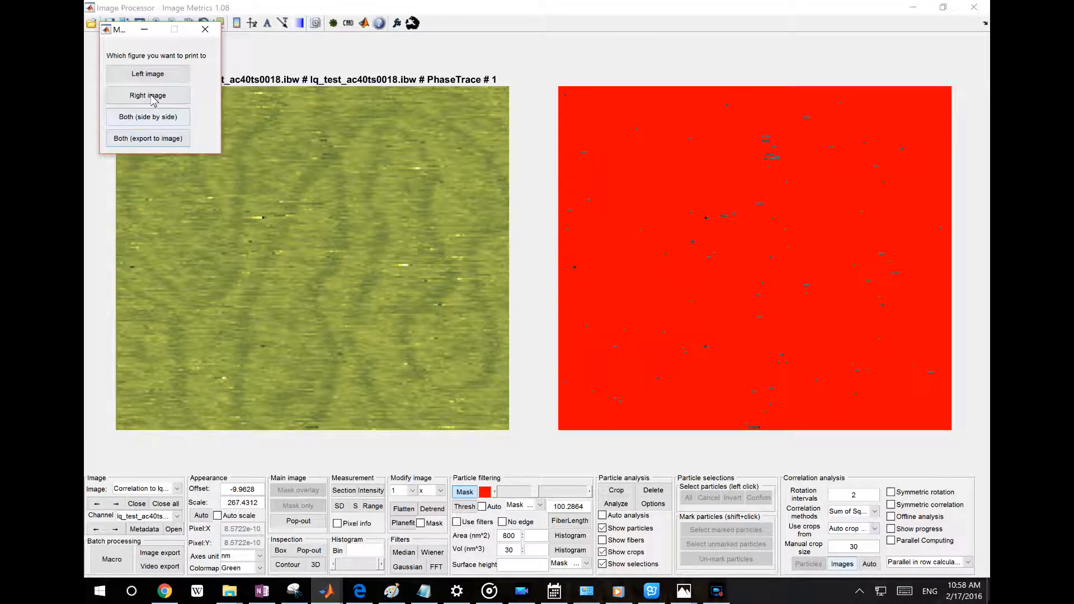
{"action": "left_click", "coordinate": [151, 96]}
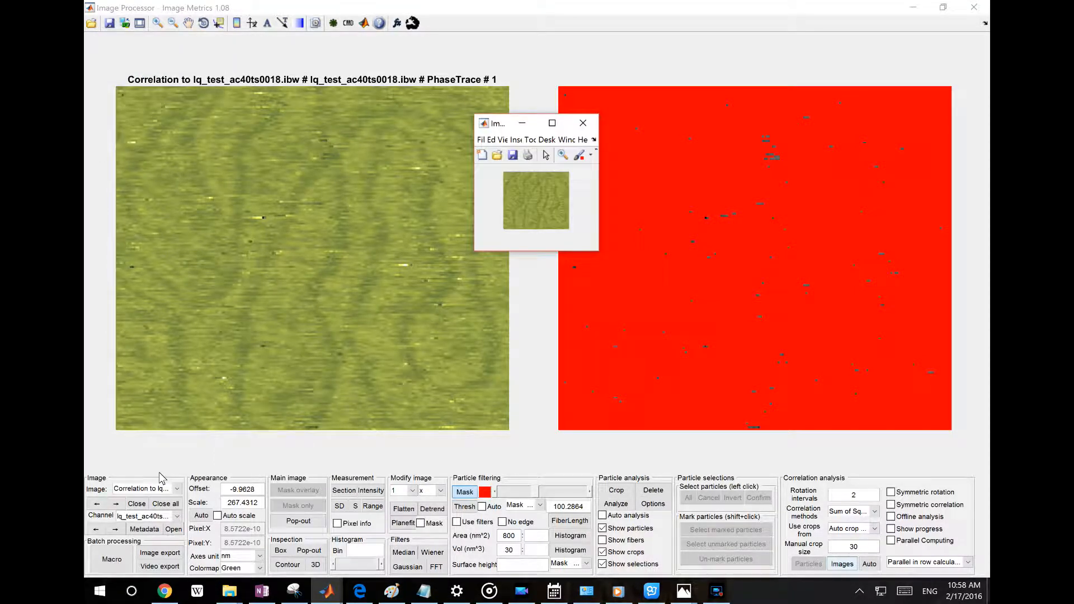
Step: Display the Correlation averaging channel at the fixed scale and export the left image to a separate figure
{"action": "left_click", "coordinate": [171, 489]}
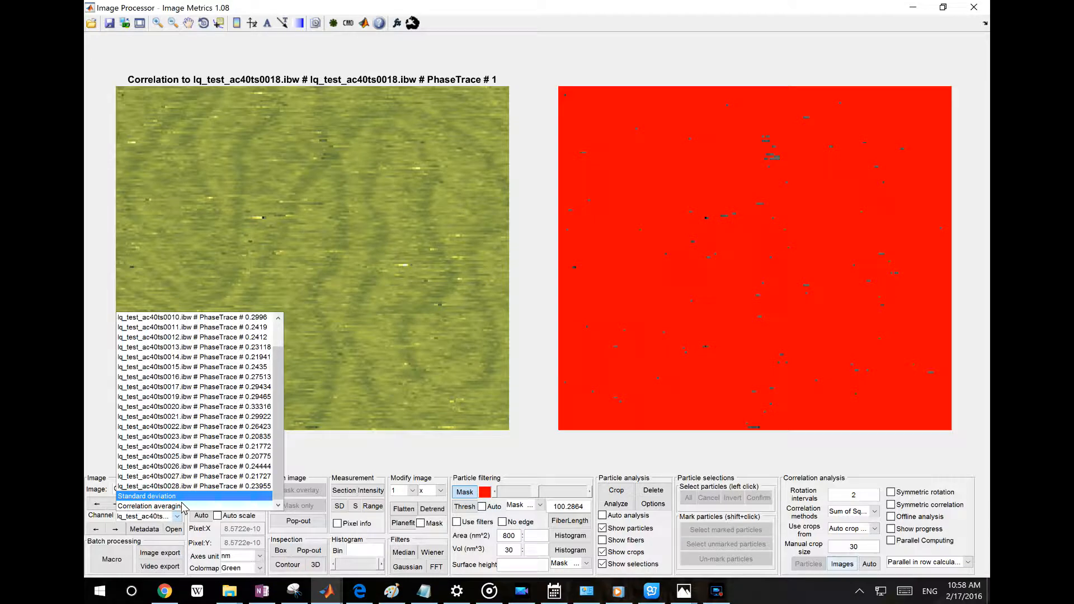
{"action": "left_click", "coordinate": [183, 506]}
{"action": "right_click", "coordinate": [295, 268]}
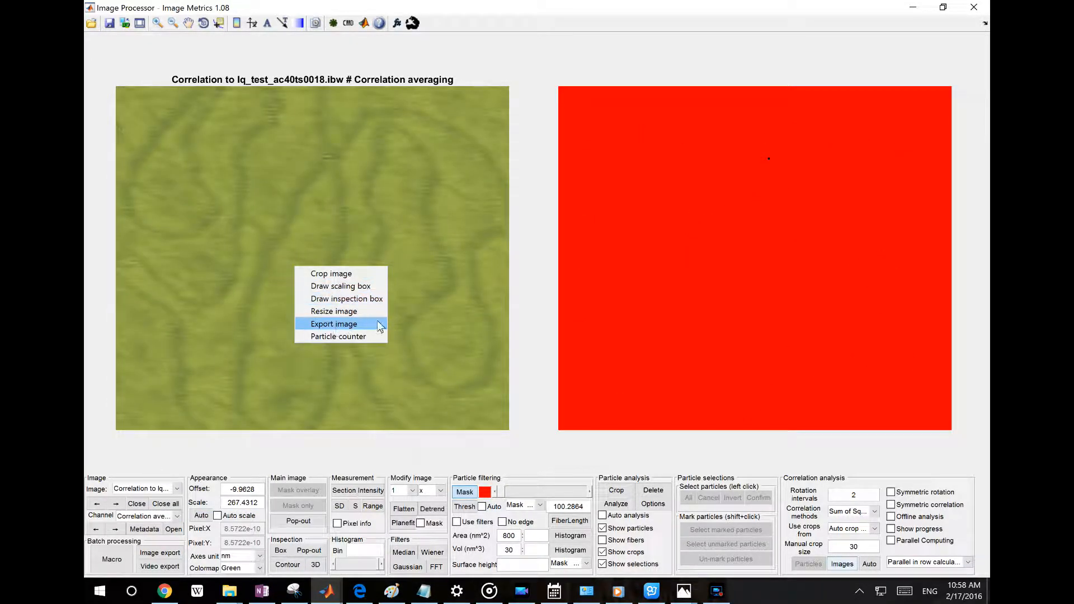
{"action": "left_click", "coordinate": [359, 325]}
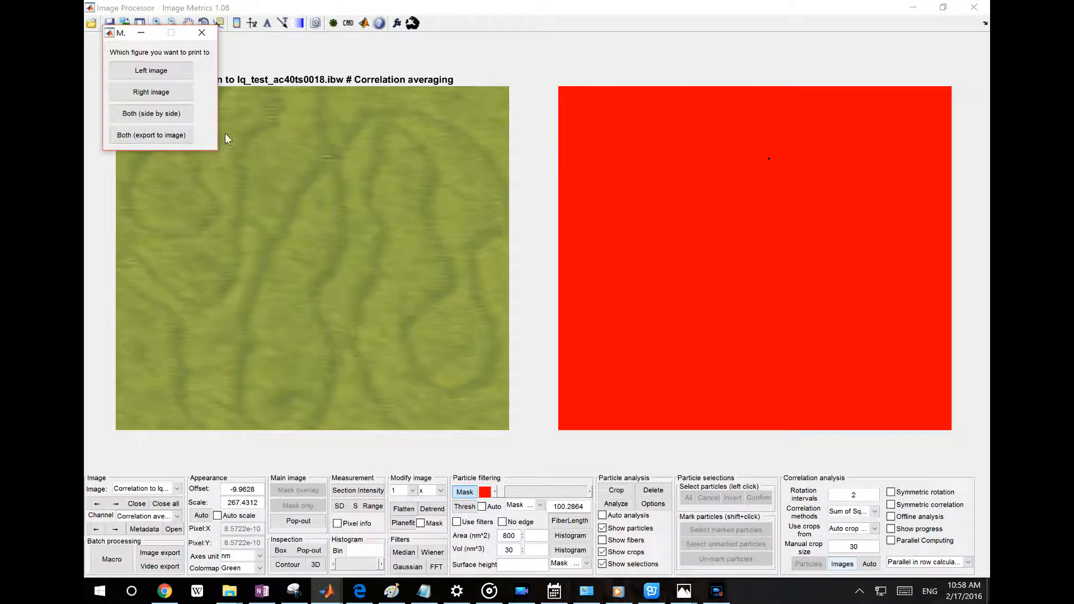
{"action": "left_click", "coordinate": [150, 71]}
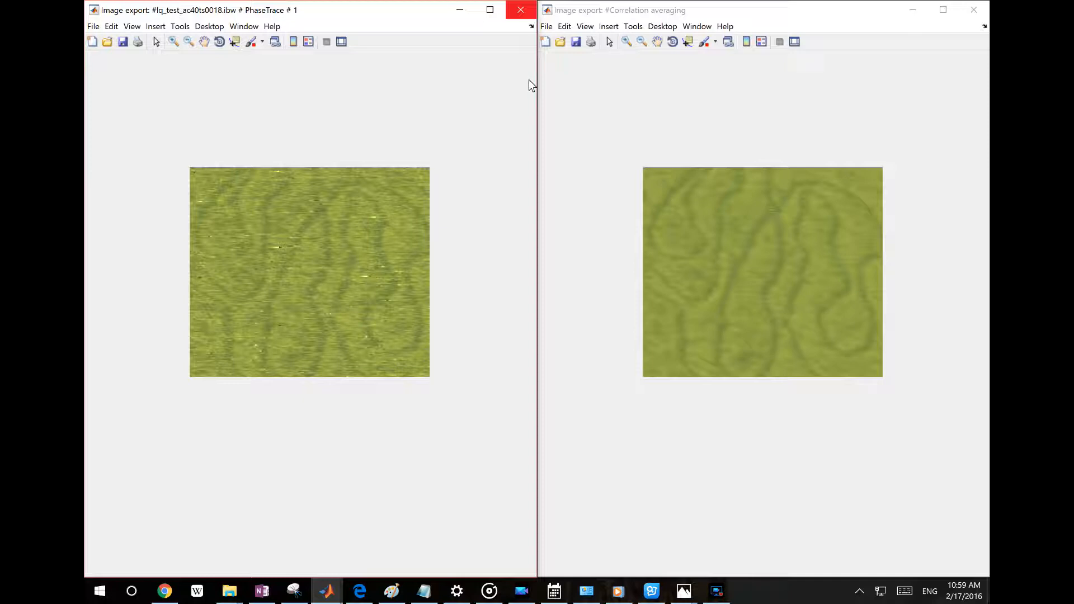
Step: Close both exported comparison figures and close all loaded images
{"action": "left_click", "coordinate": [529, 17]}
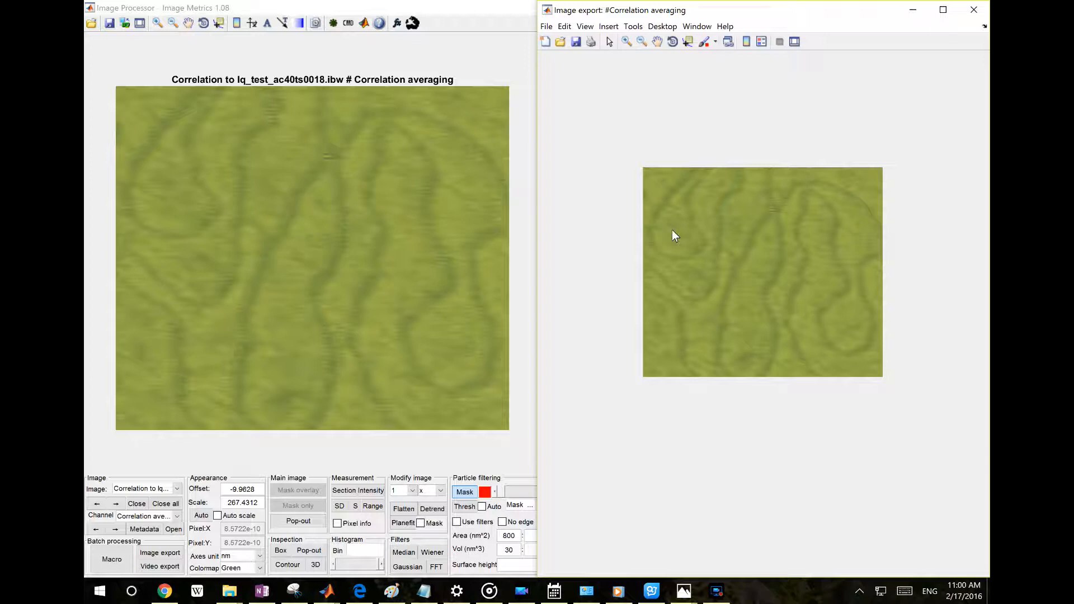
{"action": "left_click", "coordinate": [972, 10]}
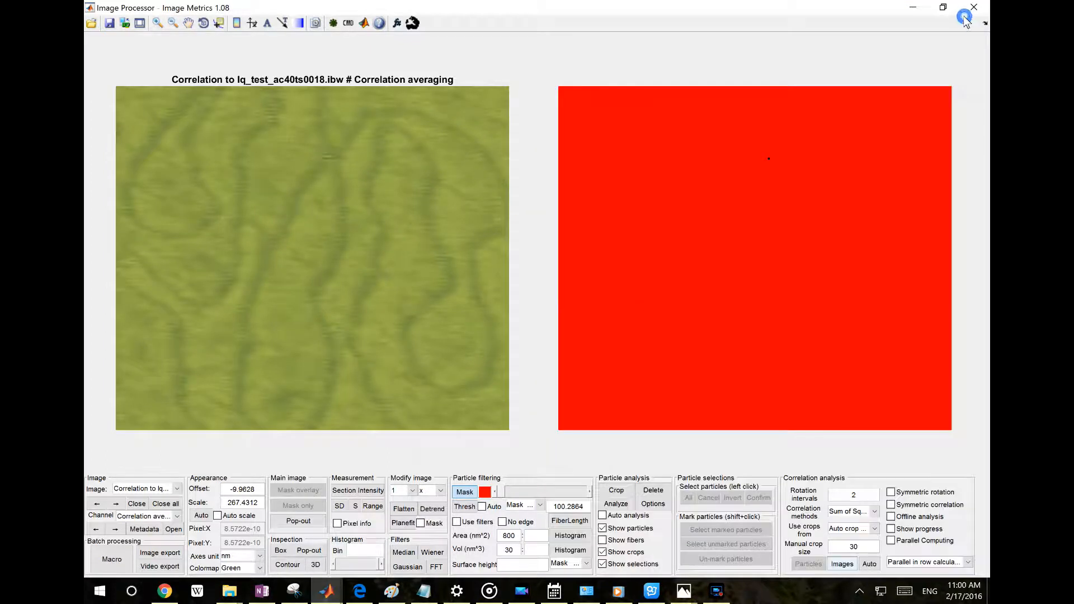
{"action": "left_click", "coordinate": [142, 505]}
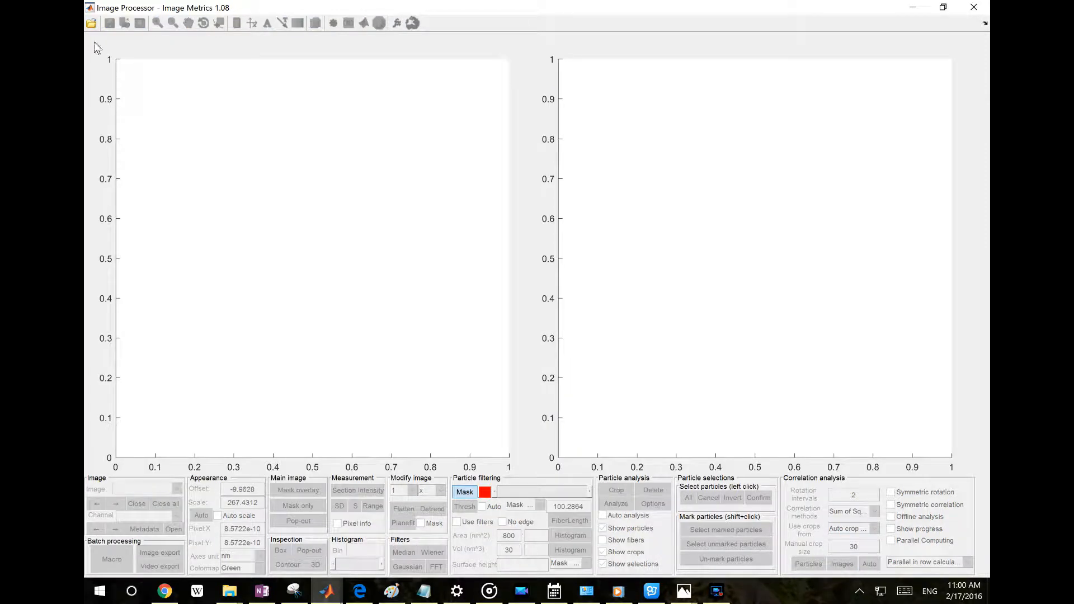
Step: Load the water_k32cond_HEP image series from its subfolder of the Demo folder, and turn auto scaling on
{"action": "left_click", "coordinate": [91, 23]}
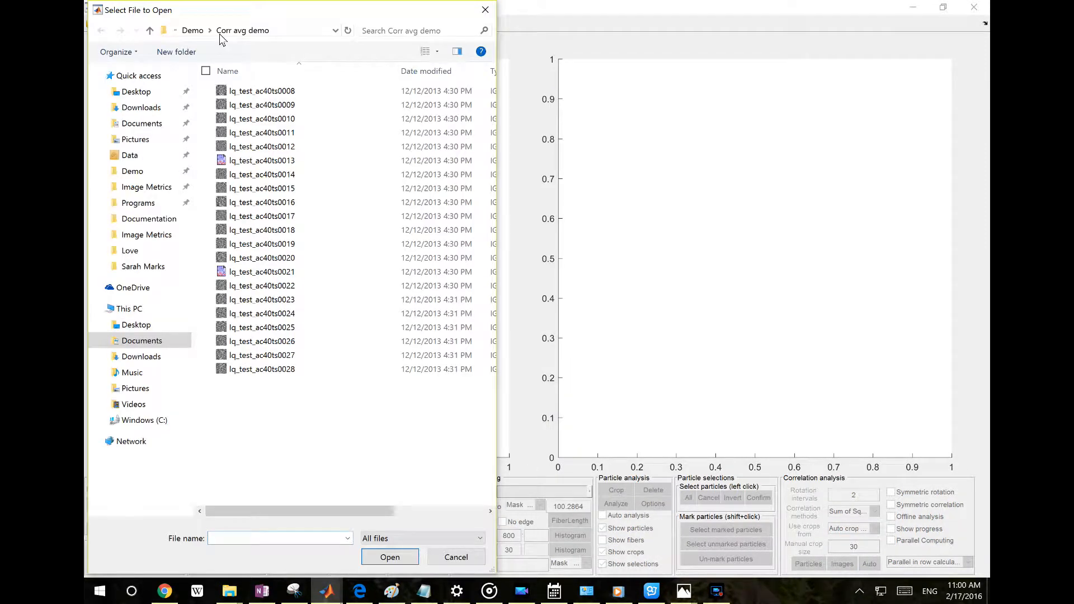
{"action": "left_click", "coordinate": [194, 32]}
{"action": "double_click", "coordinate": [260, 106]}
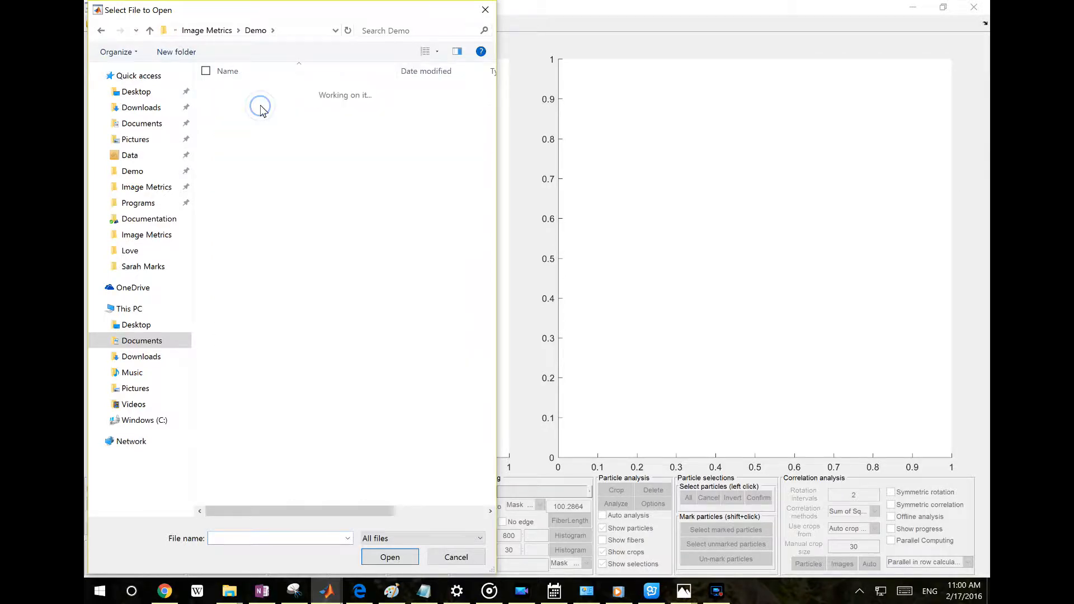
{"action": "left_click_drag", "start_coordinate": [288, 199], "coordinate": [300, 77]}
{"action": "left_click", "coordinate": [376, 558]}
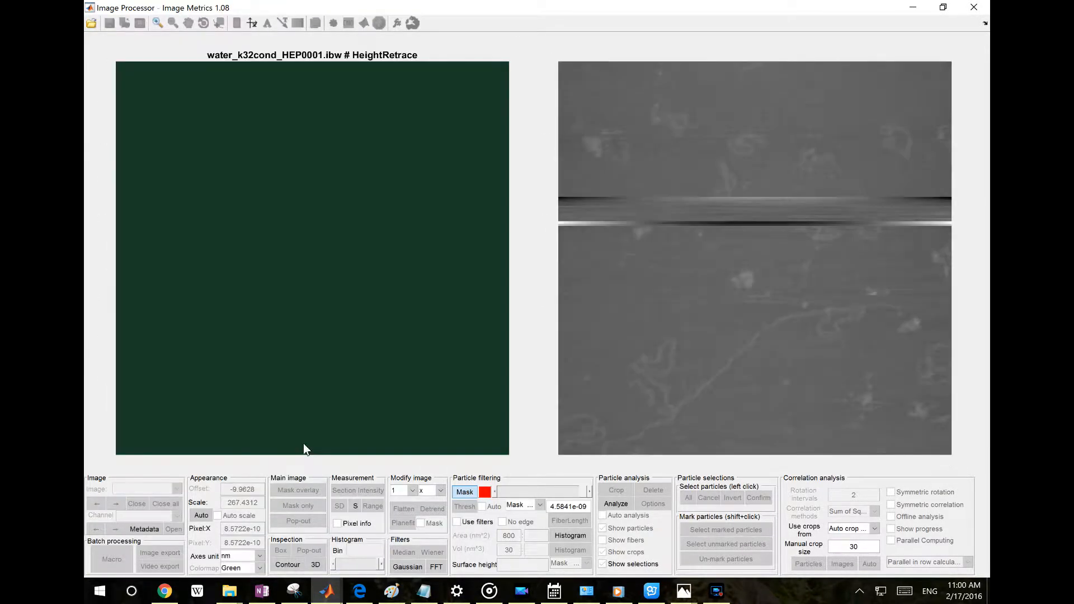
{"action": "left_click", "coordinate": [232, 516]}
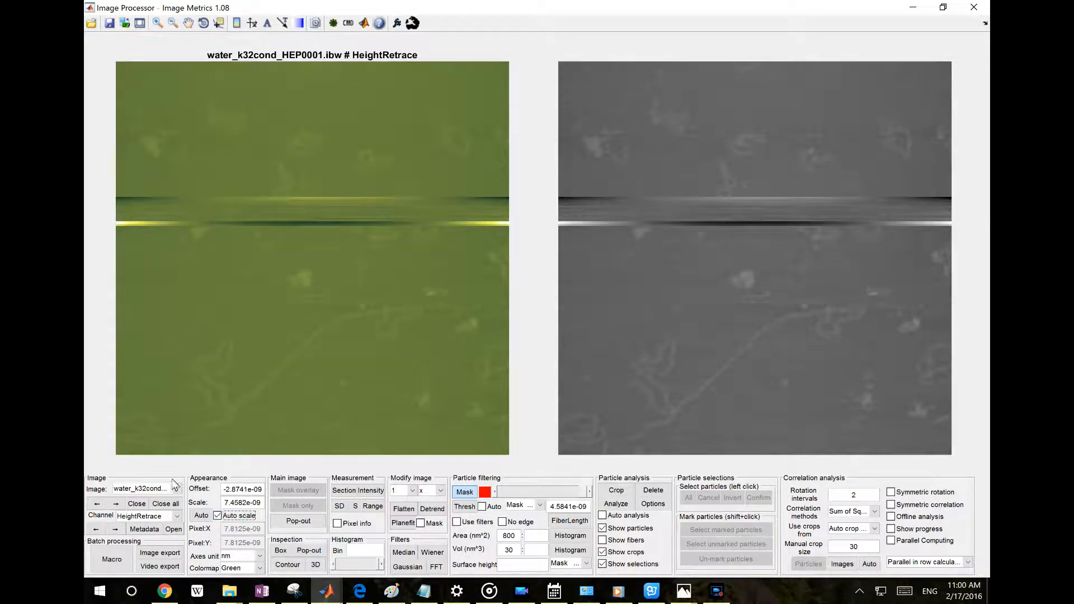
Step: Step through the HeightRetrace images from water_k32cond_HEP0002.ibw to water_k32cond_HEP0007.ibw to examine the drift between frames
{"action": "left_click", "coordinate": [117, 504]}
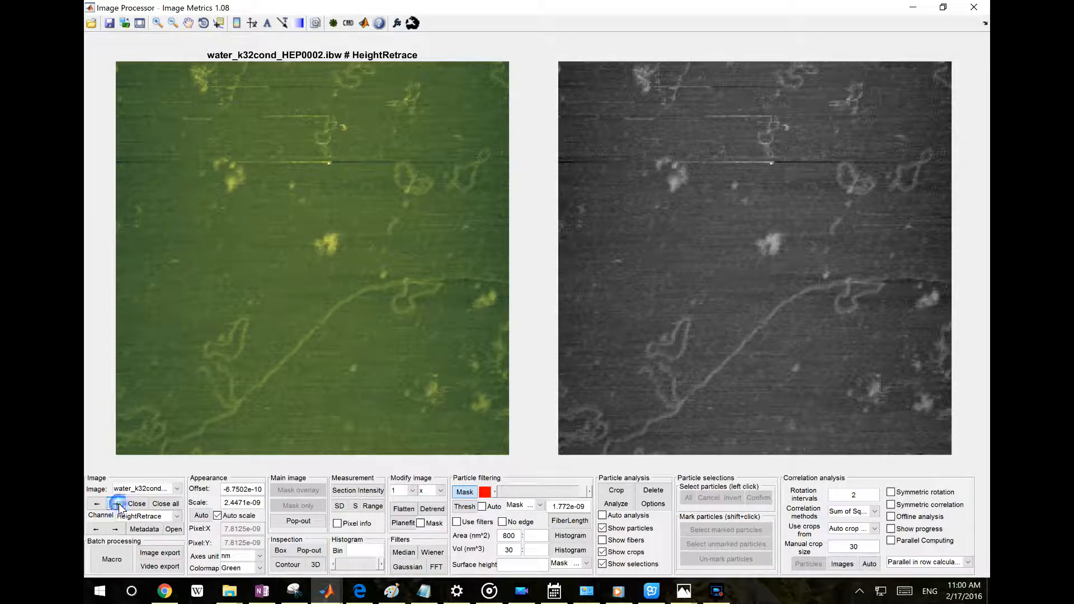
{"action": "left_click", "coordinate": [117, 504]}
{"action": "left_click", "coordinate": [117, 504]}
{"action": "left_click", "coordinate": [117, 504]}
{"action": "left_click", "coordinate": [117, 504]}
{"action": "left_click", "coordinate": [117, 504]}
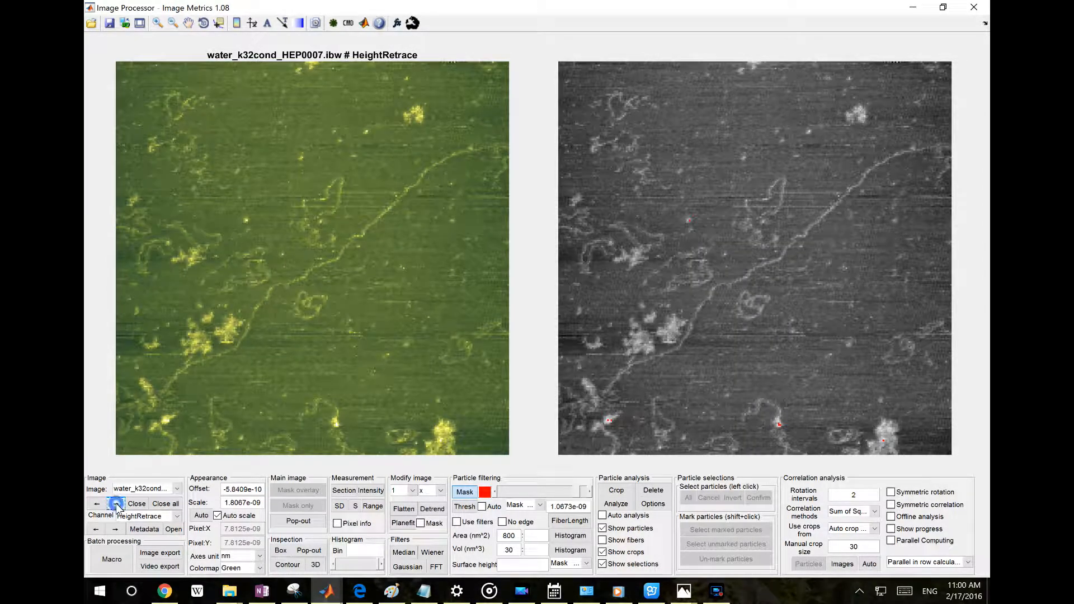
Step: Return to water_k32cond_HEP0001.ibw and step through the HeightRetrace images up to water_k32cond_HEP0007.ibw to examine the drift again
{"action": "left_click", "coordinate": [150, 495]}
{"action": "left_click", "coordinate": [151, 503]}
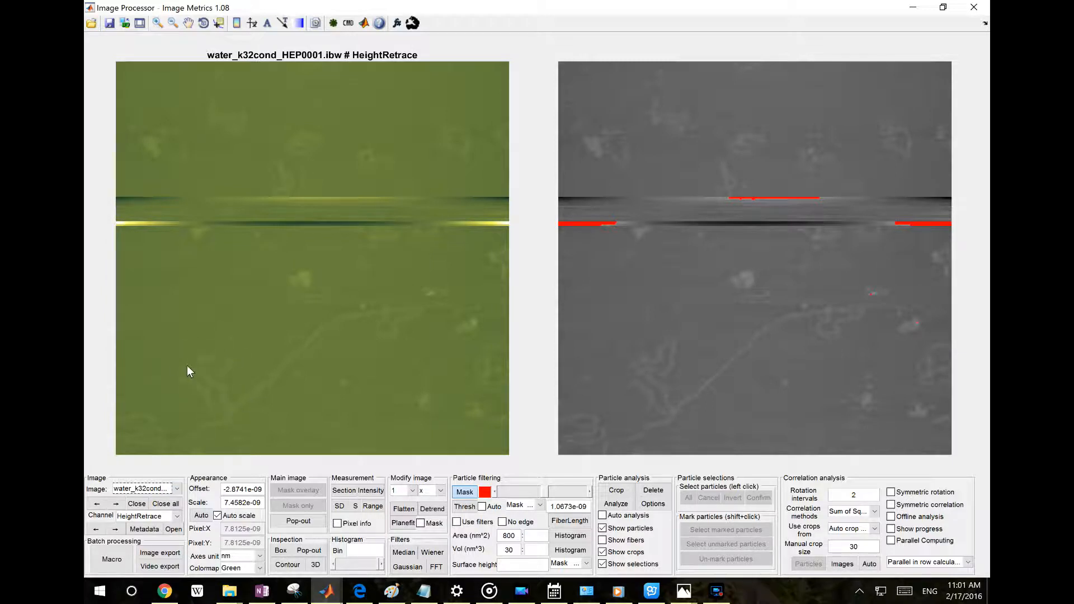
{"action": "left_click", "coordinate": [116, 505]}
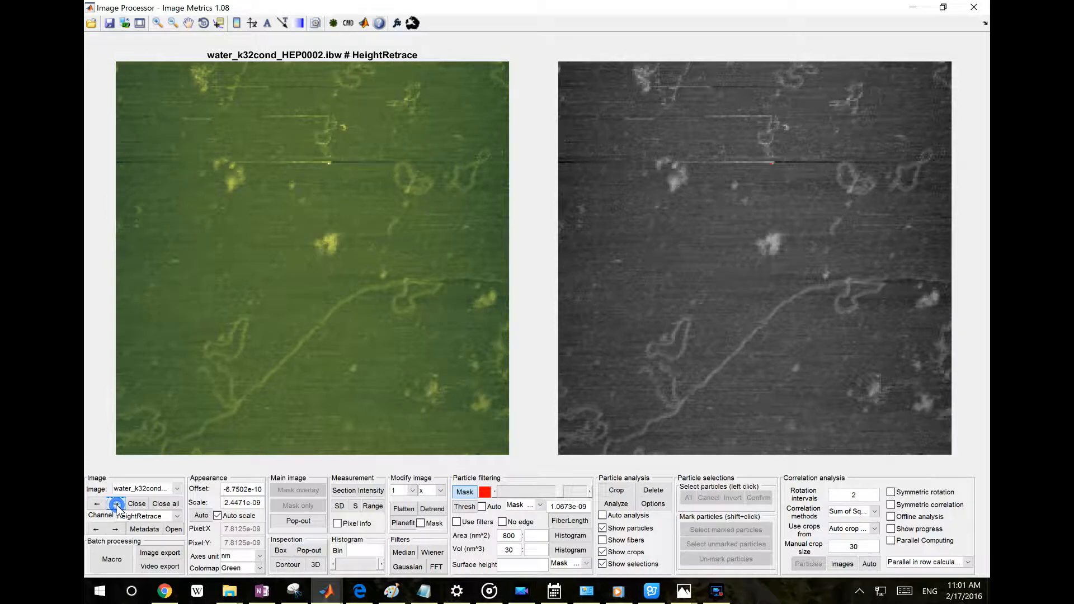
{"action": "left_click", "coordinate": [117, 504]}
{"action": "left_click", "coordinate": [116, 505]}
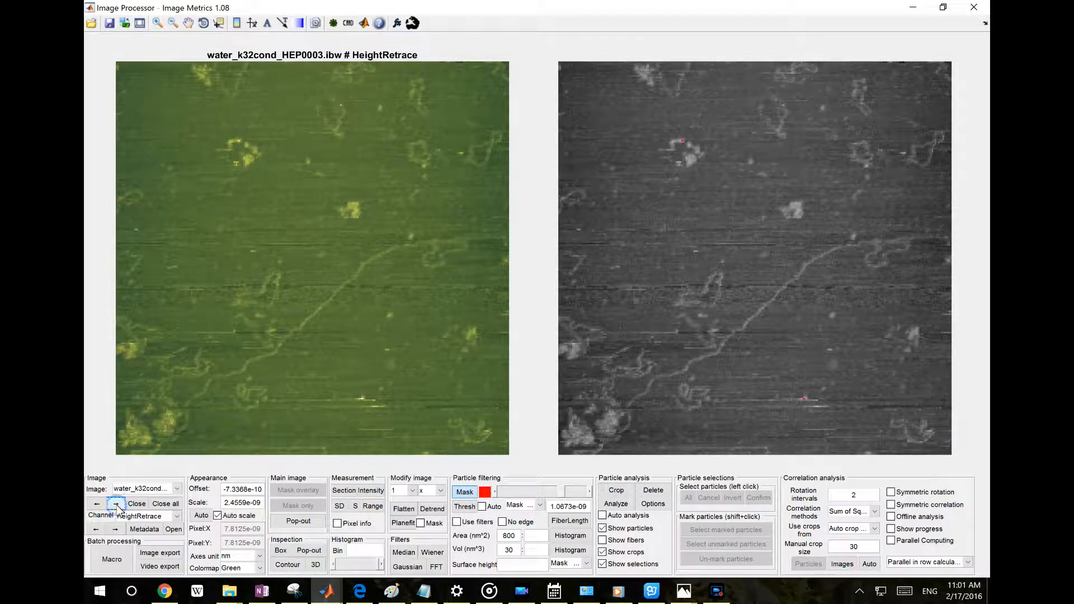
{"action": "left_click", "coordinate": [117, 504]}
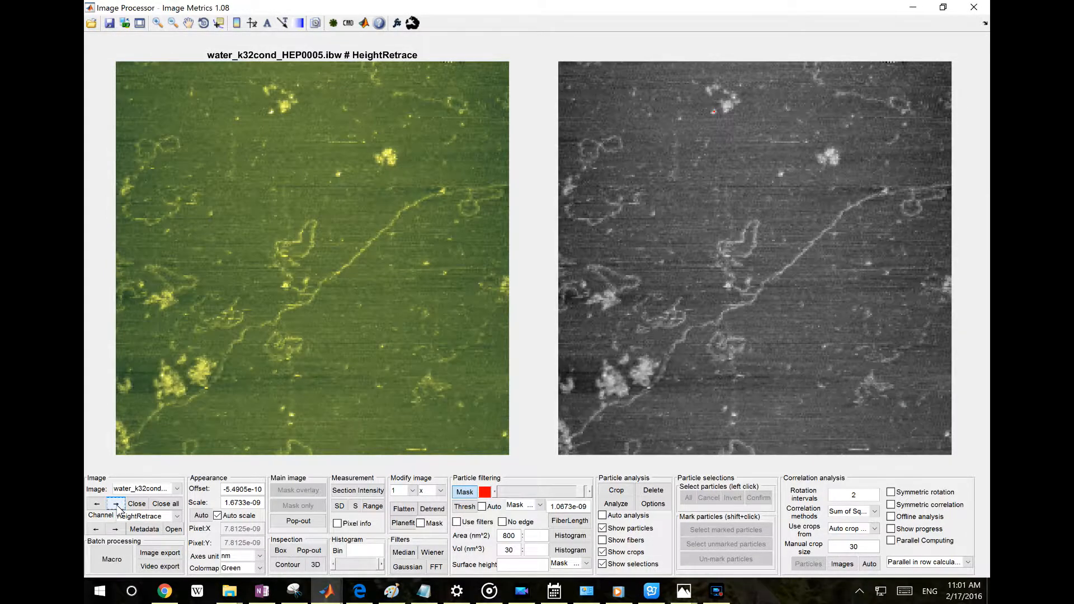
{"action": "left_click", "coordinate": [117, 505]}
{"action": "left_click", "coordinate": [117, 504]}
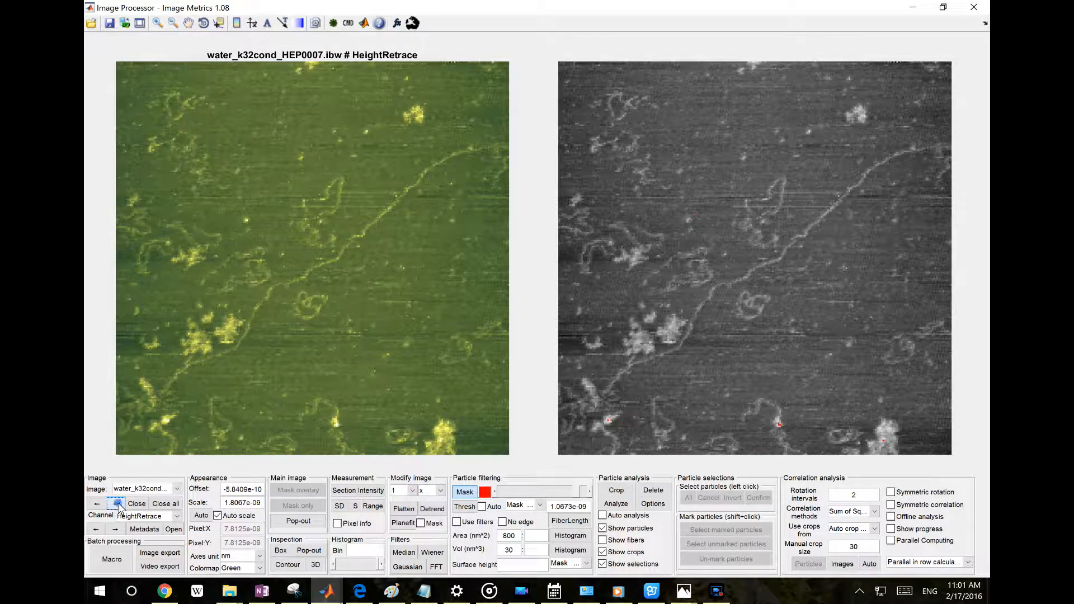
Step: Start an image correlation analysis with water_k32cond_HEP0001.ibw as the template image and all images of the series included
{"action": "left_click", "coordinate": [132, 489]}
{"action": "left_click", "coordinate": [132, 489]}
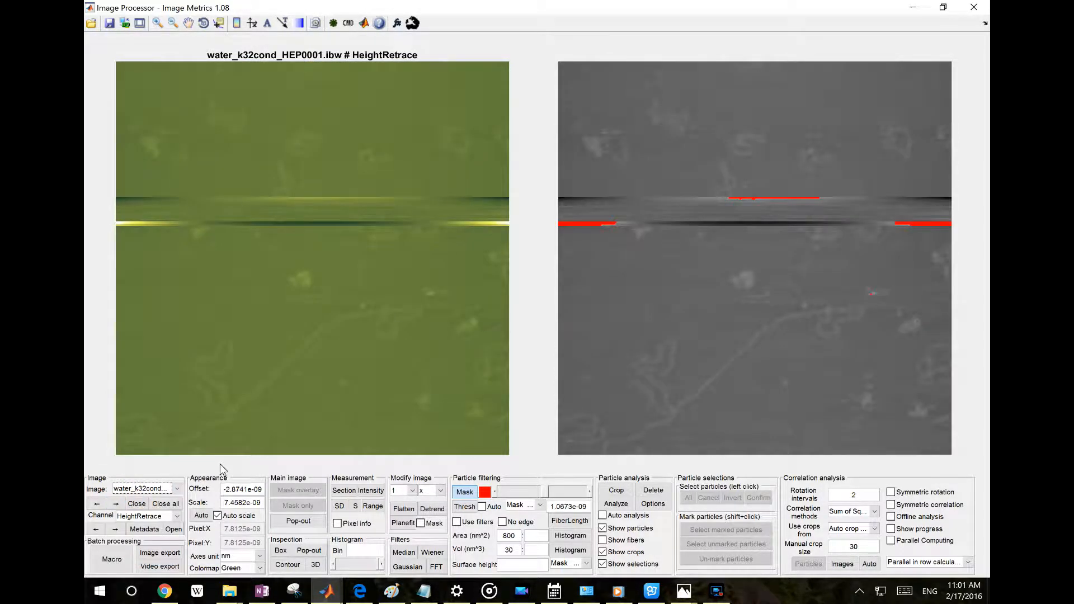
{"action": "left_click", "coordinate": [845, 567]}
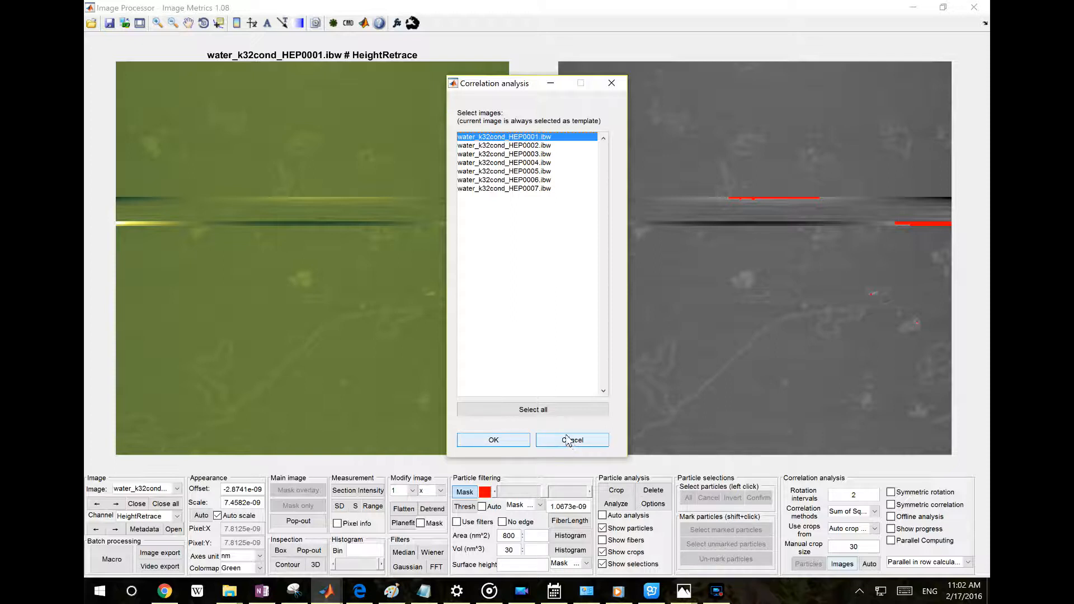
{"action": "left_click", "coordinate": [521, 411]}
{"action": "left_click", "coordinate": [502, 441]}
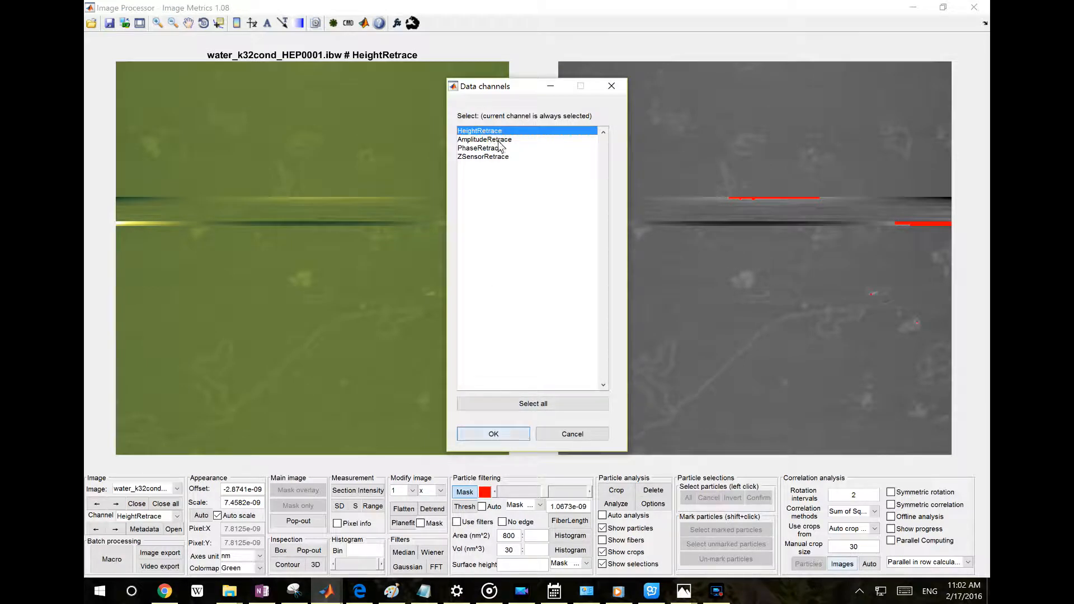
Step: Restrict the correlation to the HeightRetrace channel, request correlation map output, and leave the correlation threshold empty for single point matching
{"action": "left_click_drag", "start_coordinate": [497, 132], "coordinate": [494, 155]}
{"action": "left_click", "coordinate": [494, 185]}
{"action": "left_click", "coordinate": [495, 129]}
{"action": "left_click", "coordinate": [494, 434]}
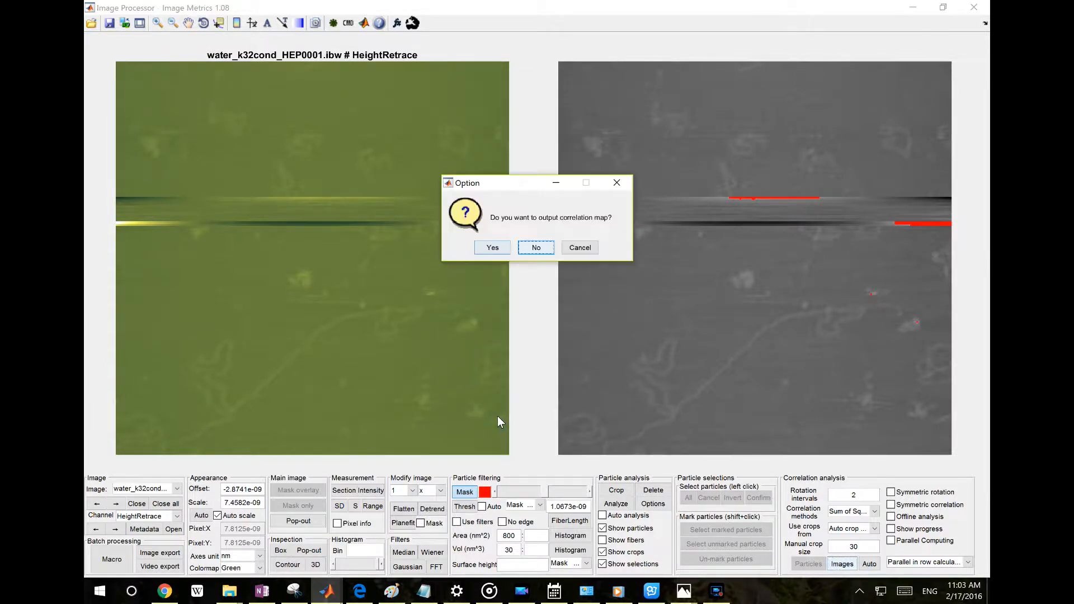
{"action": "left_click", "coordinate": [492, 248]}
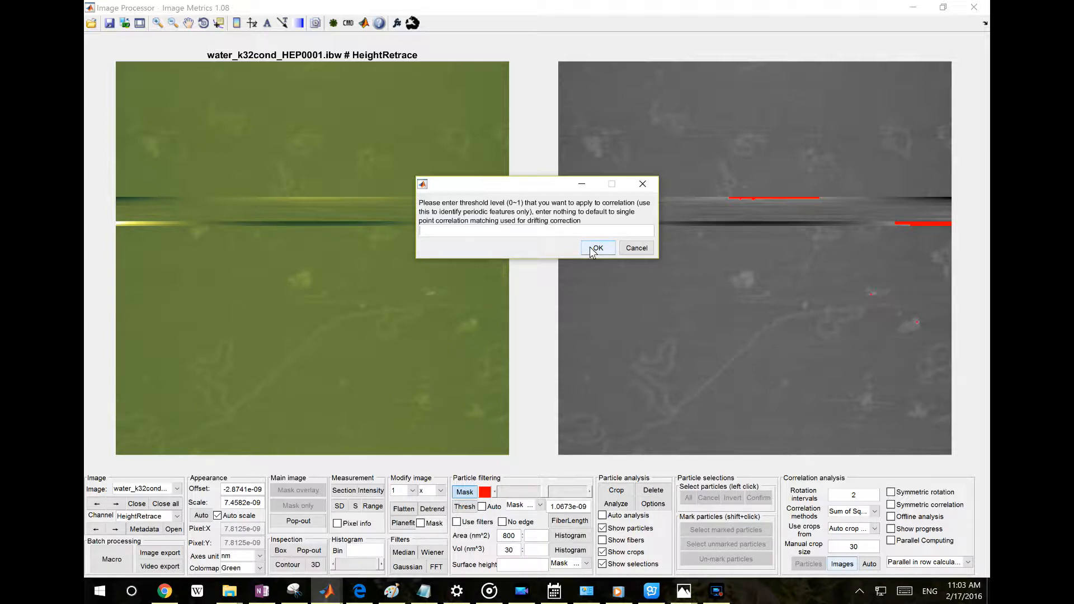
{"action": "left_click", "coordinate": [595, 248]}
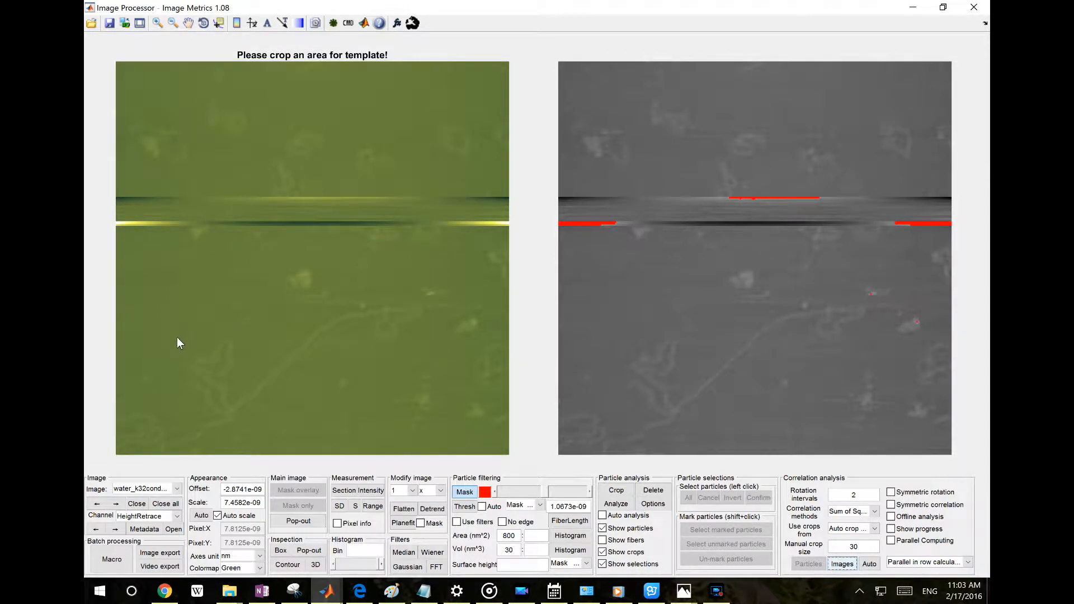
Step: Crop the looped structure near the lower left of the height image as the template and run the correlation matching
{"action": "left_click_drag", "start_coordinate": [173, 328], "coordinate": [234, 366]}
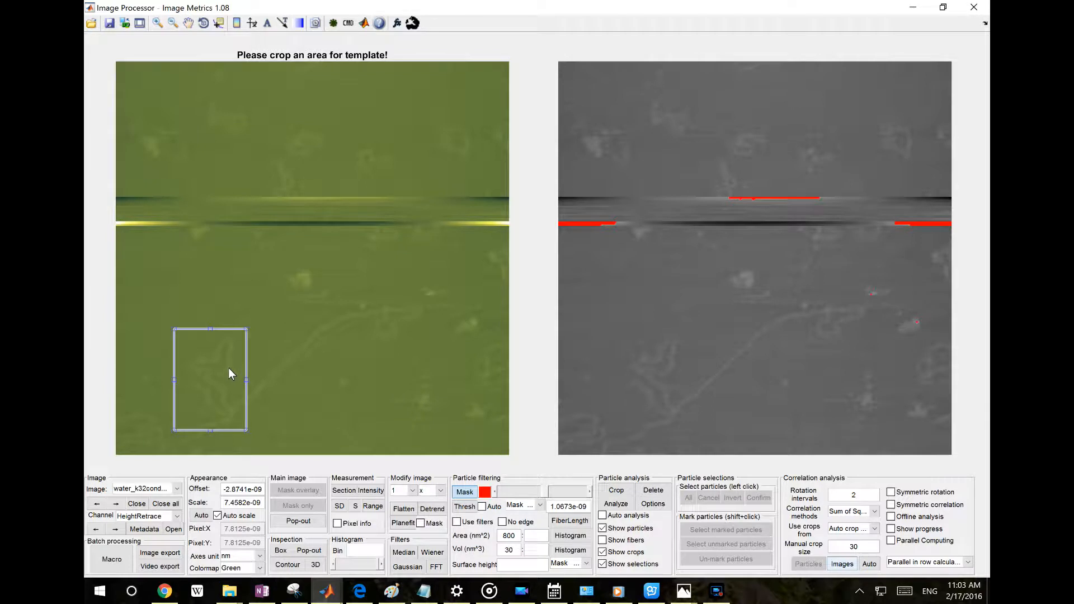
{"action": "double_click", "coordinate": [229, 371]}
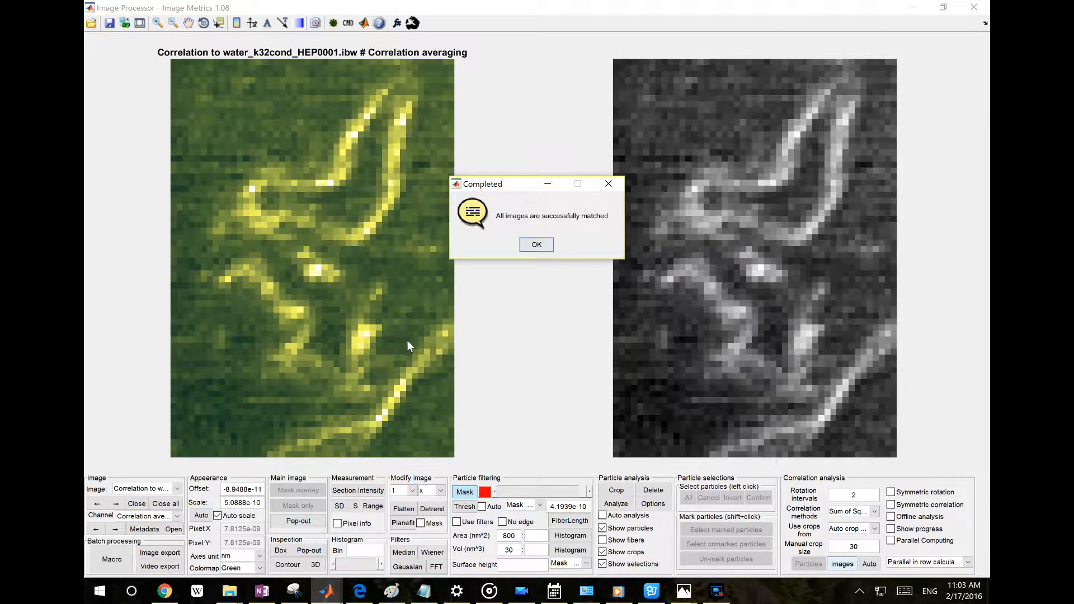
{"action": "left_click", "coordinate": [536, 246]}
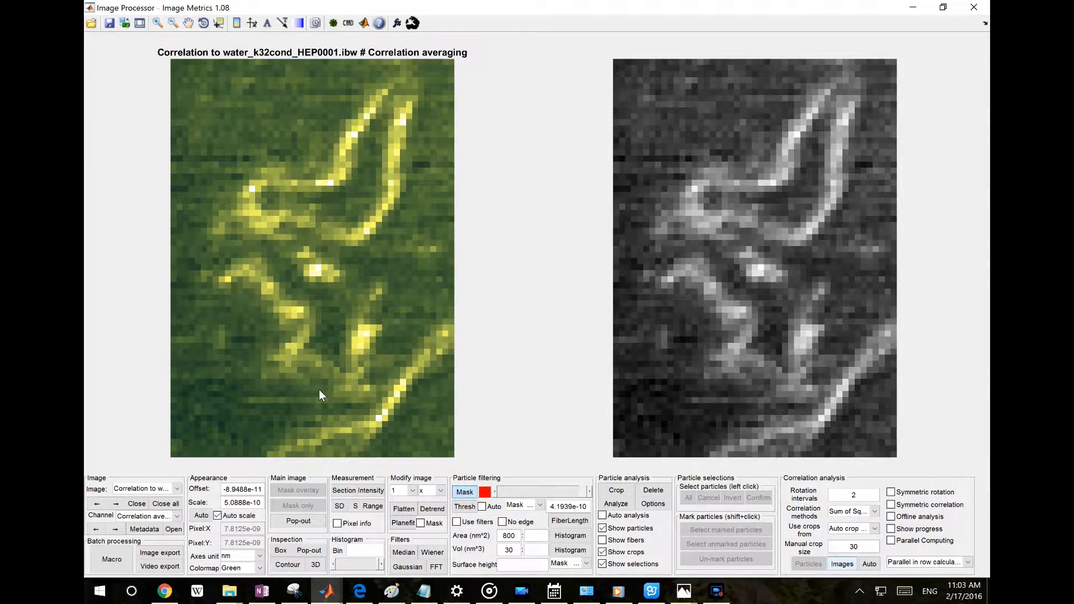
Step: Check the channels of the correlation result and display the image set "Correlation maps to water_k32cond_HEP0001.ibw"
{"action": "left_click", "coordinate": [153, 518]}
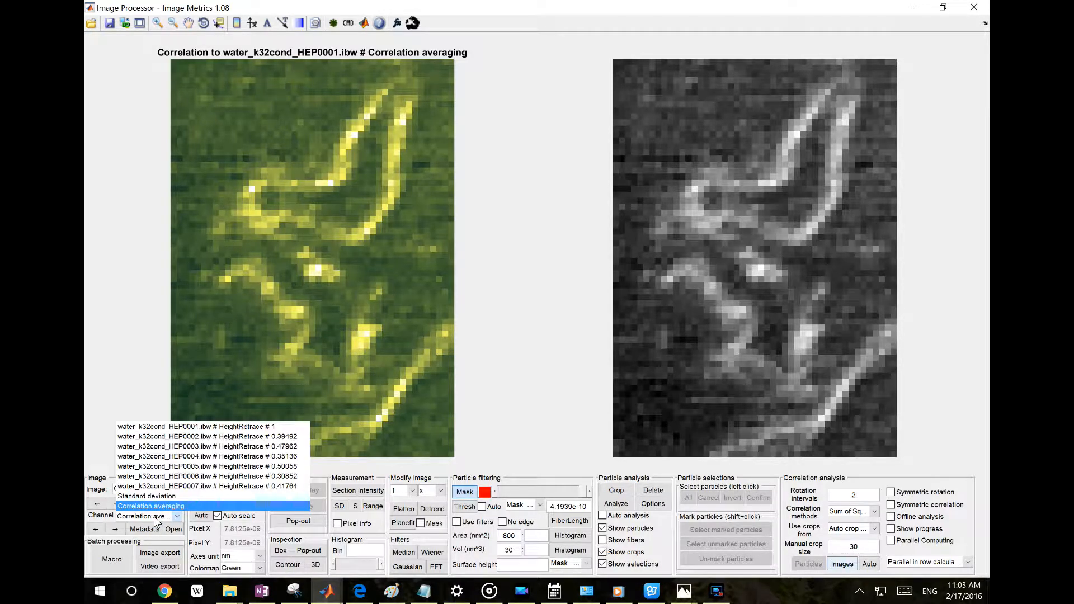
{"action": "left_click", "coordinate": [153, 516]}
{"action": "left_click", "coordinate": [154, 489]}
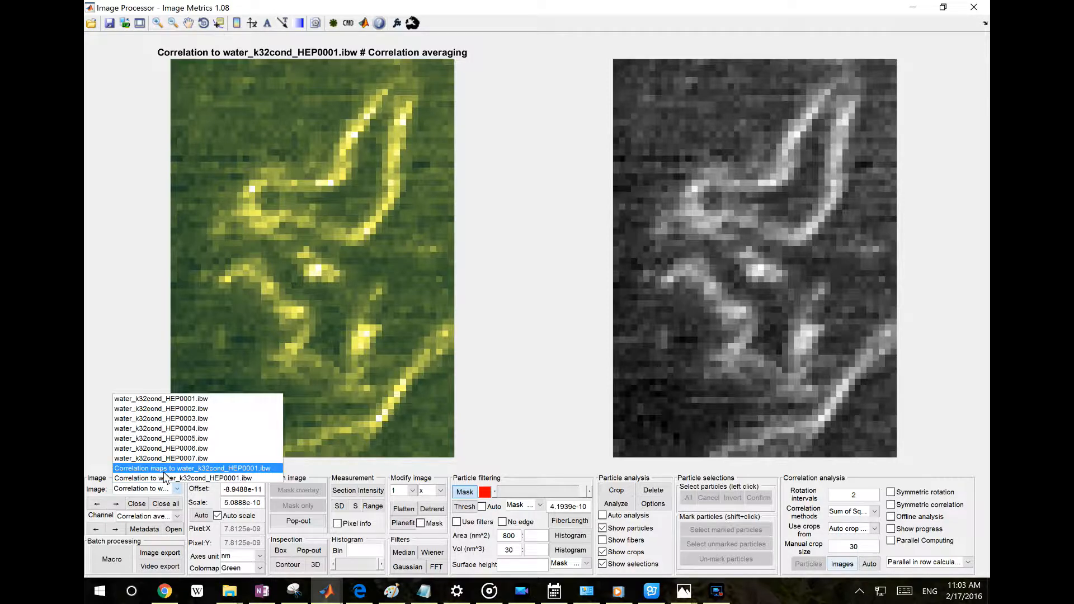
{"action": "left_click", "coordinate": [165, 471]}
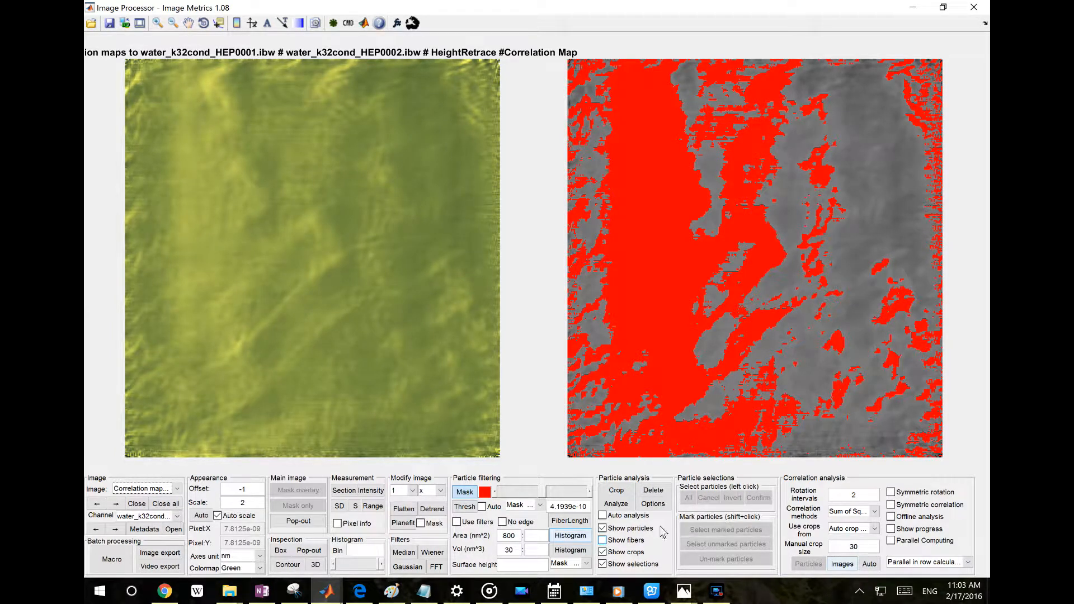
Step: Adjust the mask threshold on the water_k32cond_HEP0002.ibw correlation map to 0.38 to isolate the correlation peak
{"action": "left_click", "coordinate": [580, 493]}
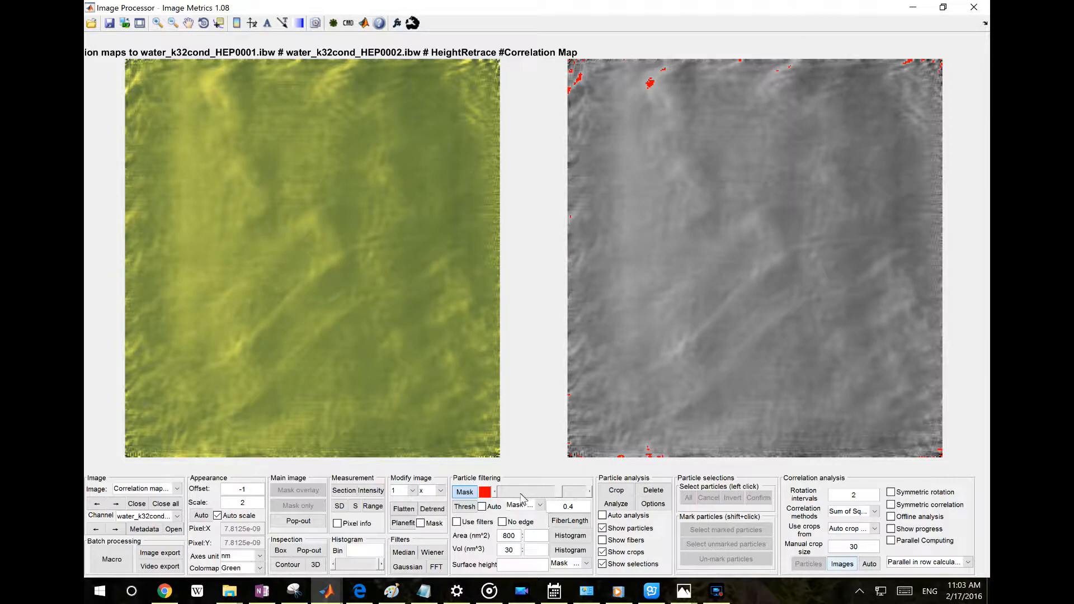
{"action": "left_click", "coordinate": [496, 492]}
{"action": "left_click", "coordinate": [495, 492]}
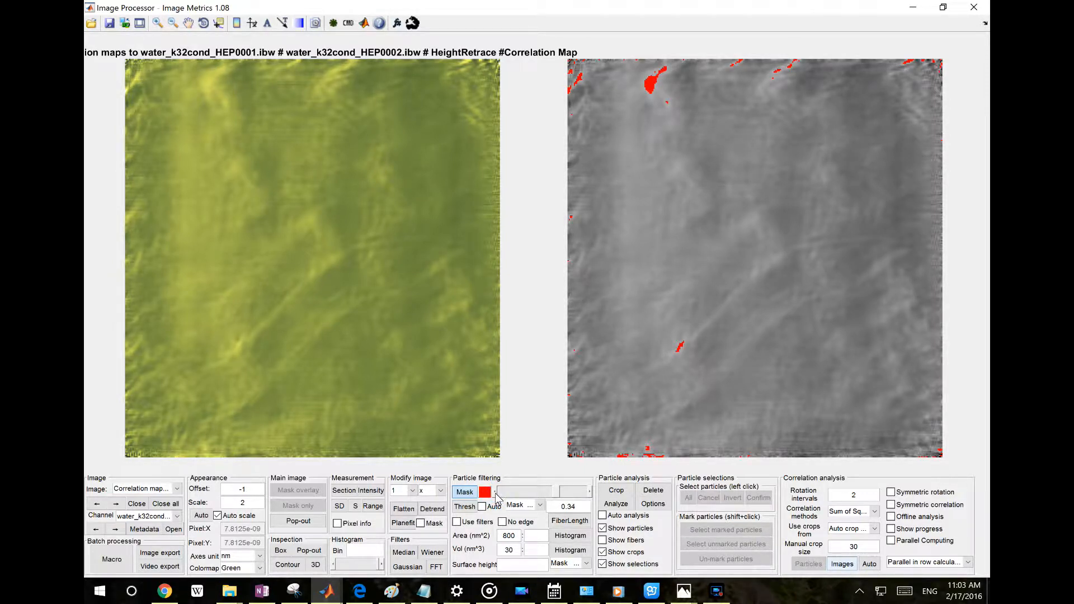
{"action": "left_click", "coordinate": [588, 492]}
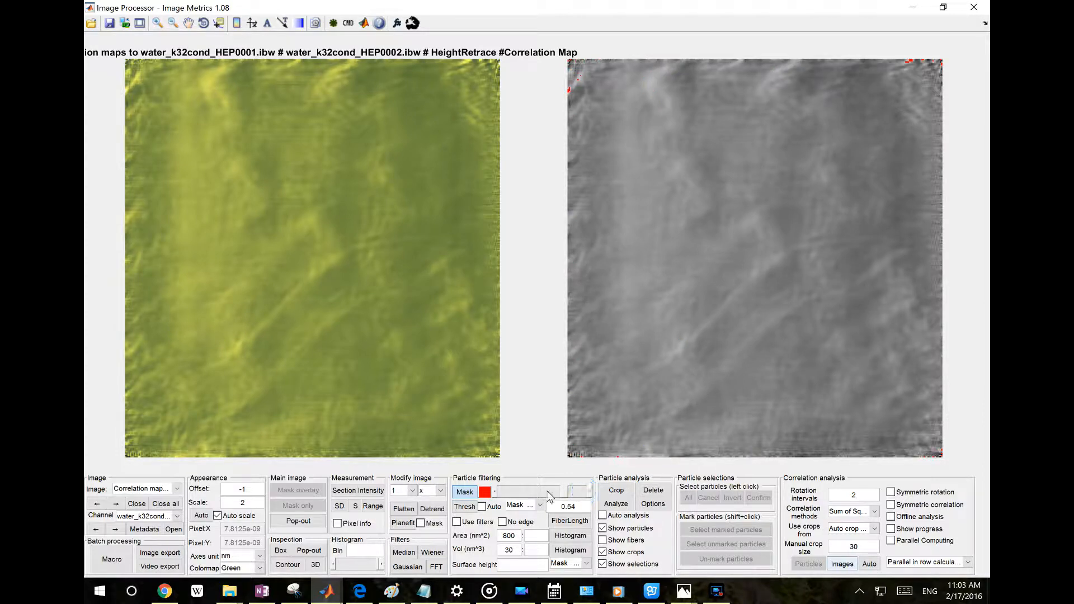
{"action": "left_click", "coordinate": [496, 492]}
{"action": "left_click", "coordinate": [495, 492]}
{"action": "left_click", "coordinate": [496, 492]}
{"action": "left_click", "coordinate": [496, 492]}
{"action": "left_click", "coordinate": [496, 492]}
{"action": "left_click", "coordinate": [495, 492]}
{"action": "left_click", "coordinate": [496, 492]}
{"action": "left_click", "coordinate": [496, 491]}
{"action": "left_click", "coordinate": [591, 493]}
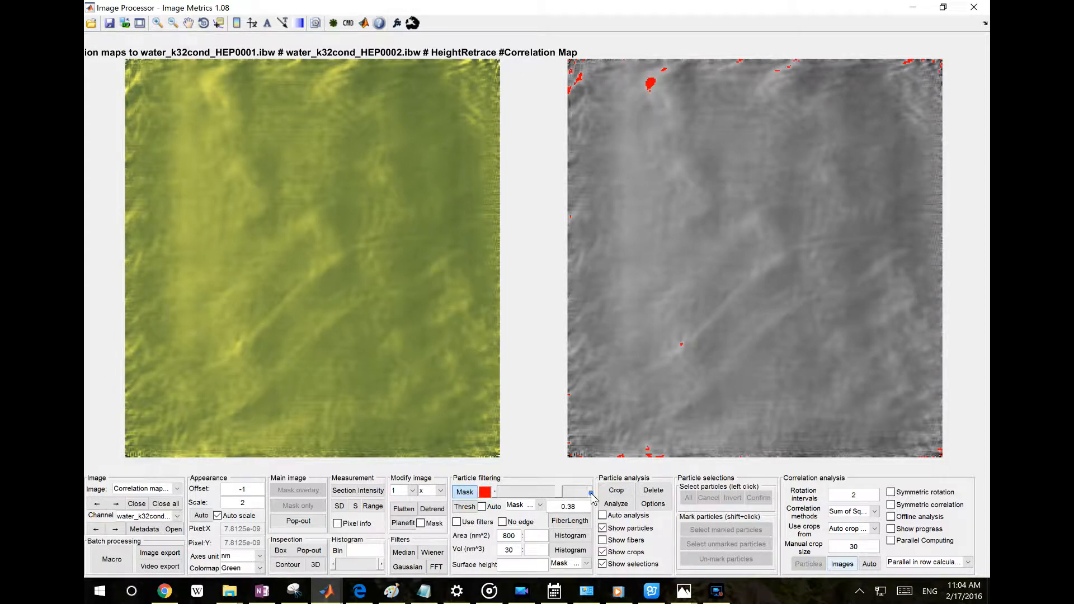
{"action": "left_click", "coordinate": [496, 492]}
{"action": "left_click", "coordinate": [495, 492]}
{"action": "left_click", "coordinate": [175, 490]}
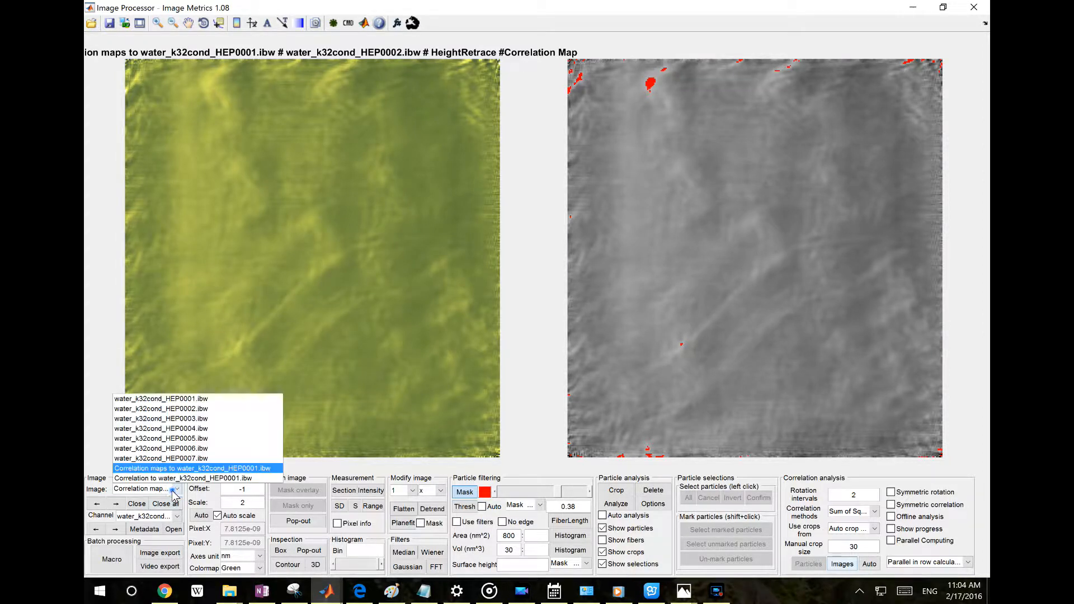
{"action": "left_click", "coordinate": [175, 491]}
{"action": "left_click", "coordinate": [174, 491]}
{"action": "left_click", "coordinate": [171, 491]}
{"action": "left_click", "coordinate": [159, 516]}
{"action": "left_click", "coordinate": [159, 516]}
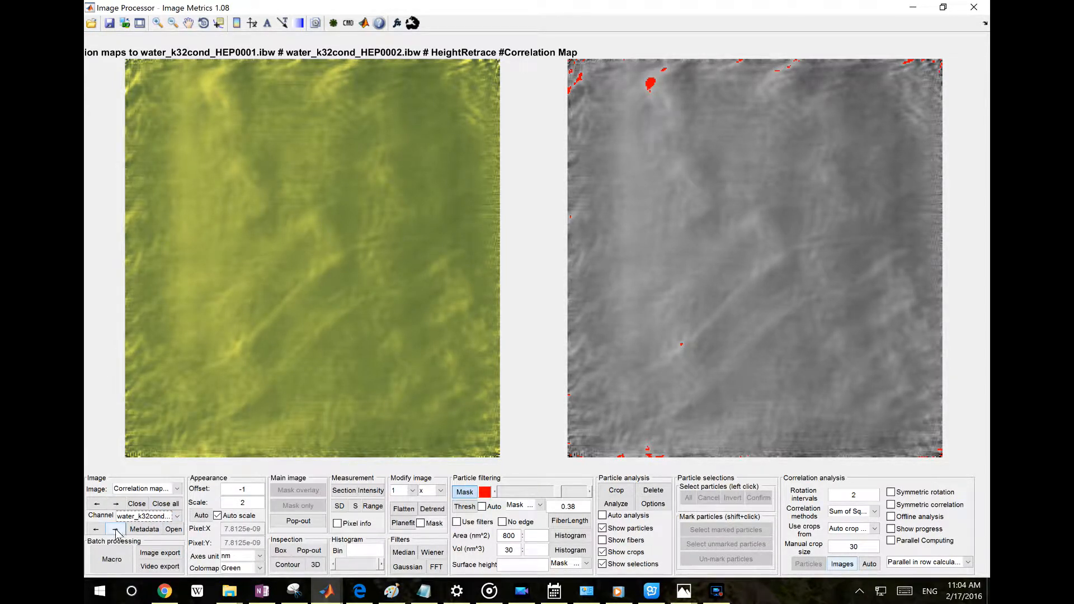
Step: Step through the correlation maps of HEP0003 to HEP0006, lowering the mask threshold to 0.32 on HEP0004 and 0.26 on HEP0006
{"action": "left_click", "coordinate": [115, 529]}
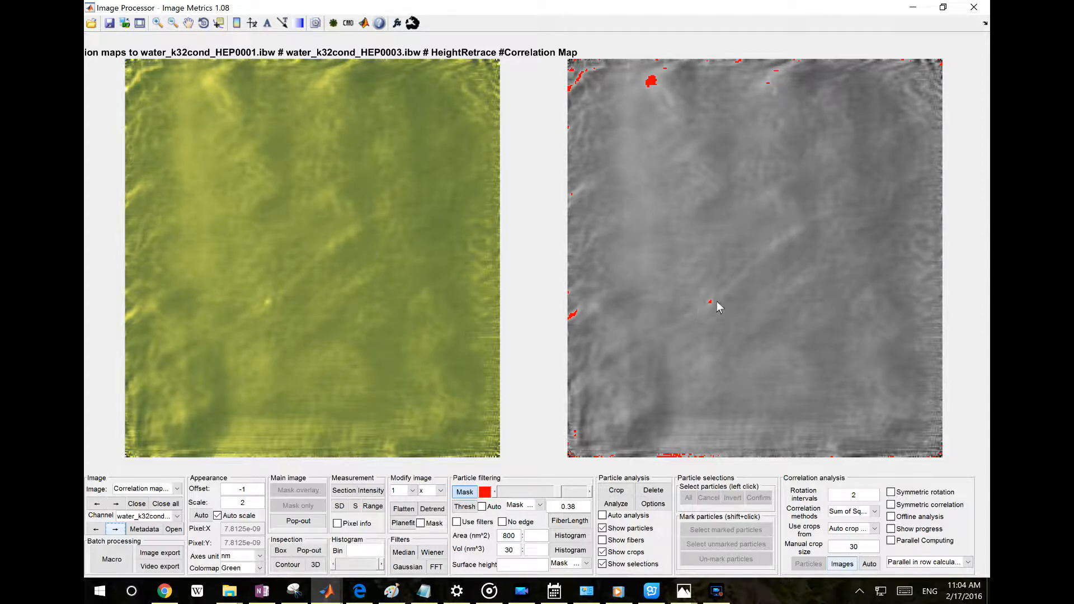
{"action": "left_click", "coordinate": [120, 531]}
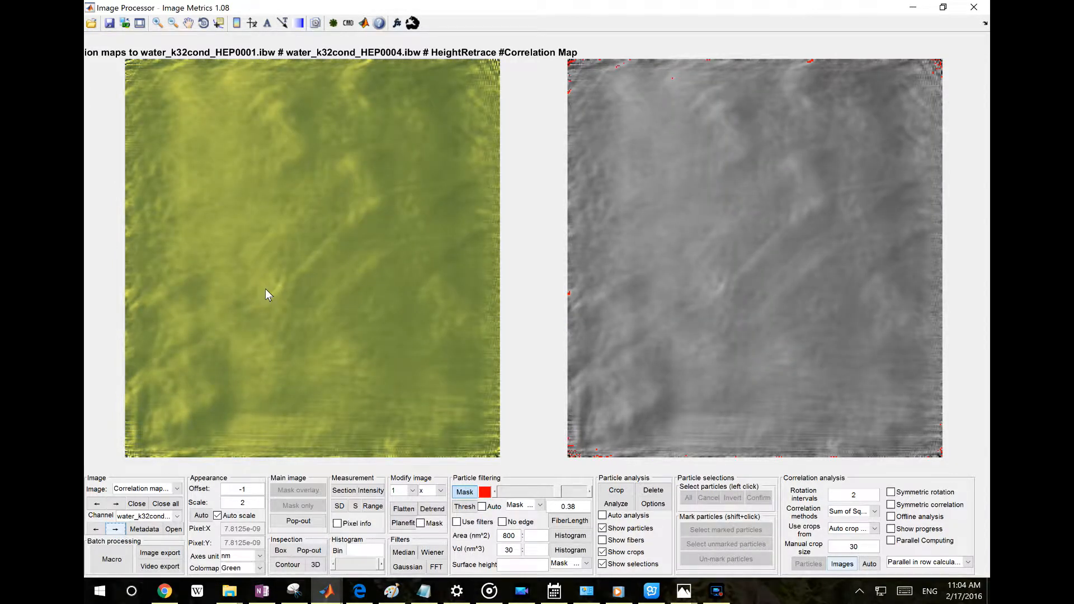
{"action": "left_click", "coordinate": [495, 493]}
{"action": "left_click", "coordinate": [496, 493]}
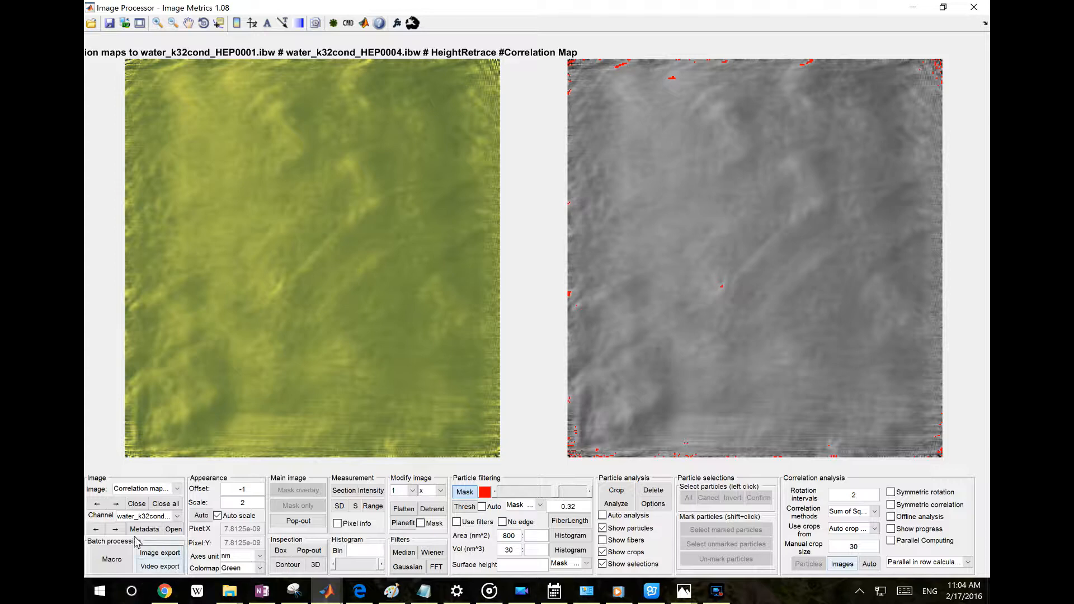
{"action": "left_click", "coordinate": [119, 529]}
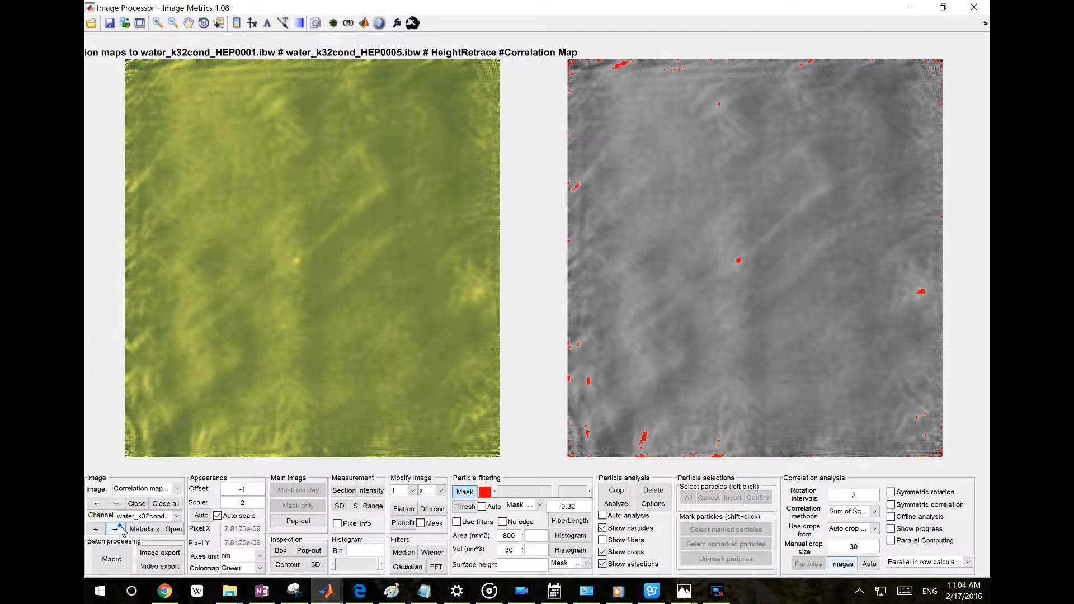
{"action": "left_click", "coordinate": [119, 529]}
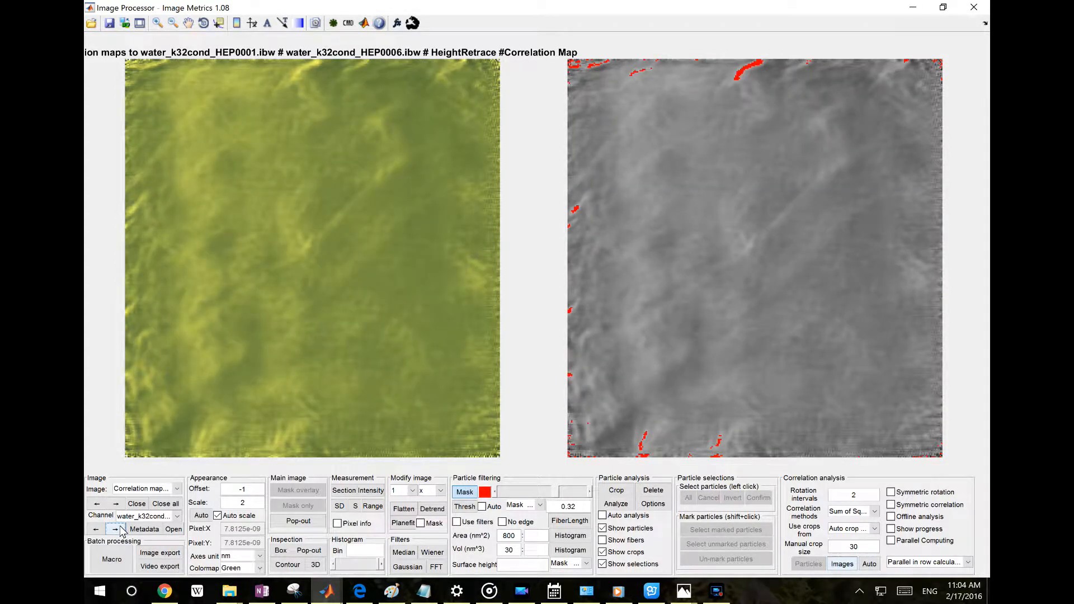
{"action": "left_click", "coordinate": [495, 493]}
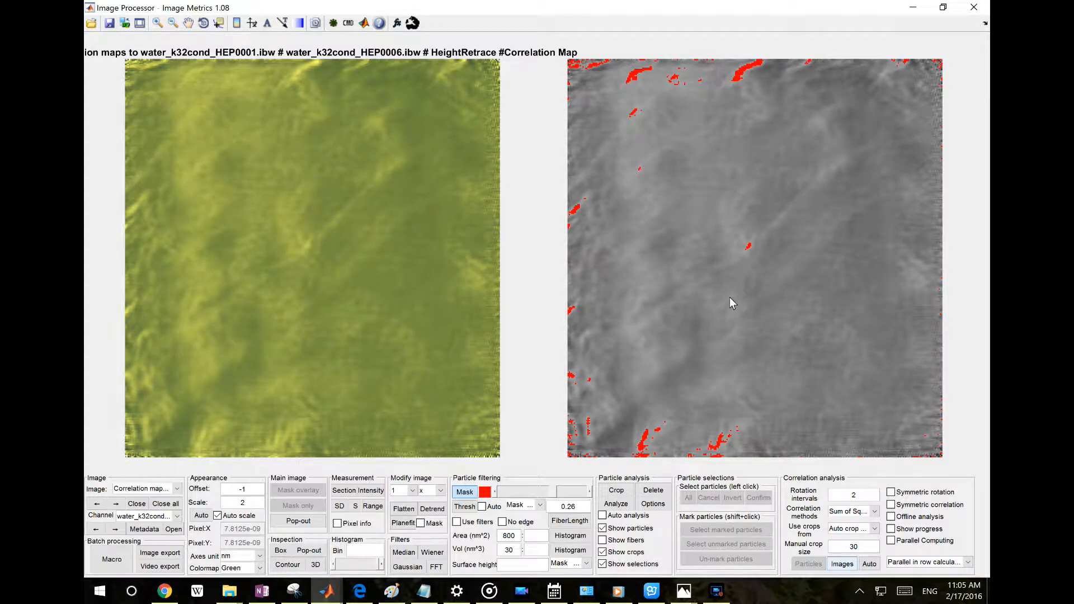
Step: Display the image set "Correlation to water_k32cond_HEP0001.ibw" and review its channels with their correlation scores
{"action": "left_click", "coordinate": [162, 490]}
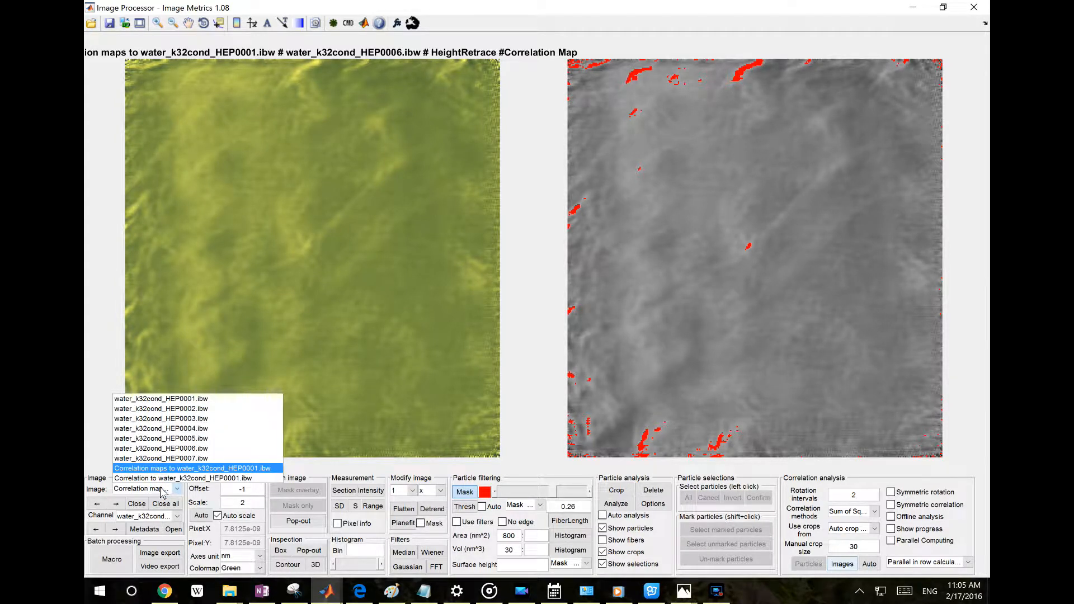
{"action": "left_click", "coordinate": [151, 480]}
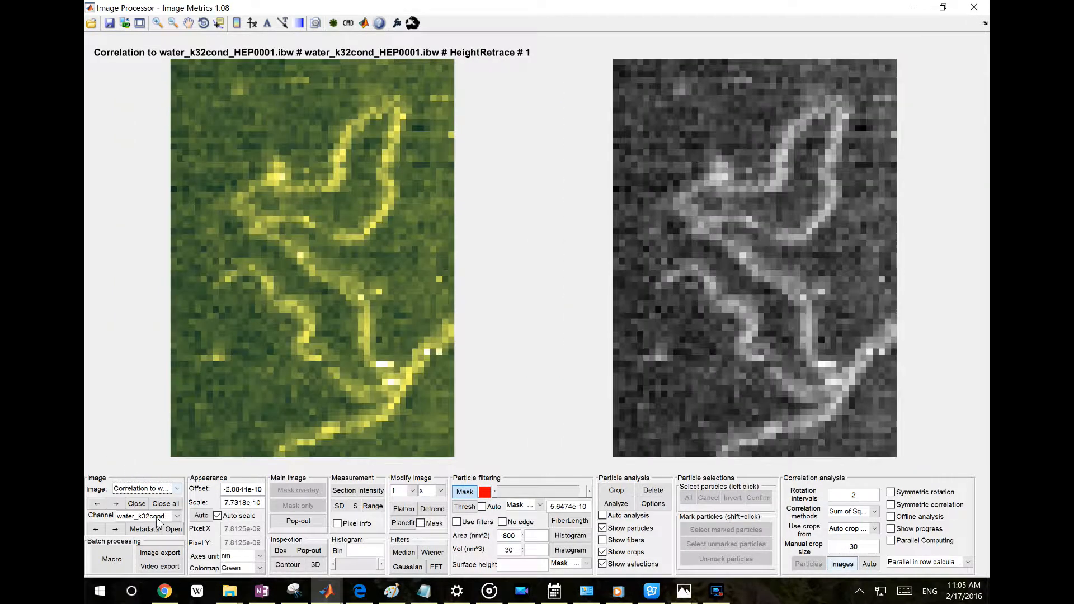
{"action": "left_click", "coordinate": [159, 521]}
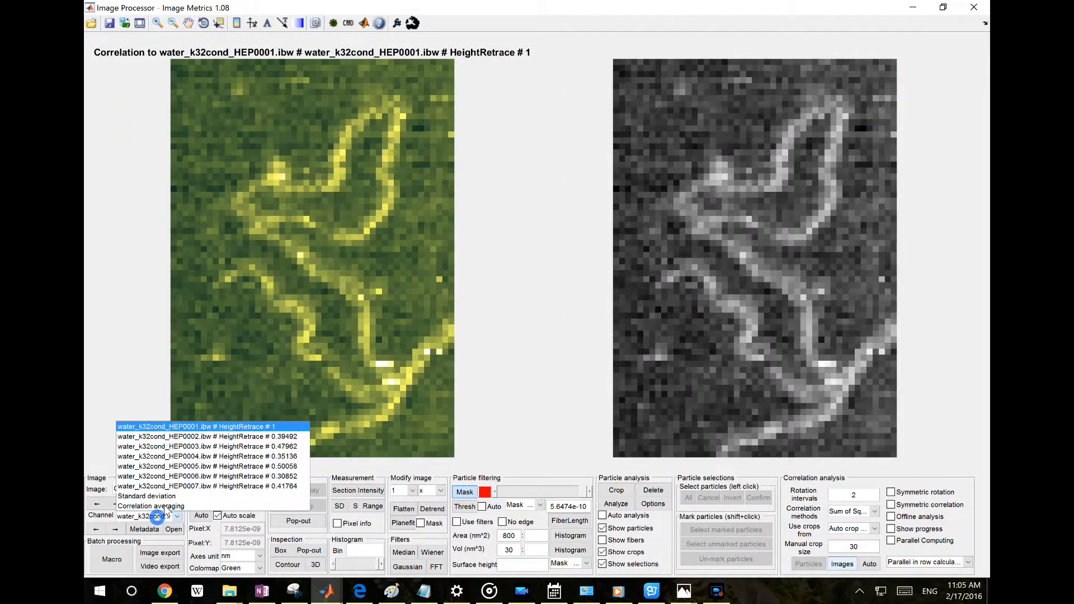
{"action": "left_click", "coordinate": [191, 431]}
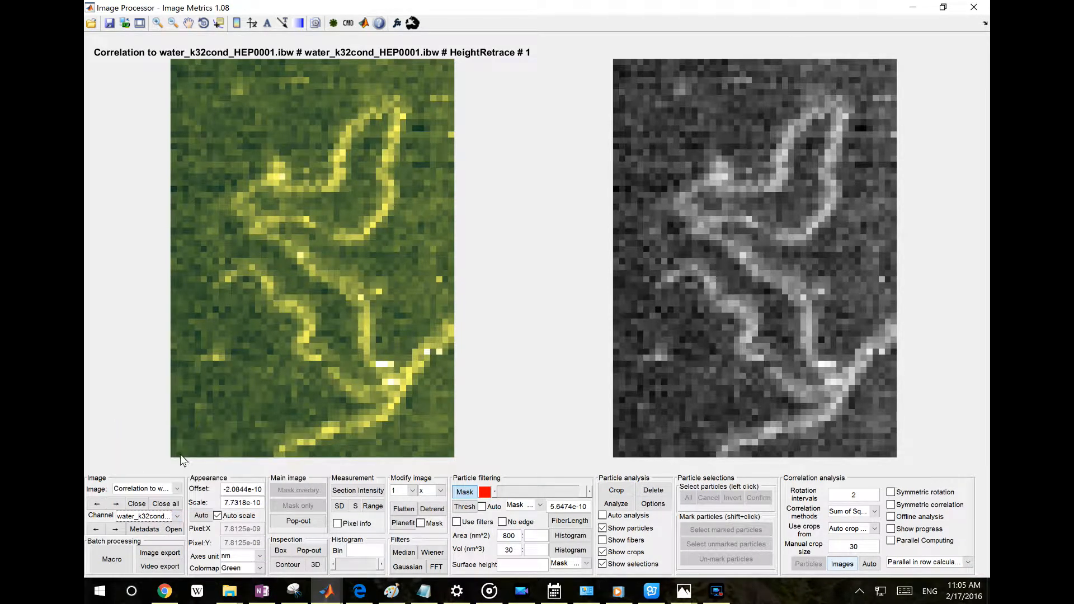
{"action": "left_click", "coordinate": [133, 516]}
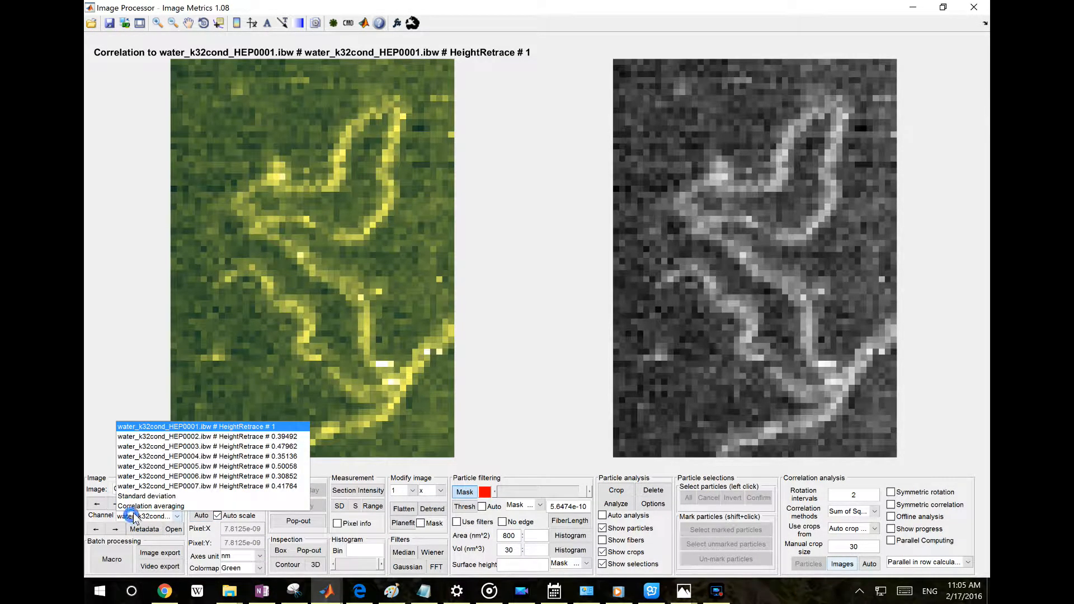
{"action": "left_click", "coordinate": [135, 363]}
Step: Step through the matched crops from water_k32cond_HEP0002.ibw to HEP0007.ibw and compare them with the template
{"action": "left_click", "coordinate": [118, 530]}
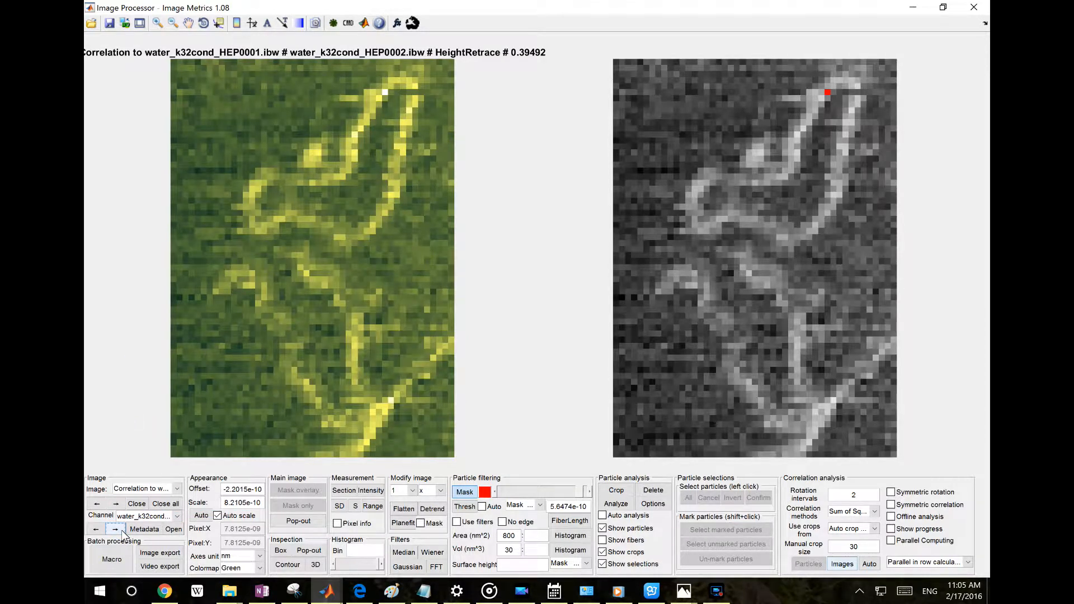
{"action": "left_click", "coordinate": [119, 530]}
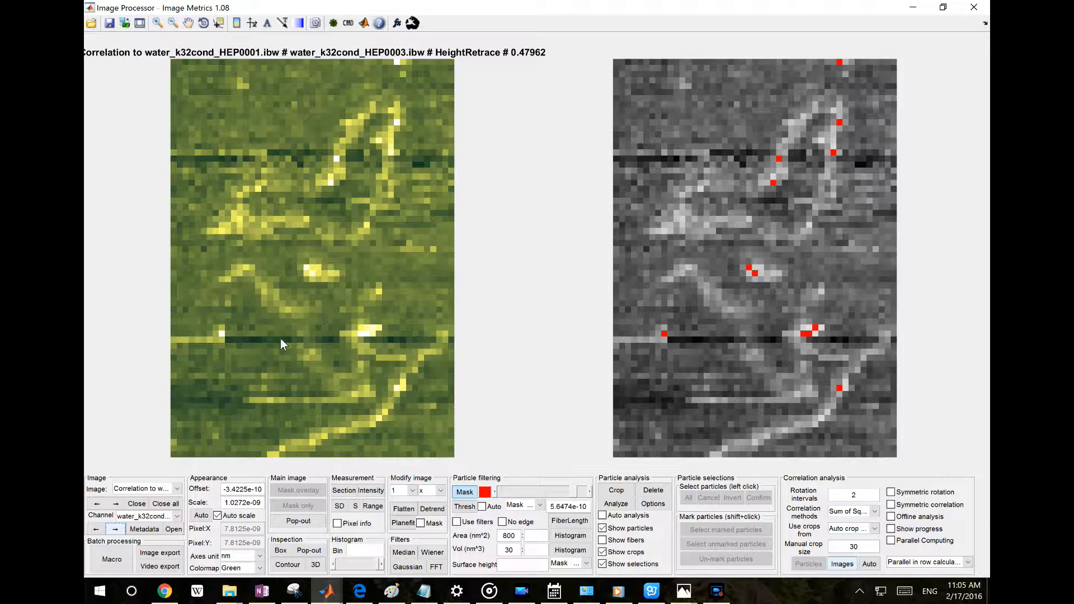
{"action": "left_click", "coordinate": [117, 530]}
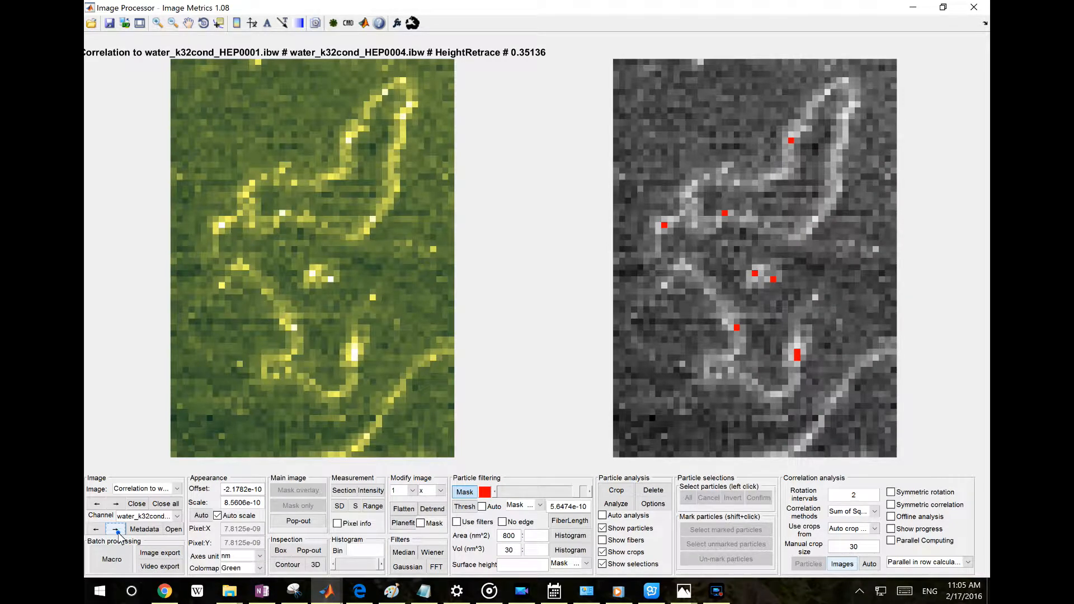
{"action": "left_click", "coordinate": [116, 531]}
{"action": "left_click", "coordinate": [118, 532]}
{"action": "left_click", "coordinate": [118, 531]}
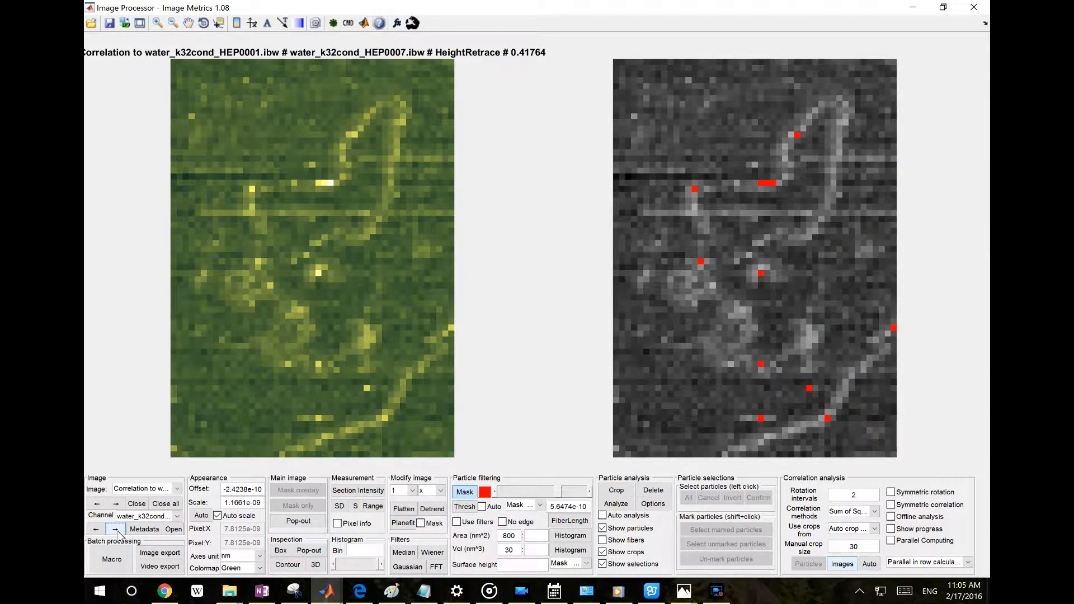
Step: Inspect the Standard deviation channel of the matched crops, followed by the Correlation averaging channel
{"action": "left_click", "coordinate": [145, 516]}
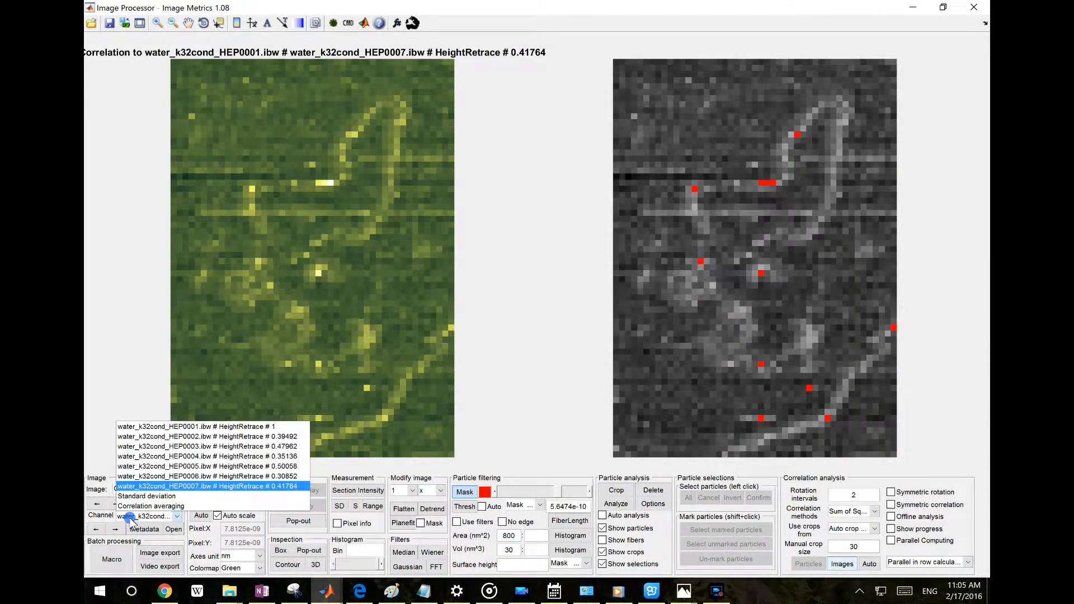
{"action": "left_click", "coordinate": [146, 508]}
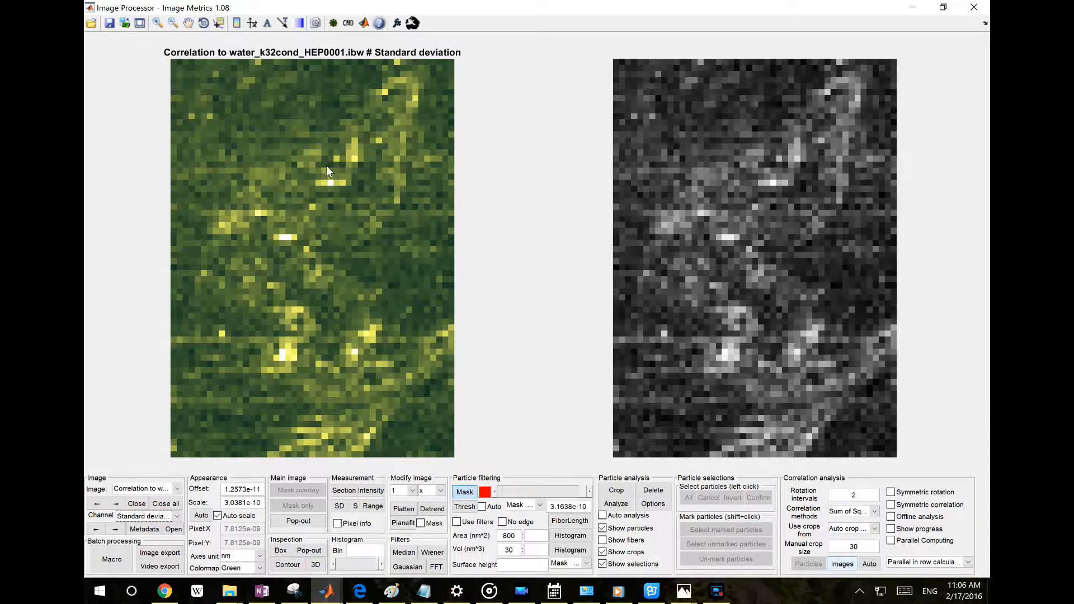
{"action": "left_click", "coordinate": [135, 516]}
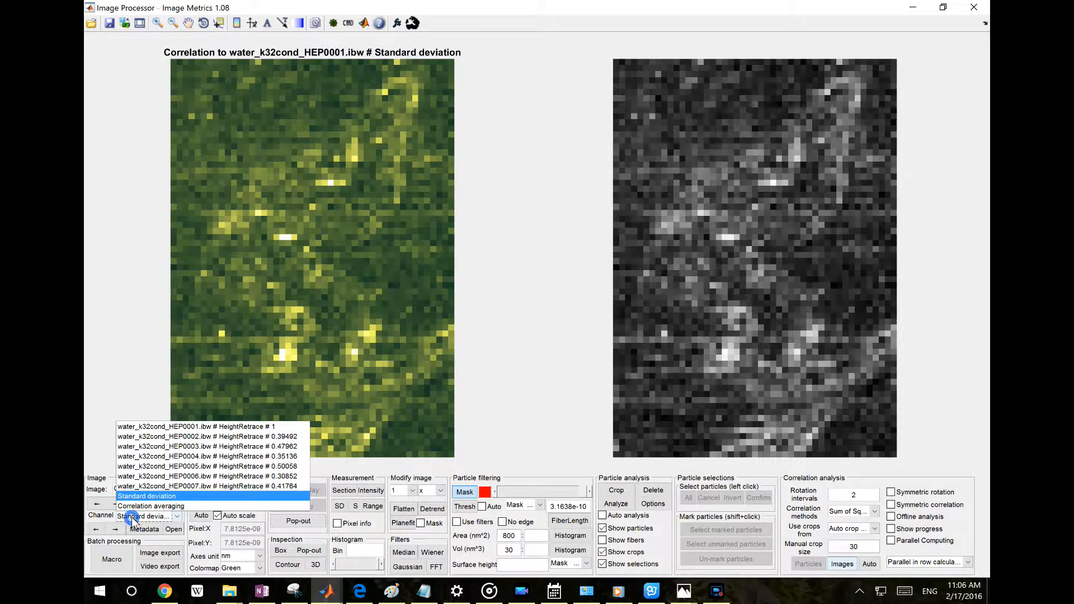
{"action": "left_click", "coordinate": [135, 508]}
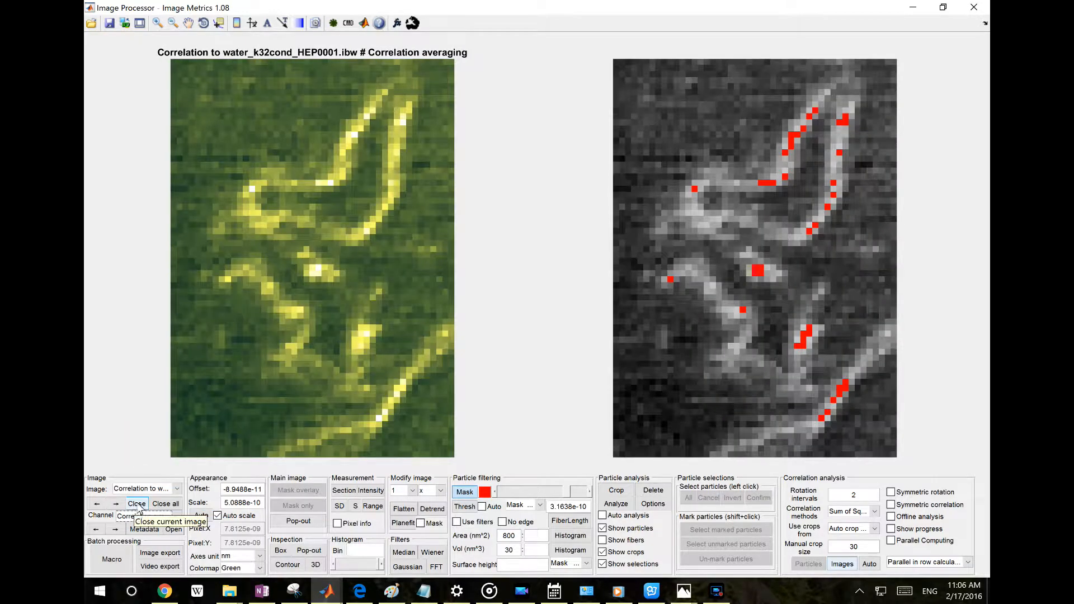
Step: Export the left image of the Correlation averaging channel to a separate figure
{"action": "right_click", "coordinate": [385, 316]}
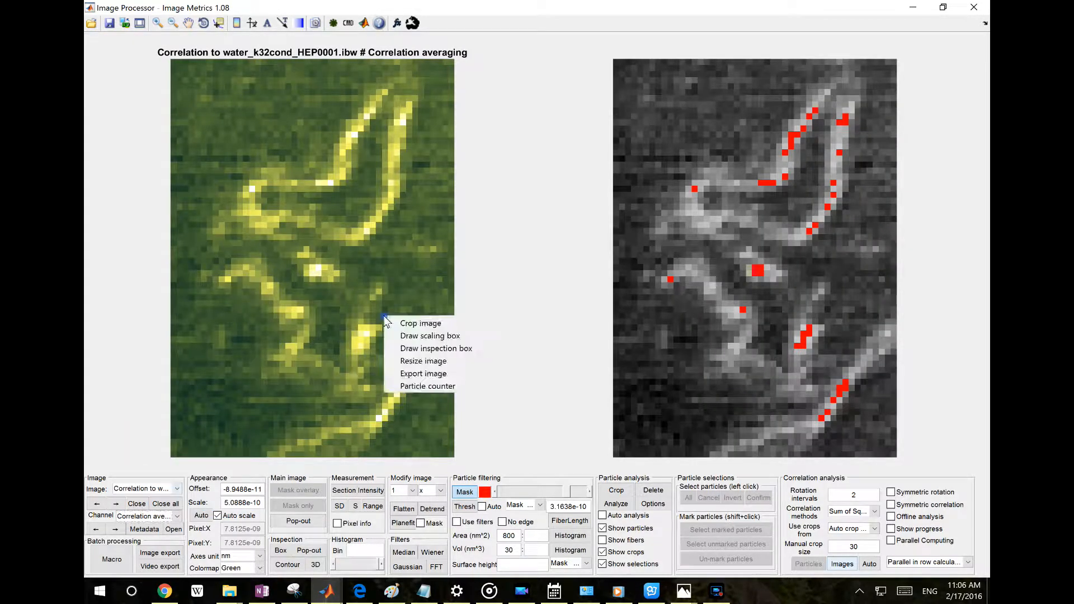
{"action": "left_click", "coordinate": [428, 378]}
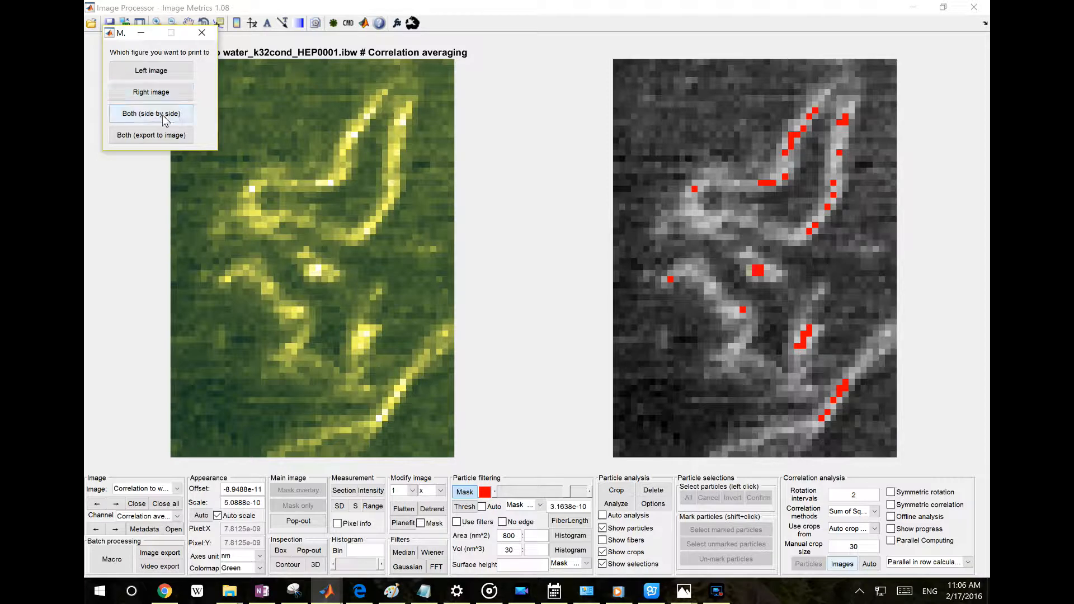
{"action": "left_click", "coordinate": [168, 72]}
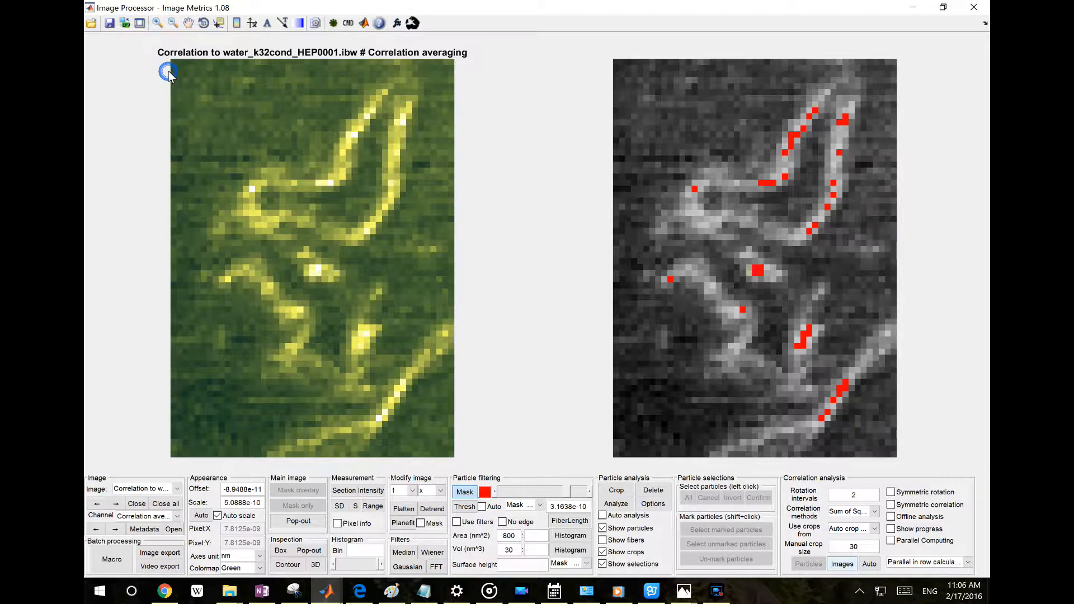
Step: Display the water_k32cond_HEP0001.ibw template crop and export its left image to a separate figure
{"action": "left_click", "coordinate": [140, 517]}
{"action": "left_click", "coordinate": [165, 428]}
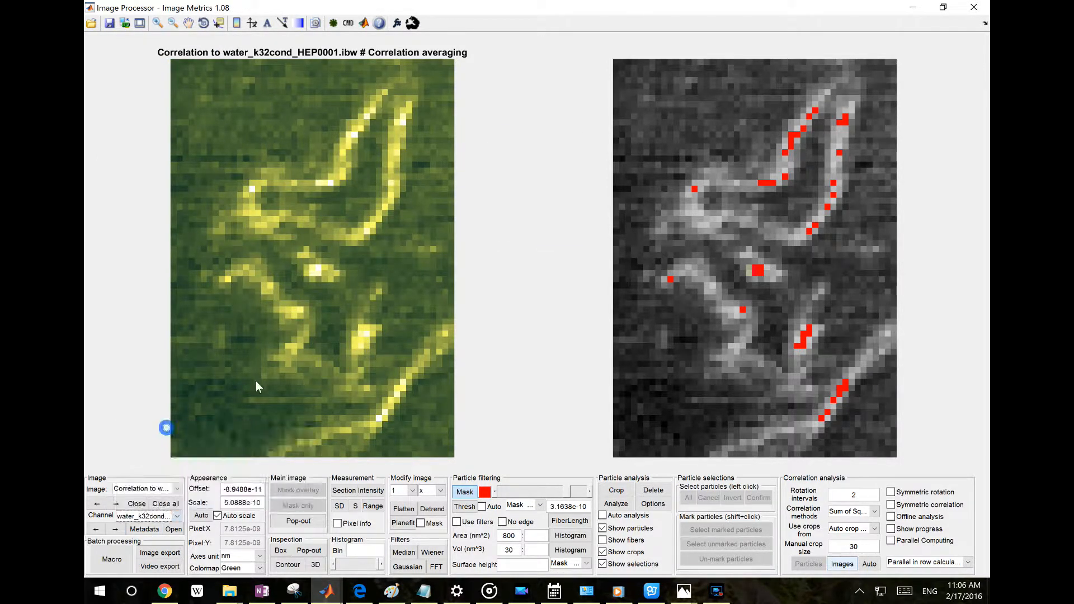
{"action": "right_click", "coordinate": [285, 297]}
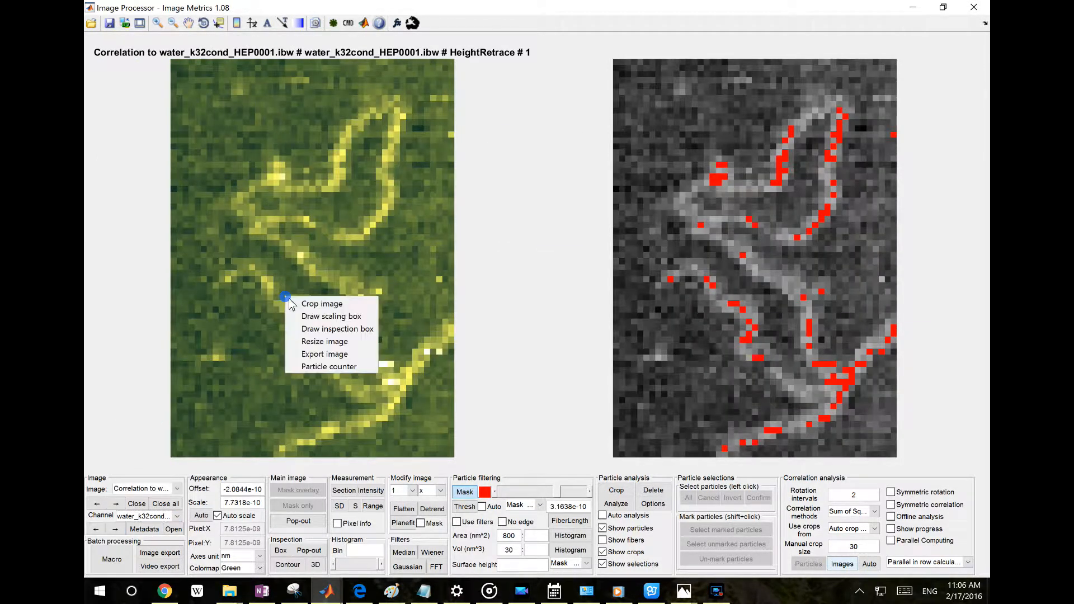
{"action": "left_click", "coordinate": [341, 355]}
{"action": "left_click", "coordinate": [194, 71]}
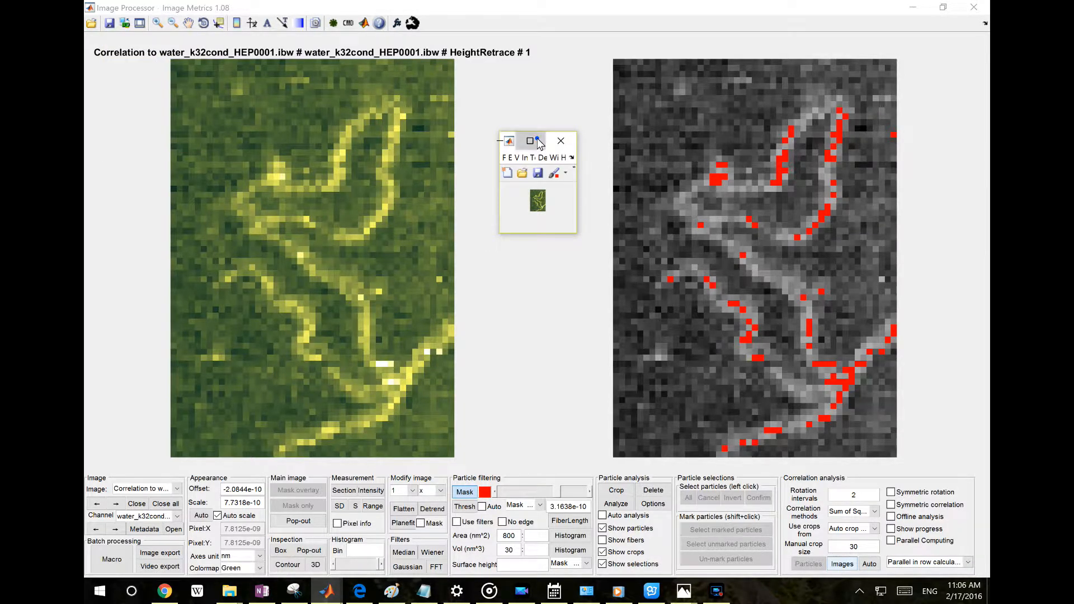
Step: Compare the exported template and correlation-averaged figures side by side, and close both figures
{"action": "key", "text": "super+Left"}
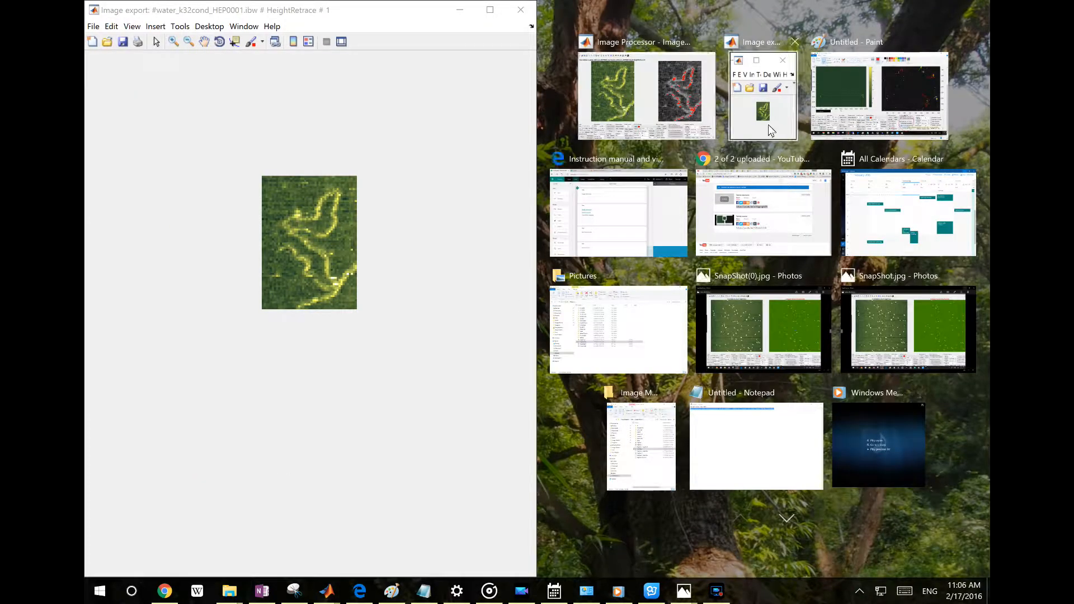
{"action": "left_click", "coordinate": [768, 124]}
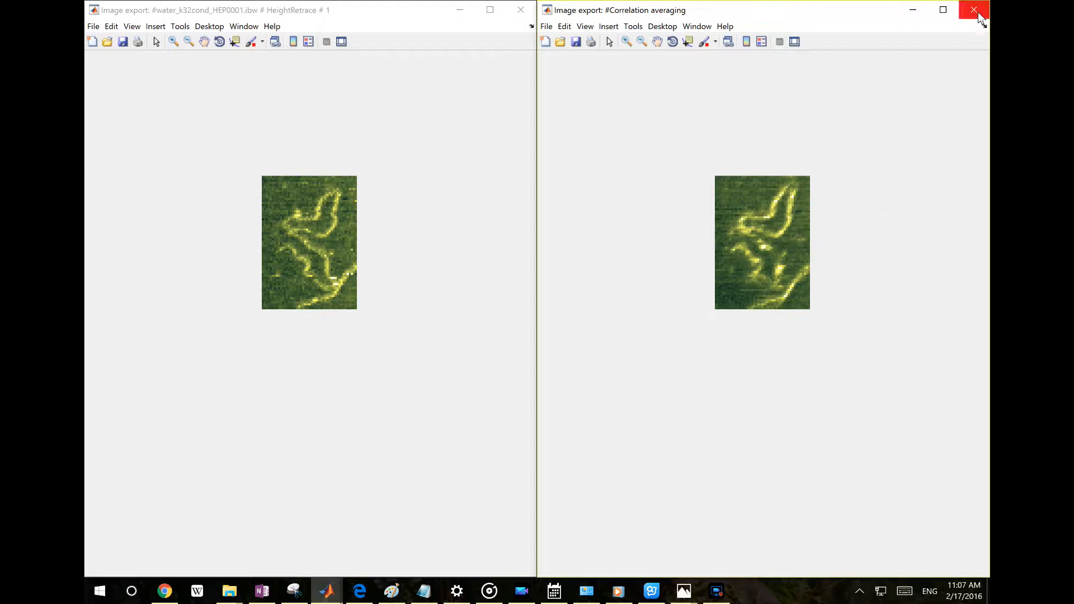
{"action": "left_click", "coordinate": [979, 14]}
{"action": "left_click", "coordinate": [514, 9]}
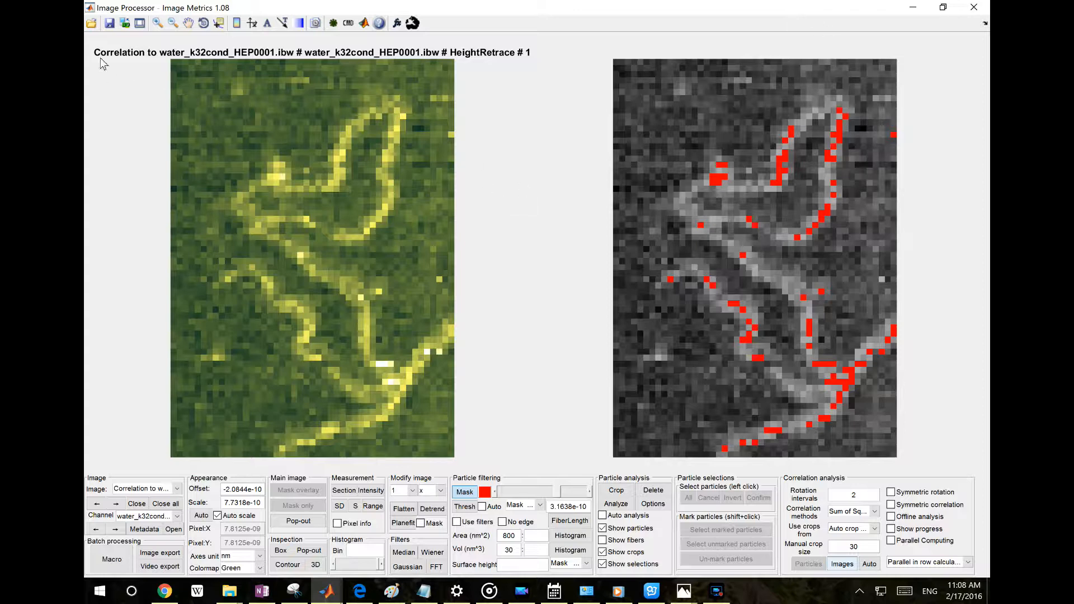
Step: Try to load ddb.asc from the Demo folder and check the list of open images
{"action": "left_click", "coordinate": [94, 24]}
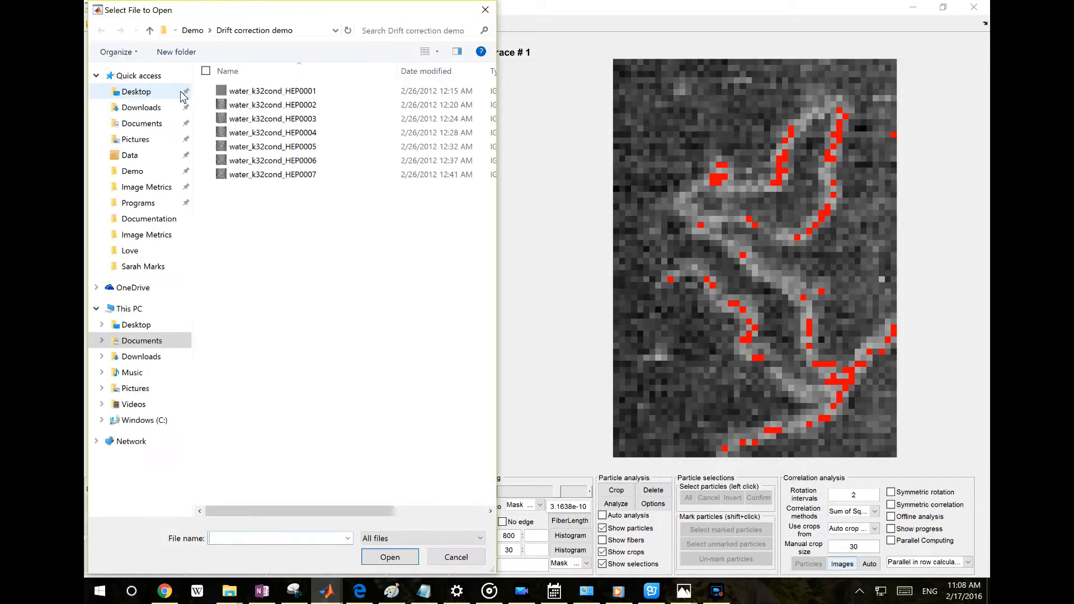
{"action": "left_click", "coordinate": [192, 31]}
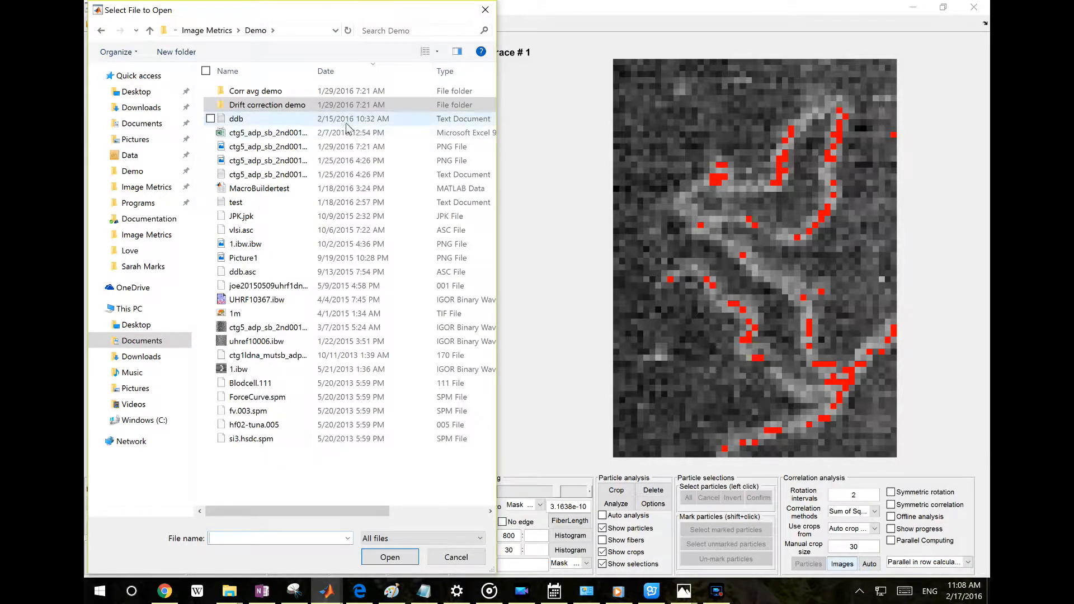
{"action": "double_click", "coordinate": [283, 274]}
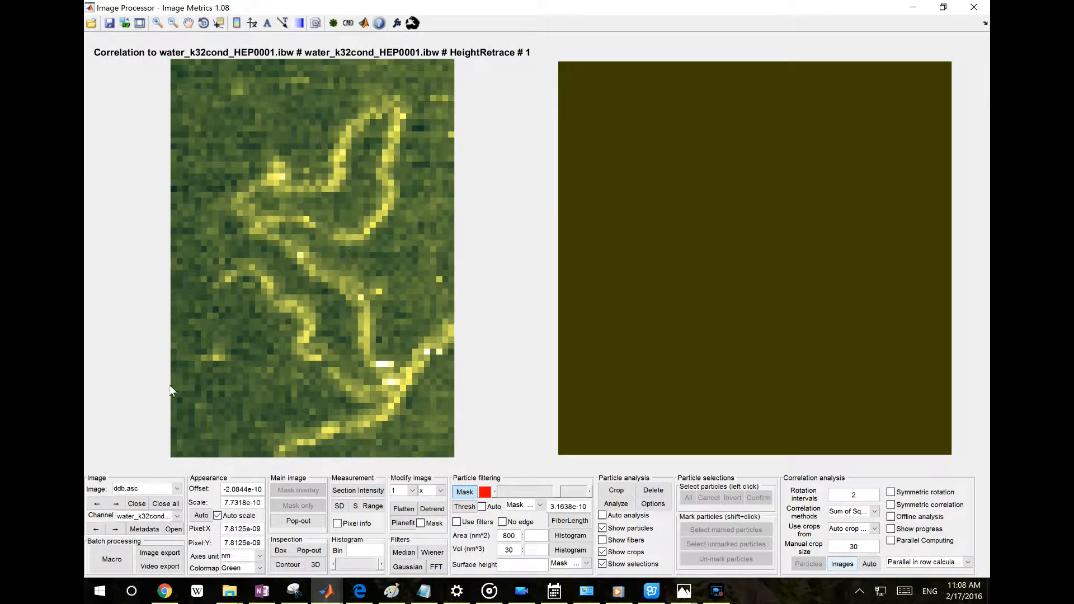
{"action": "left_click", "coordinate": [176, 489]}
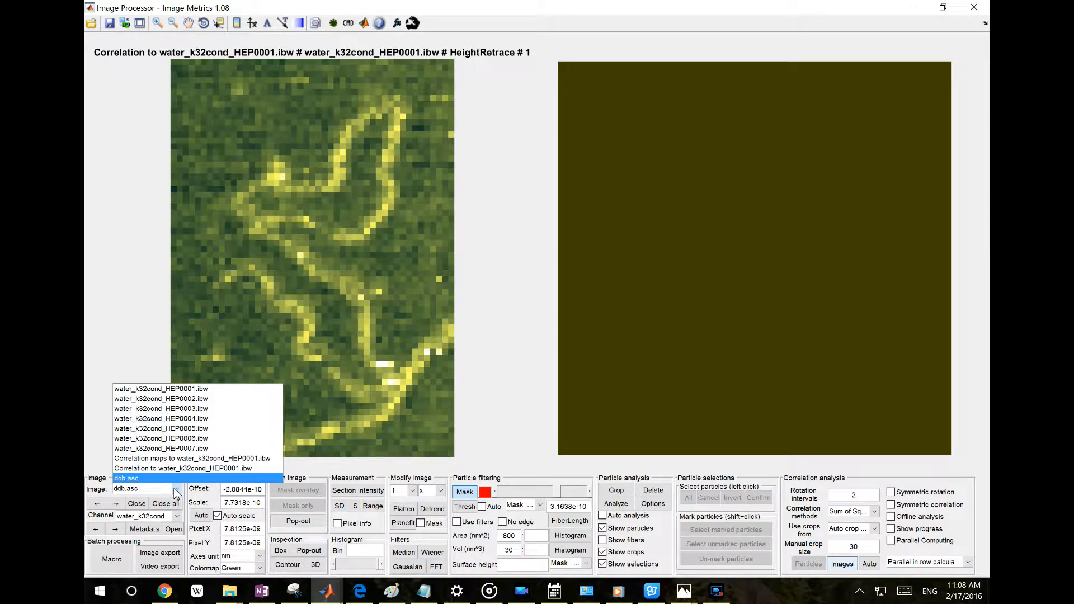
{"action": "left_click", "coordinate": [177, 492]}
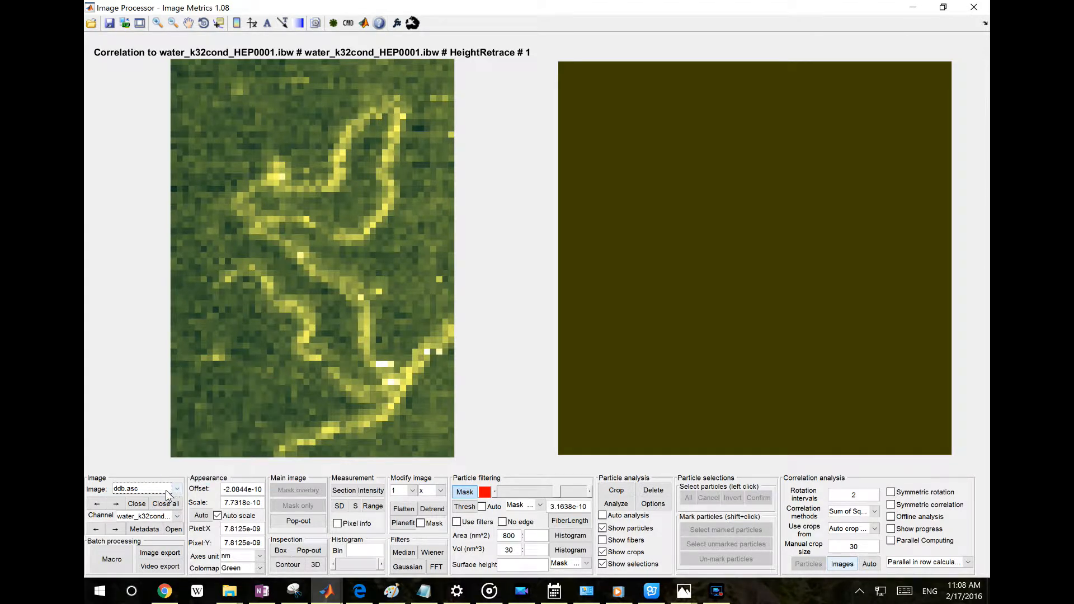
Step: Turn off the IMPORTFILE.M text file import in the Image Processor preferences and load ddb.asc again
{"action": "left_click", "coordinate": [333, 23]}
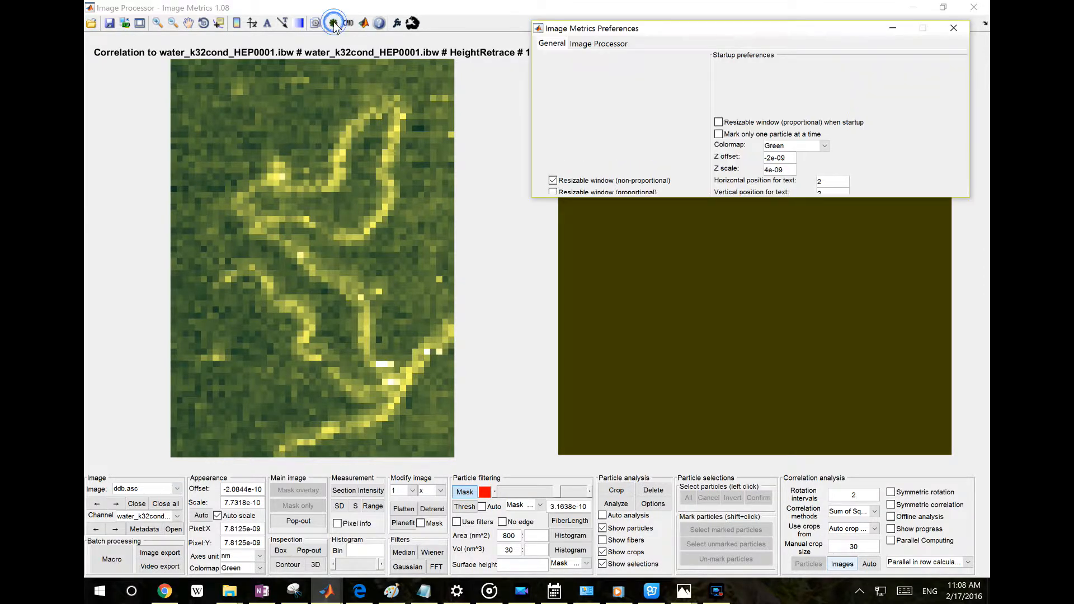
{"action": "left_click", "coordinate": [589, 42]}
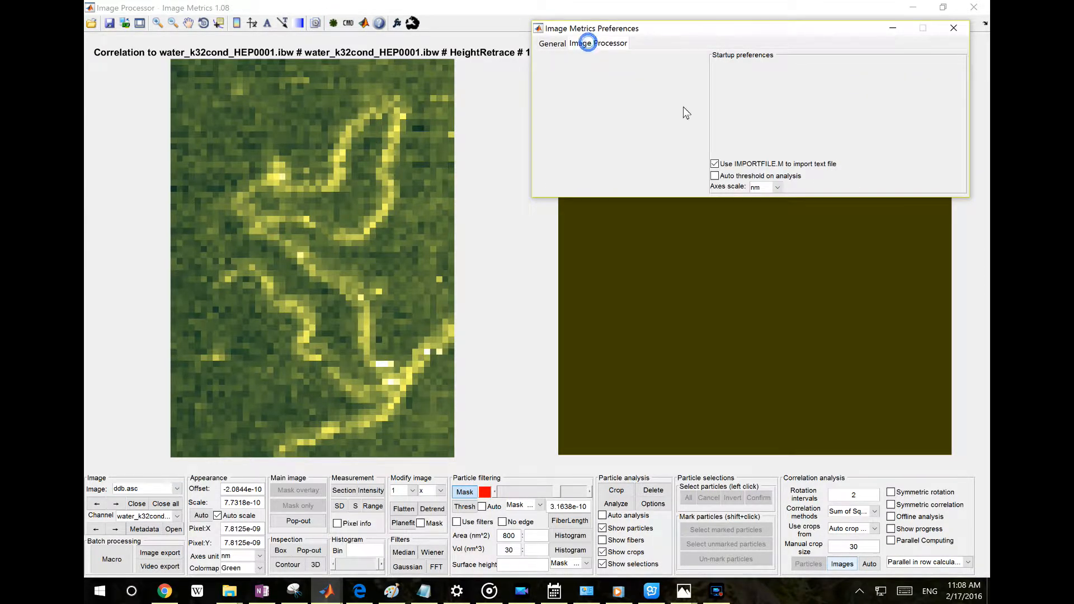
{"action": "left_click", "coordinate": [731, 165]}
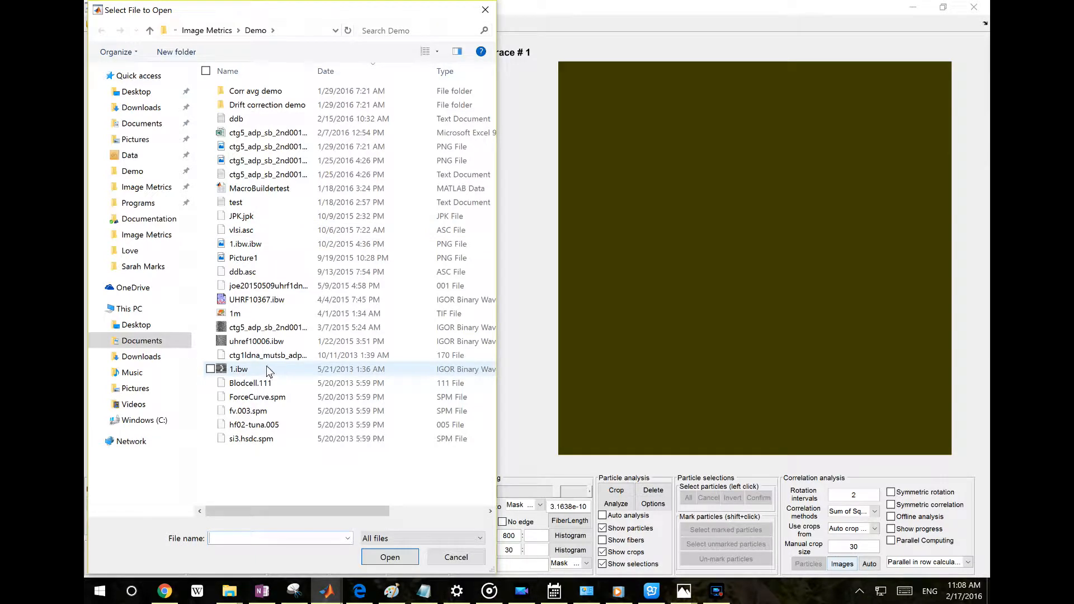
{"action": "double_click", "coordinate": [264, 271]}
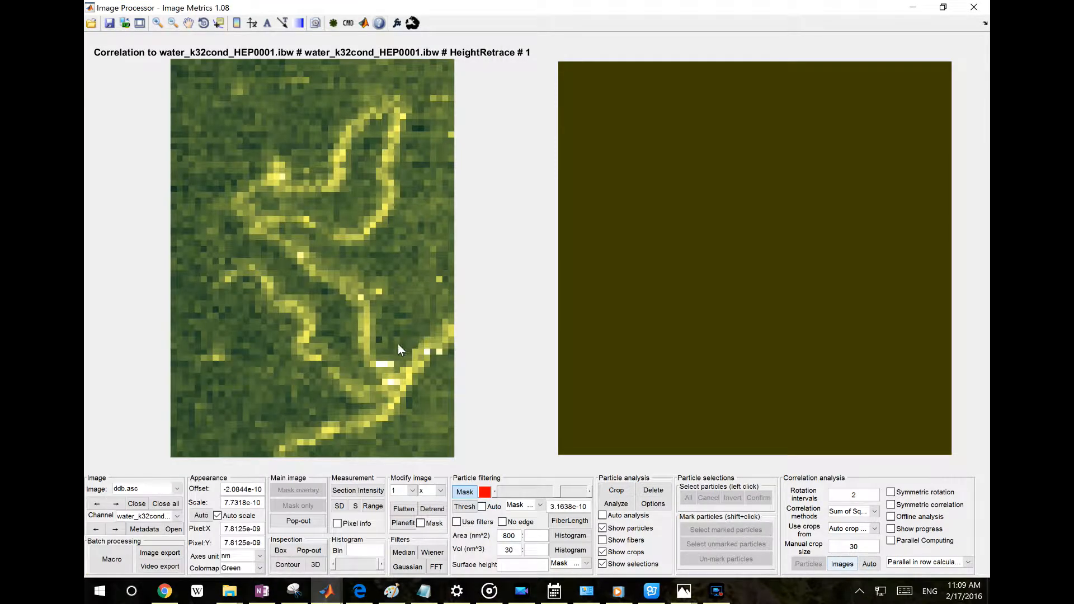
{"action": "left_click", "coordinate": [159, 491]}
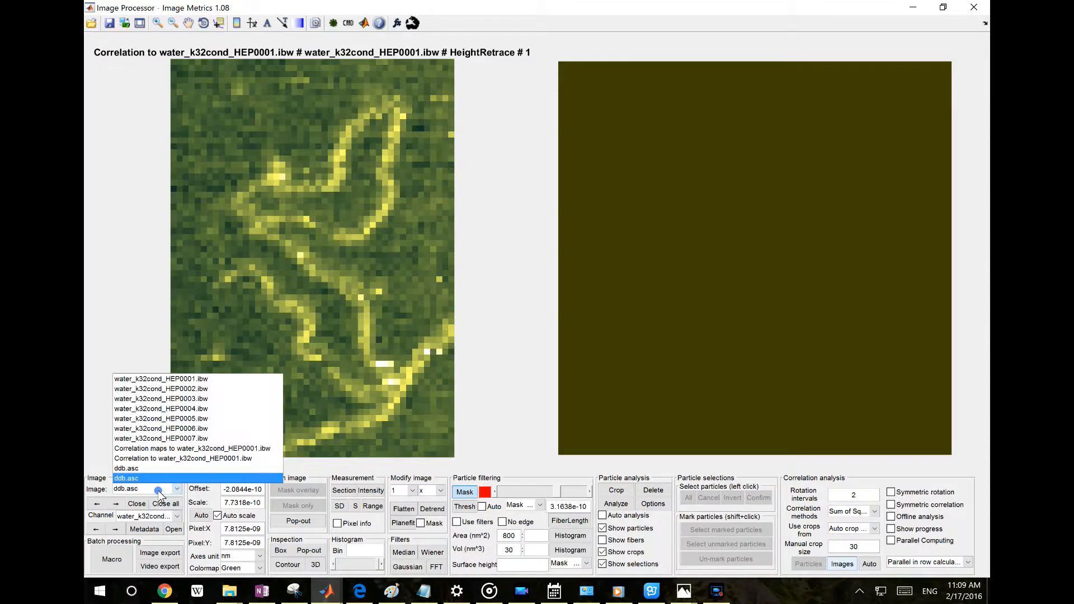
Step: Close all open images and open the ddb text document from the Demo folder
{"action": "left_click", "coordinate": [164, 505]}
{"action": "left_click", "coordinate": [166, 503]}
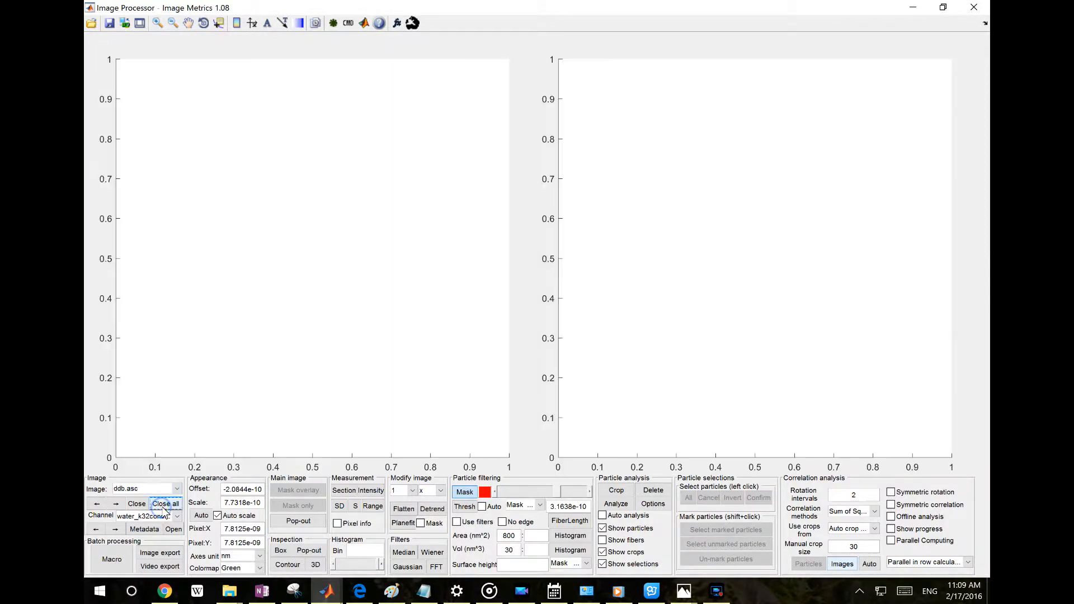
{"action": "left_click", "coordinate": [91, 10]}
{"action": "left_click", "coordinate": [93, 10]}
{"action": "left_click", "coordinate": [91, 23]}
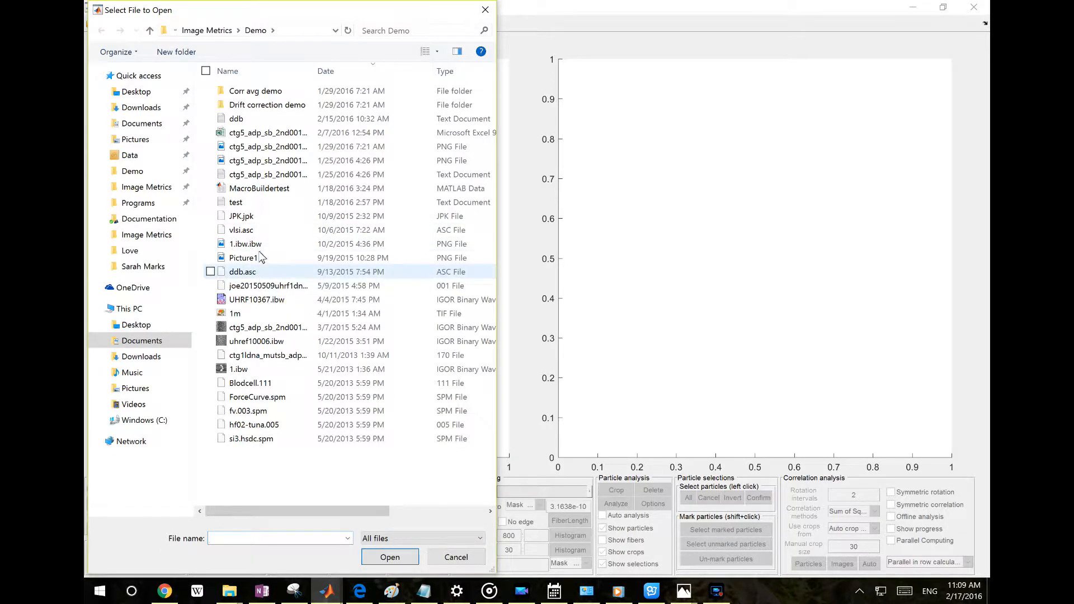
{"action": "double_click", "coordinate": [252, 119]}
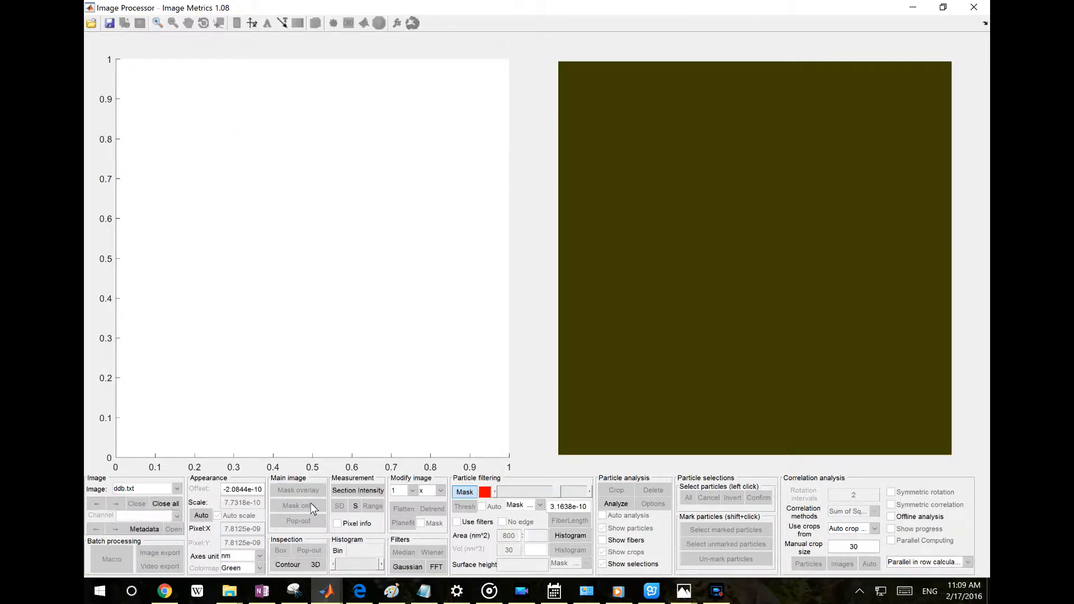
Step: Turn on automatic scaling for the image display and close all open images
{"action": "left_click", "coordinate": [218, 515]}
{"action": "left_click", "coordinate": [200, 516]}
{"action": "left_click", "coordinate": [217, 515]}
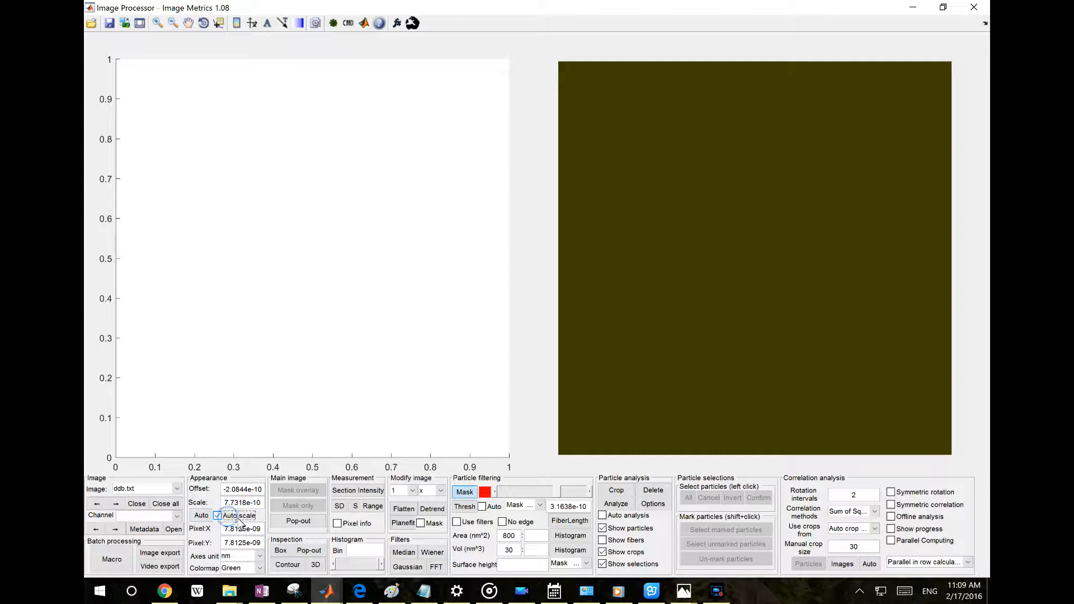
{"action": "left_click", "coordinate": [178, 504]}
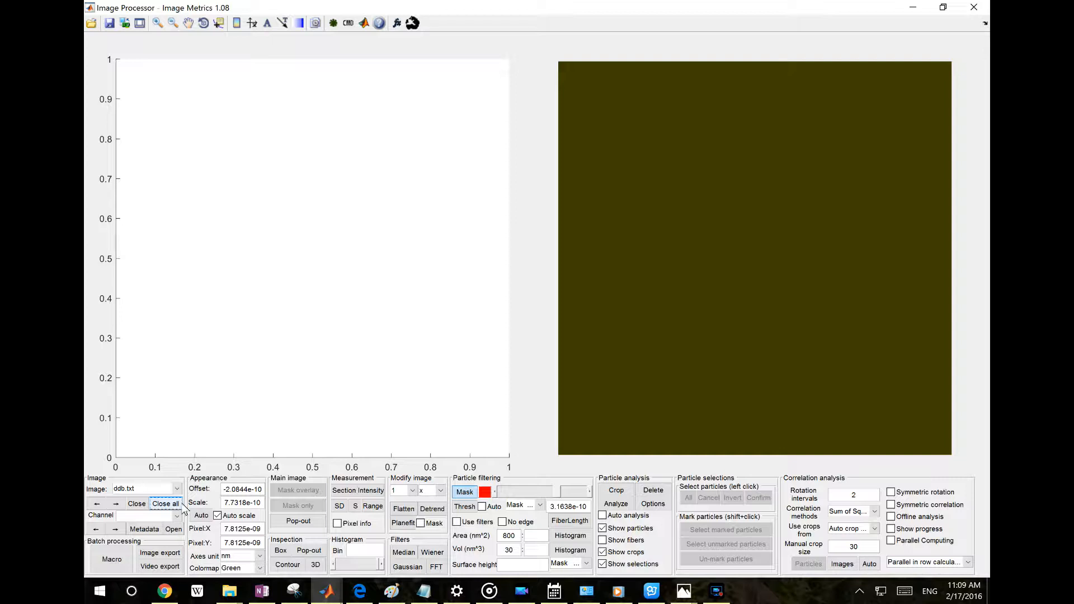
{"action": "left_click", "coordinate": [174, 489]}
{"action": "left_click", "coordinate": [171, 489]}
{"action": "left_click", "coordinate": [167, 504]}
{"action": "left_click", "coordinate": [149, 491]}
{"action": "left_click", "coordinate": [150, 490]}
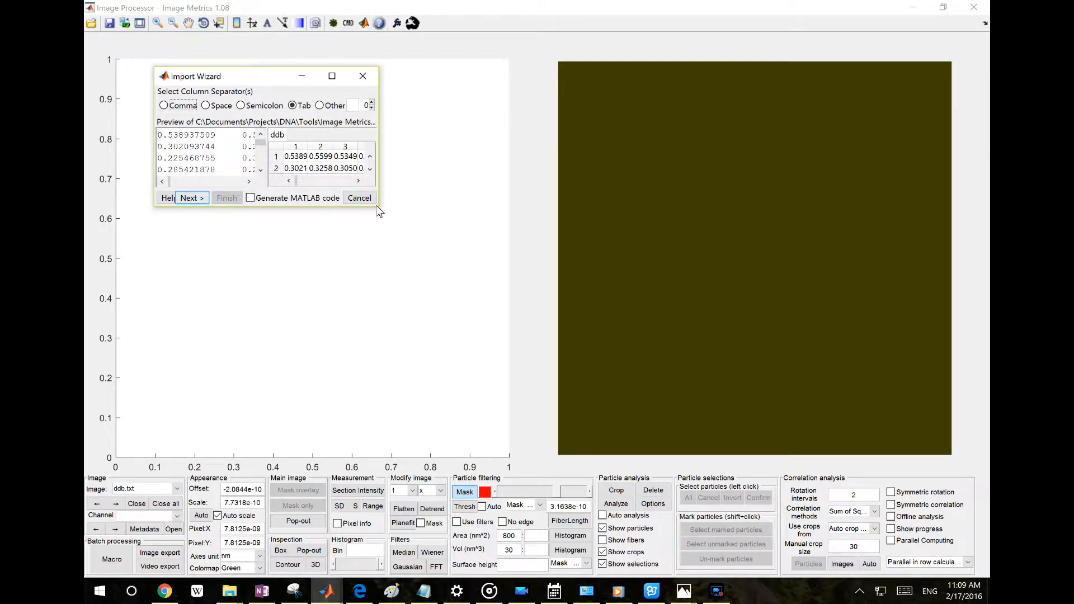
Step: Enlarge the Import Wizard and complete the tab-separated ddb.txt import, creating variables matching the preview
{"action": "left_click_drag", "start_coordinate": [379, 208], "coordinate": [535, 358]}
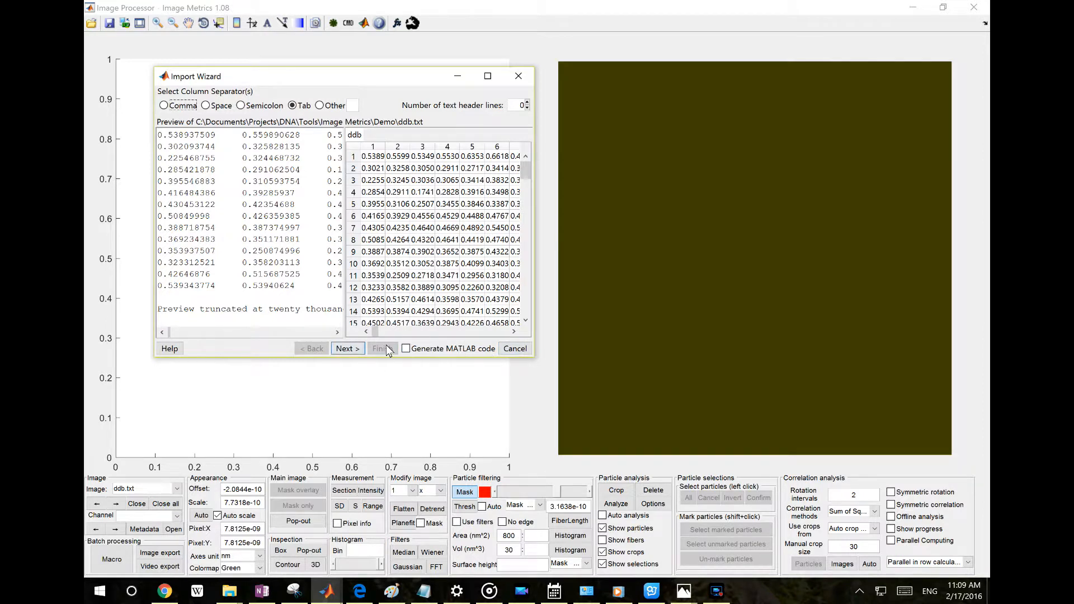
{"action": "left_click", "coordinate": [352, 349]}
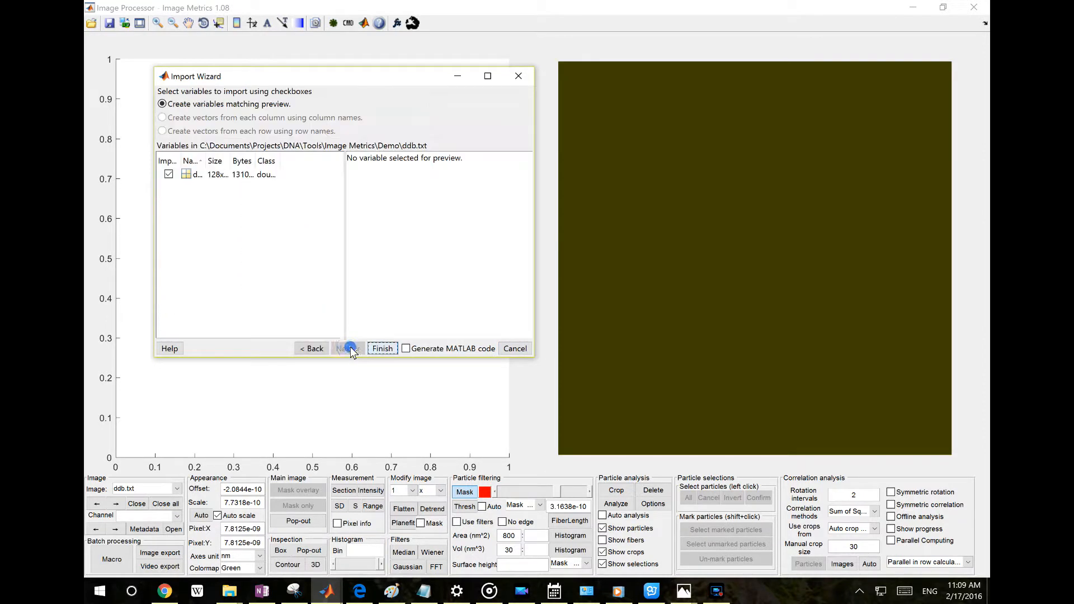
{"action": "left_click", "coordinate": [379, 349]}
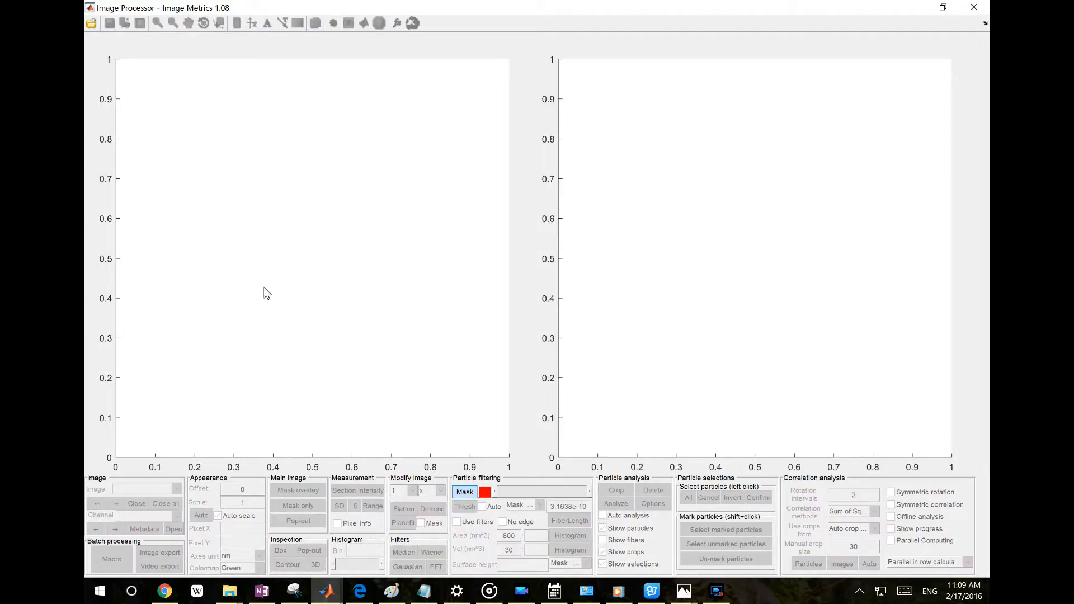
Step: Load the ddb text file from the Demo folder again and import it as tab-separated data
{"action": "left_click", "coordinate": [95, 25]}
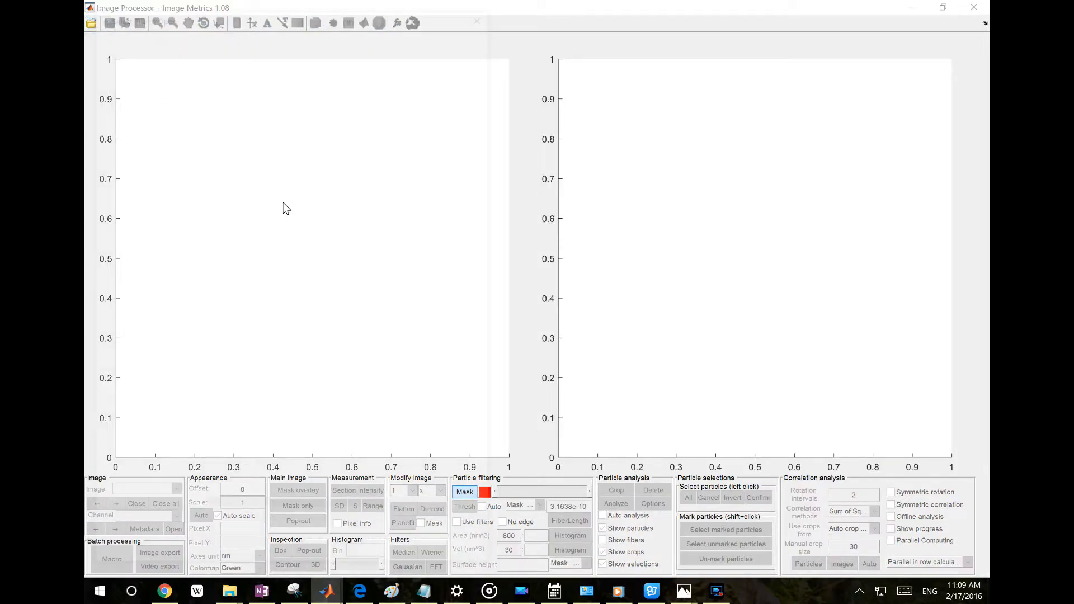
{"action": "double_click", "coordinate": [272, 121]}
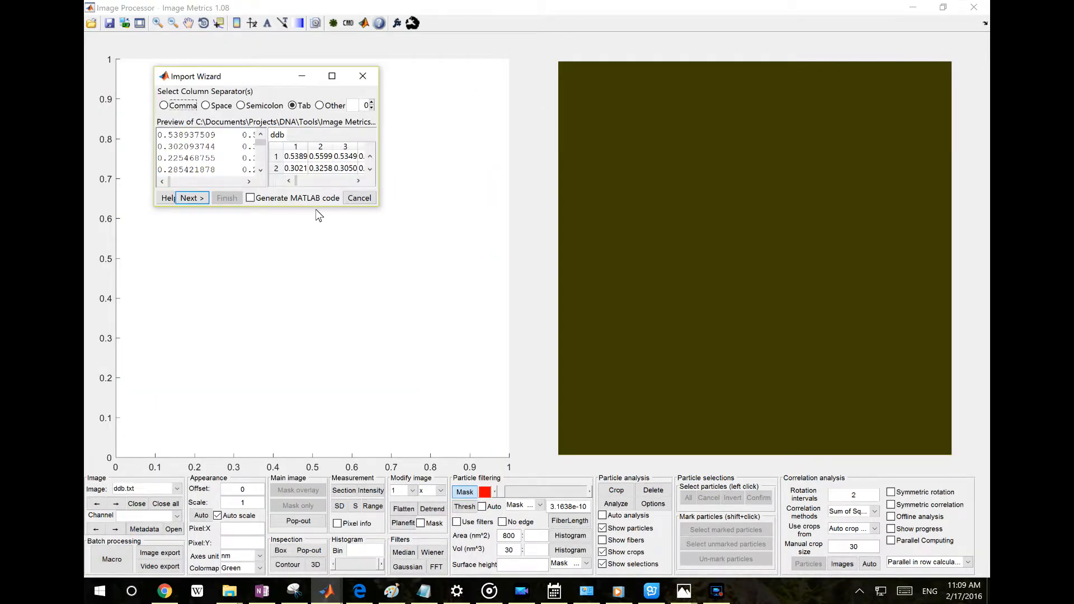
{"action": "left_click", "coordinate": [190, 199]}
{"action": "left_click", "coordinate": [227, 199]}
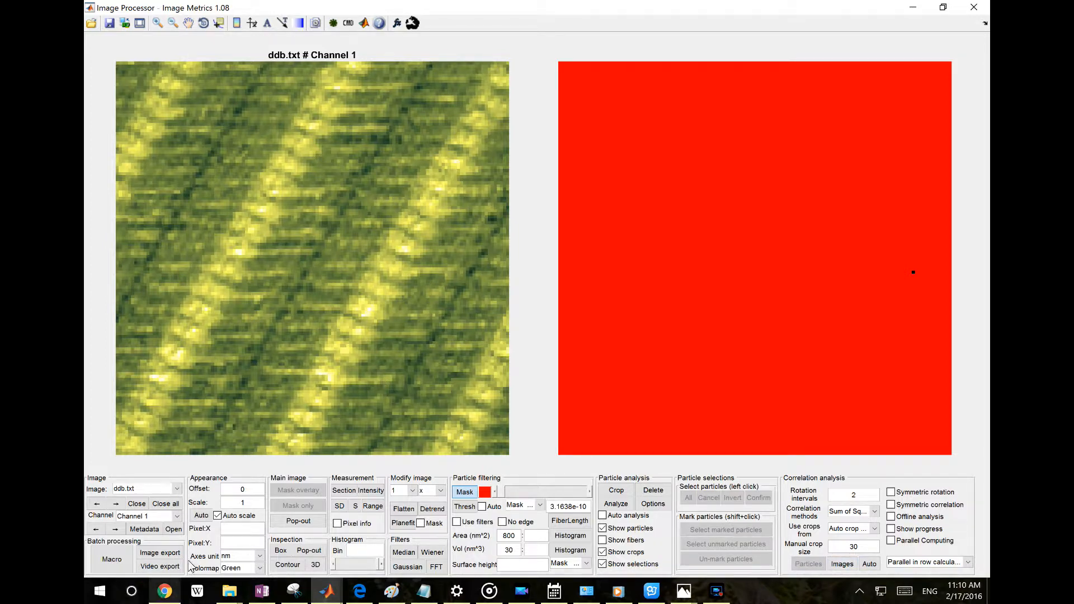
Step: Switch to a new maximized Google Chrome window and try to load asylumresearch.com
{"action": "mouse_move", "coordinate": [162, 597]}
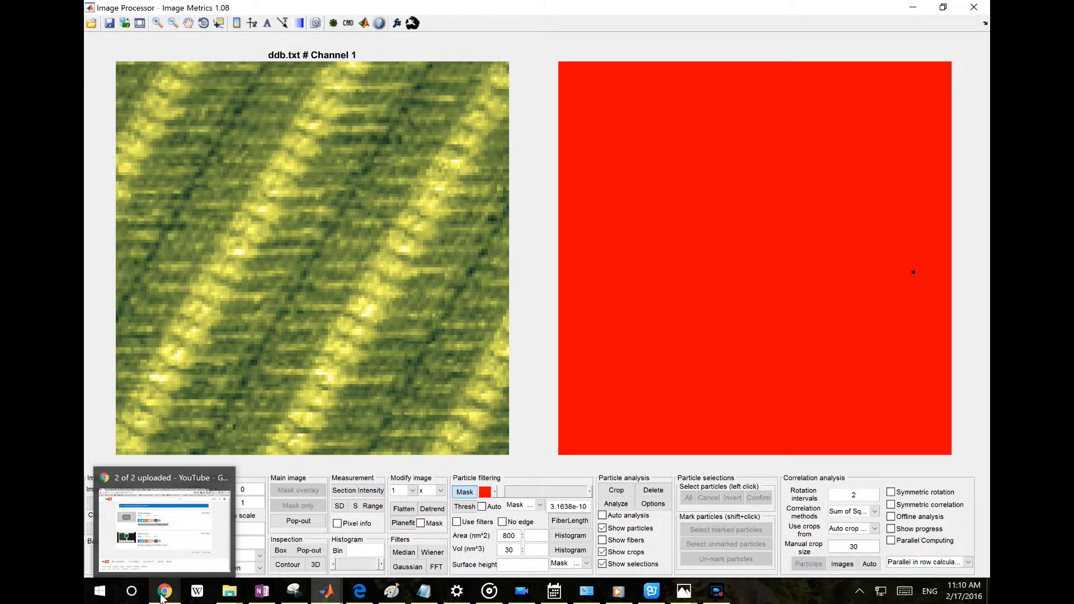
{"action": "left_click", "coordinate": [162, 596]}
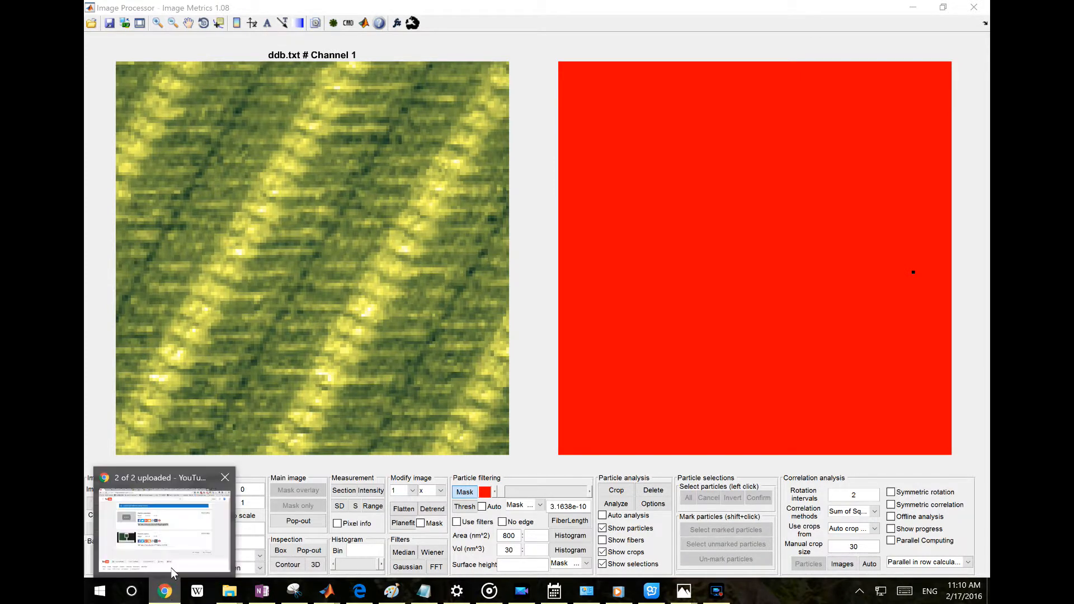
{"action": "right_click", "coordinate": [169, 593]}
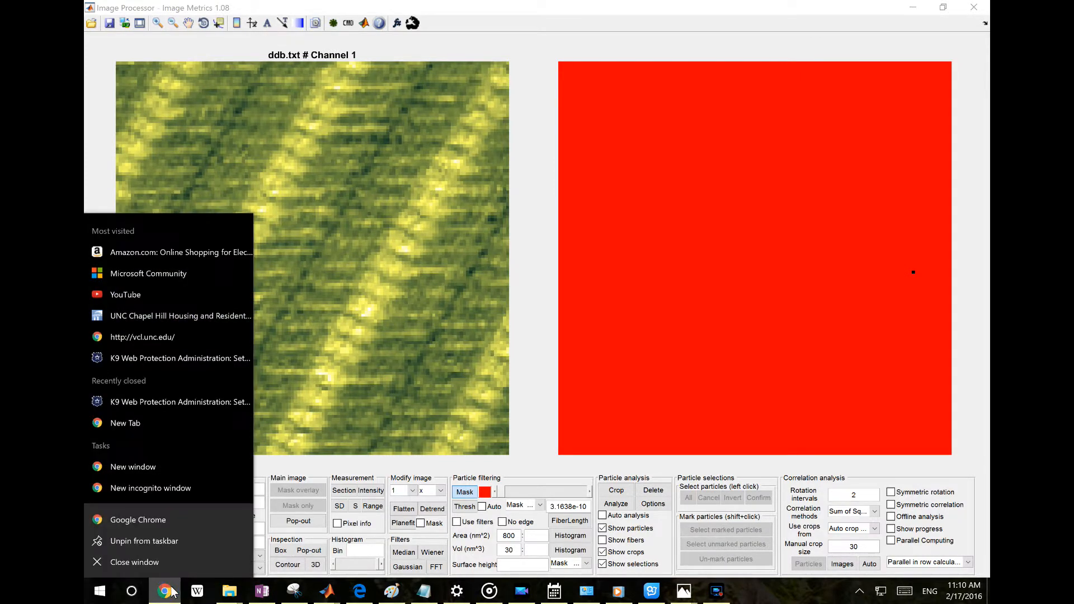
{"action": "left_click", "coordinate": [188, 523]}
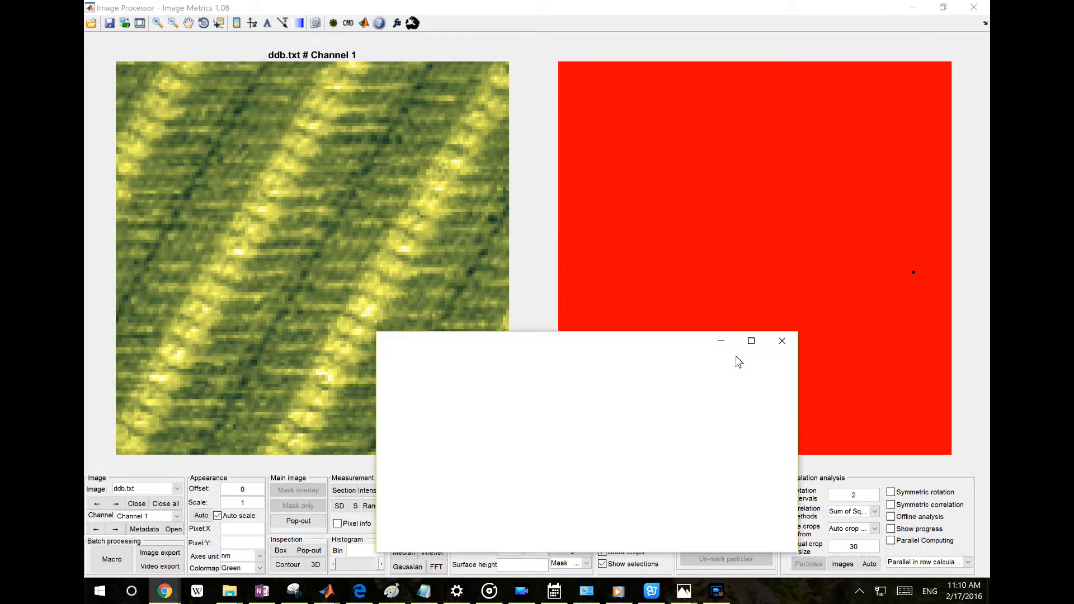
{"action": "left_click", "coordinate": [749, 342]}
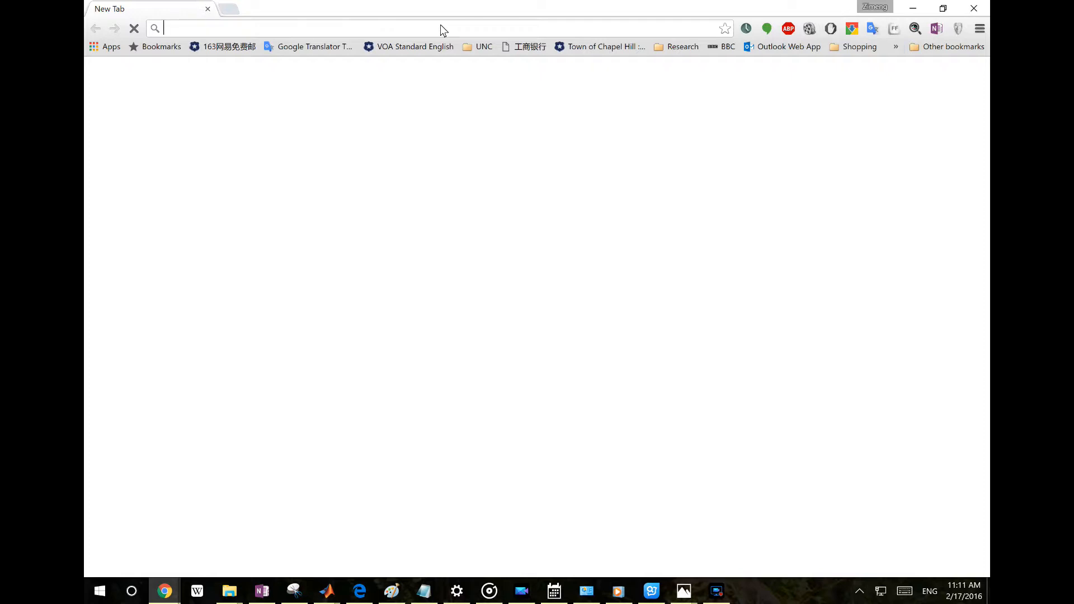
{"action": "type", "text": "asylumresearch.com"}
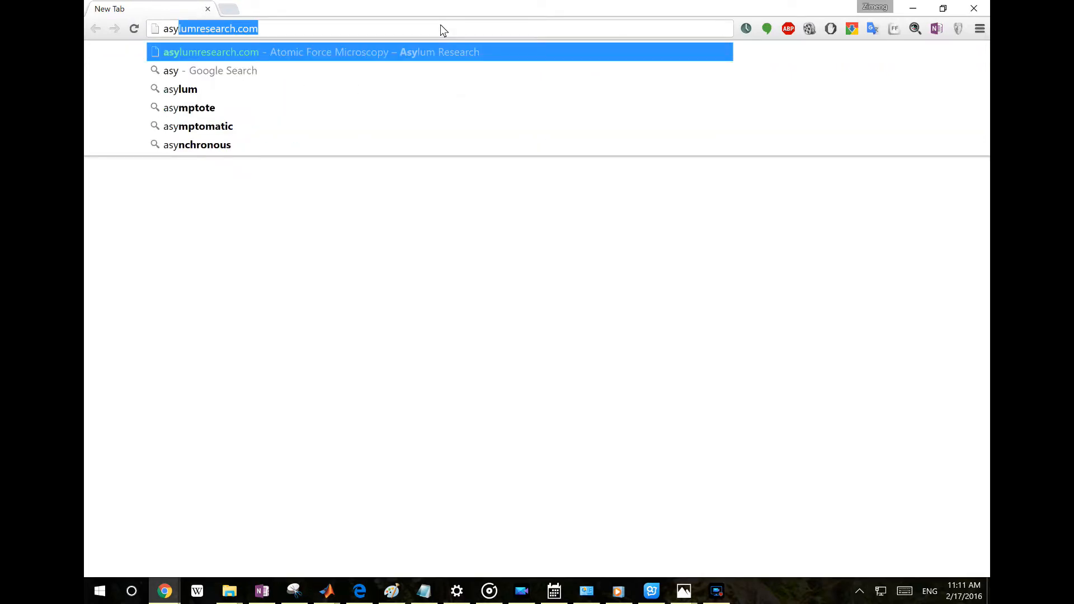
{"action": "key", "text": "Return"}
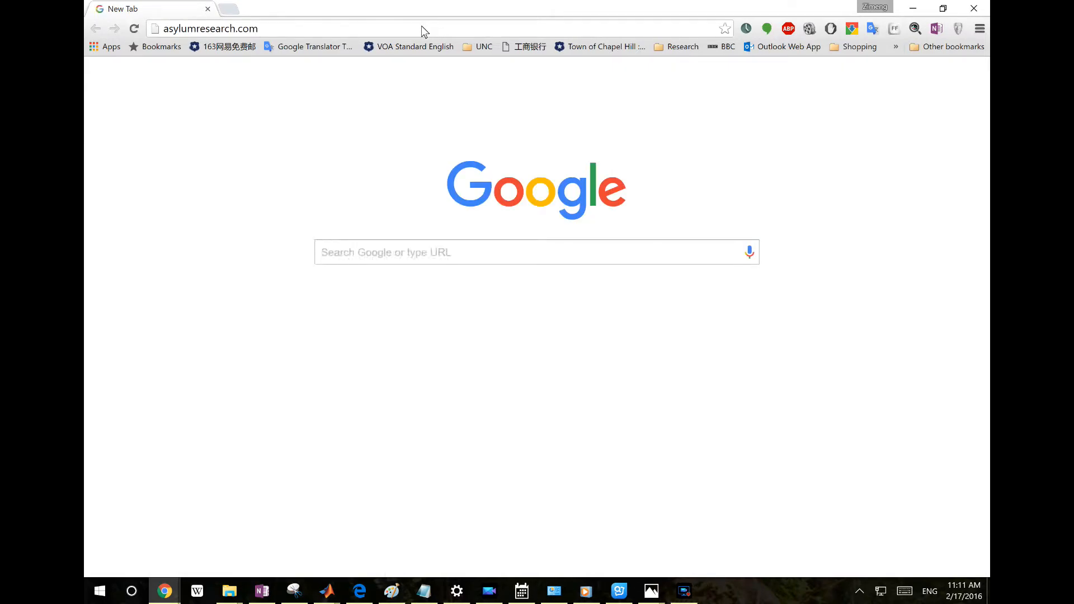
{"action": "left_click", "coordinate": [421, 26]}
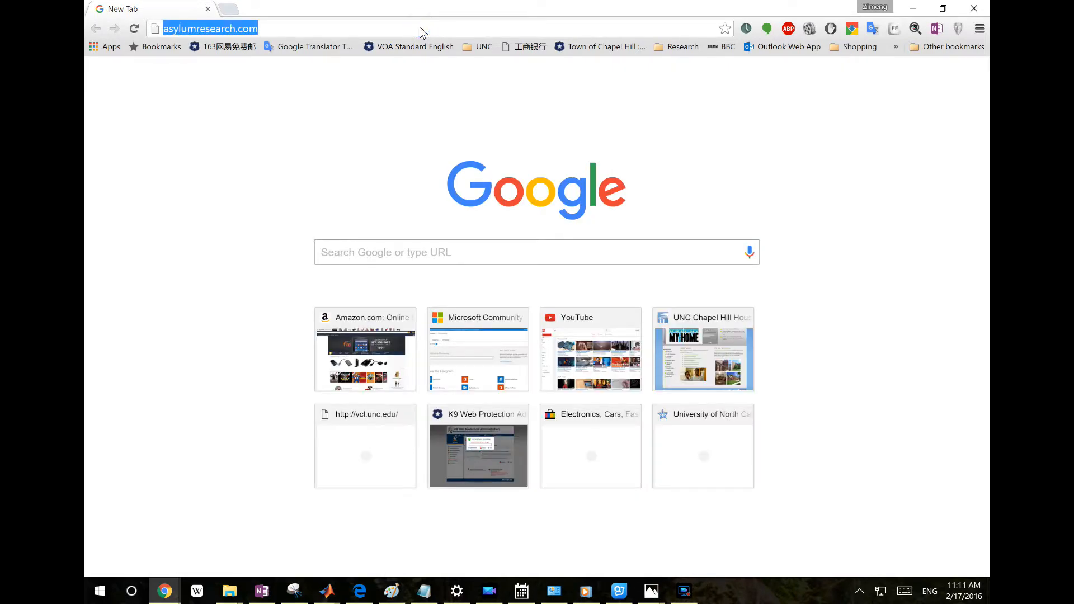
{"action": "key", "text": "Return"}
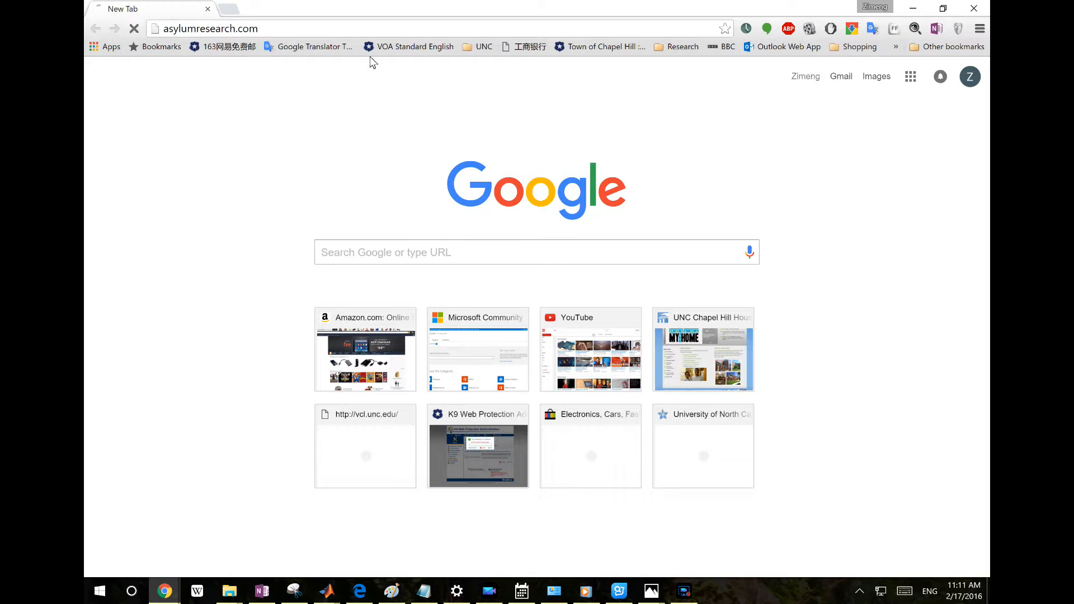
{"action": "left_click", "coordinate": [357, 26]}
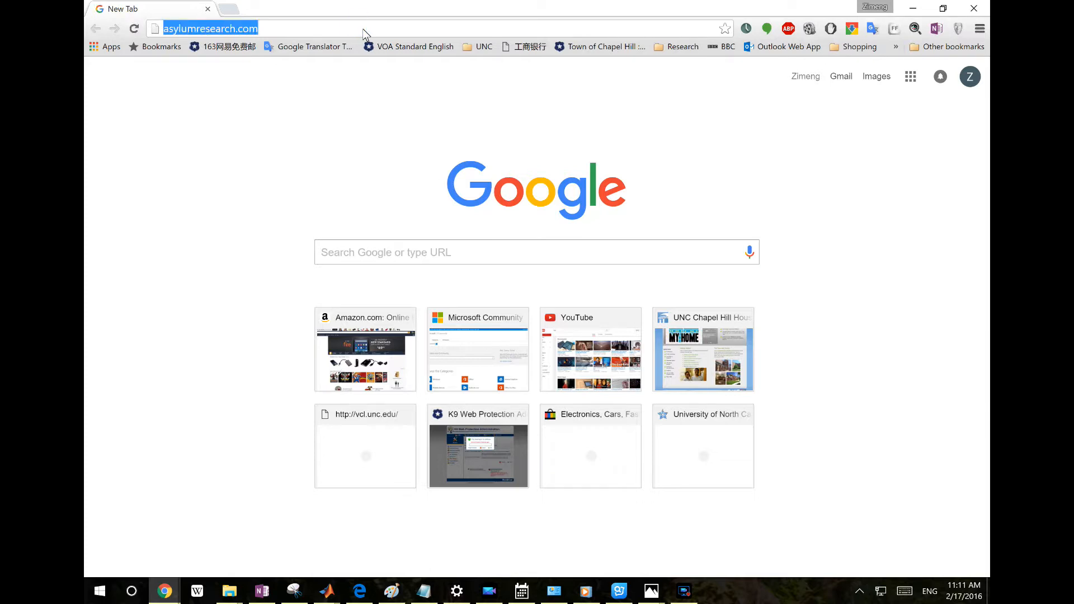
{"action": "key", "text": "Return"}
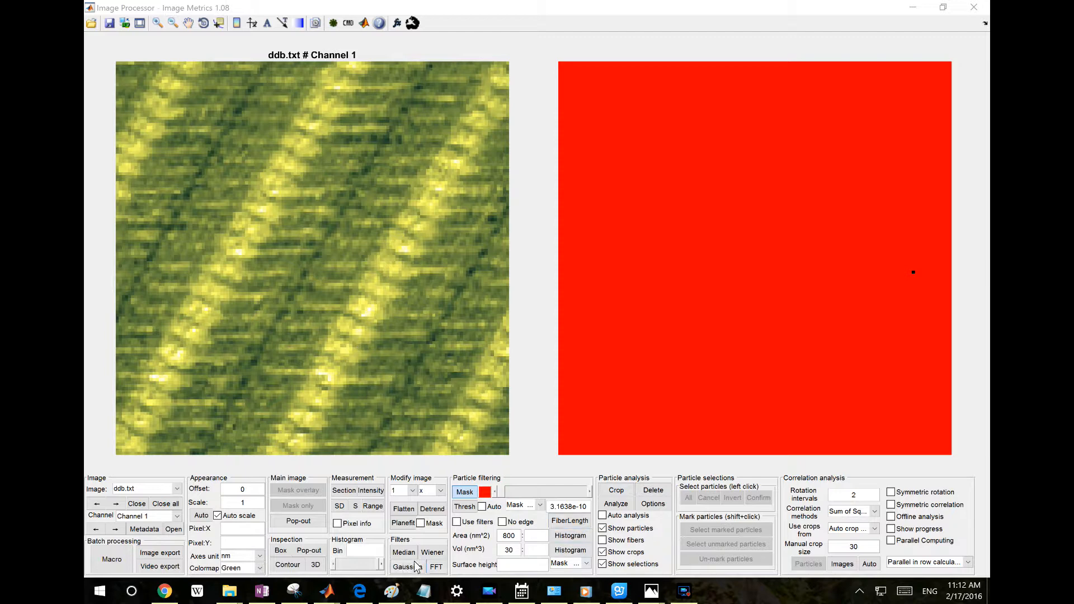
Step: Run FFT filtering on ddb.txt, examine the maximized figure of original, FFT, inverse and difference images, and close it
{"action": "left_click", "coordinate": [436, 566]}
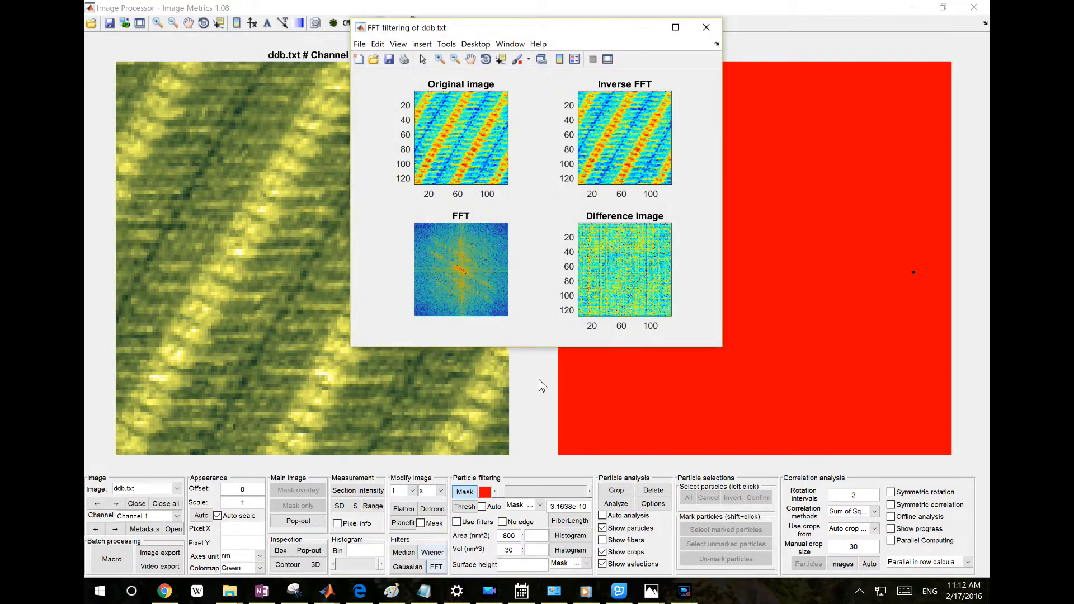
{"action": "left_click", "coordinate": [668, 32]}
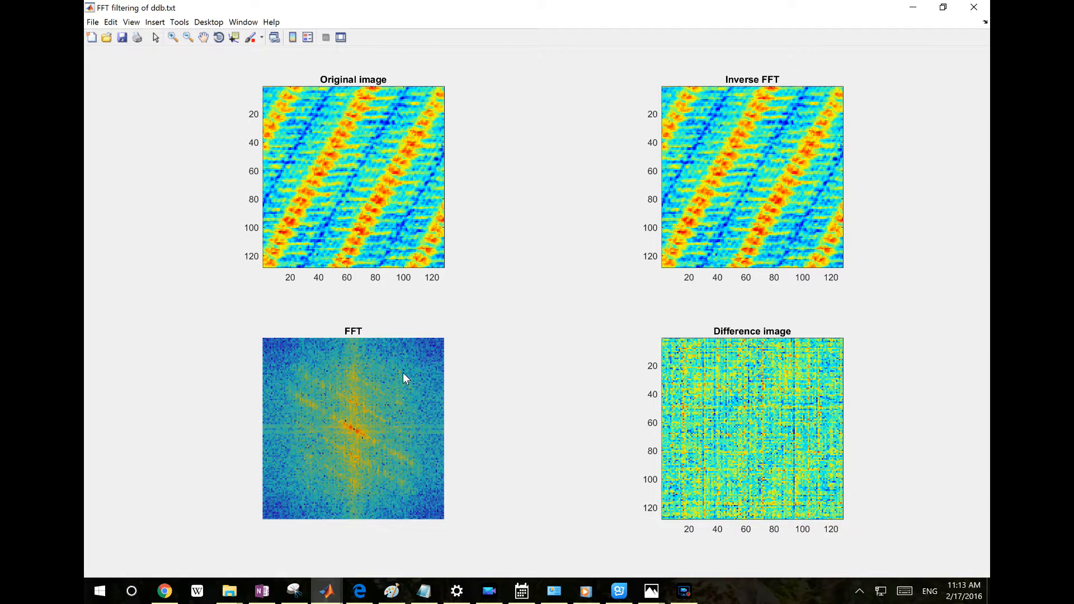
{"action": "left_click", "coordinate": [974, 7]}
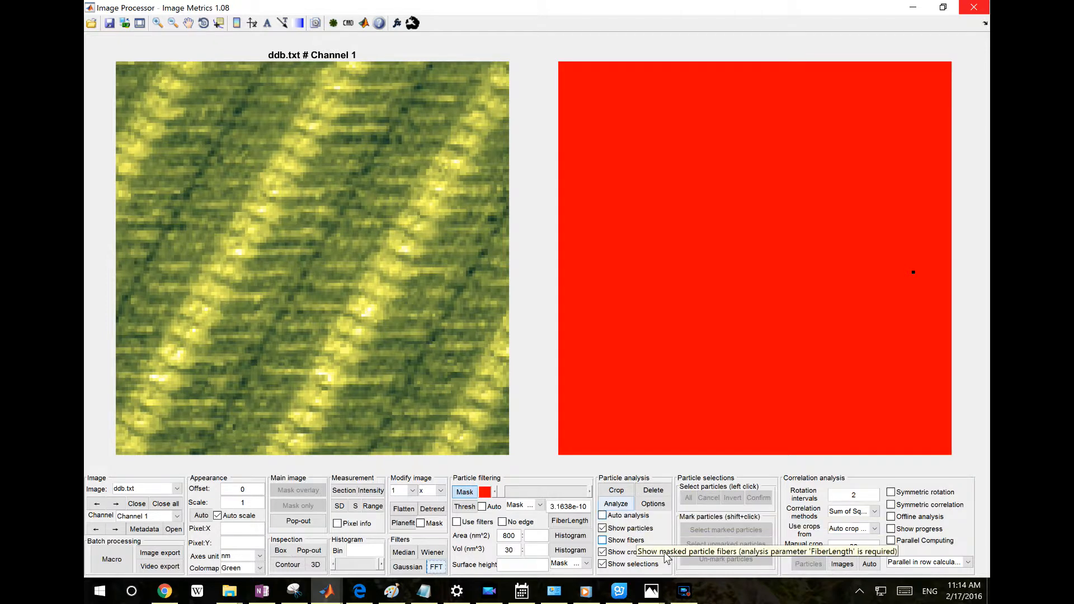
Step: Start an image correlation analysis on Channel 1 of ddb.txt with a correlation threshold level of 0.7
{"action": "left_click", "coordinate": [842, 564]}
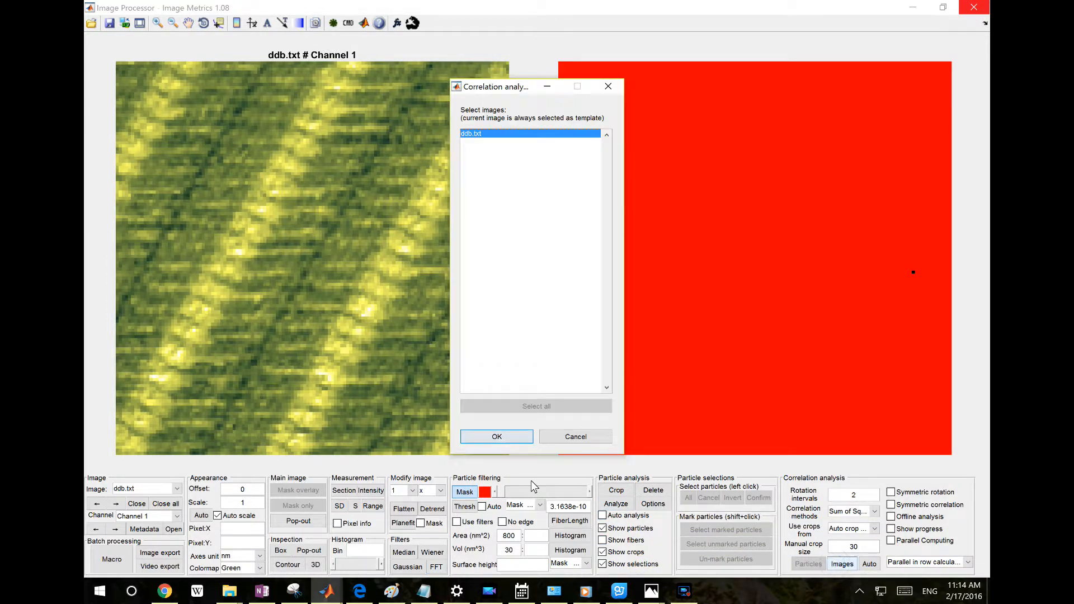
{"action": "left_click", "coordinate": [497, 437]}
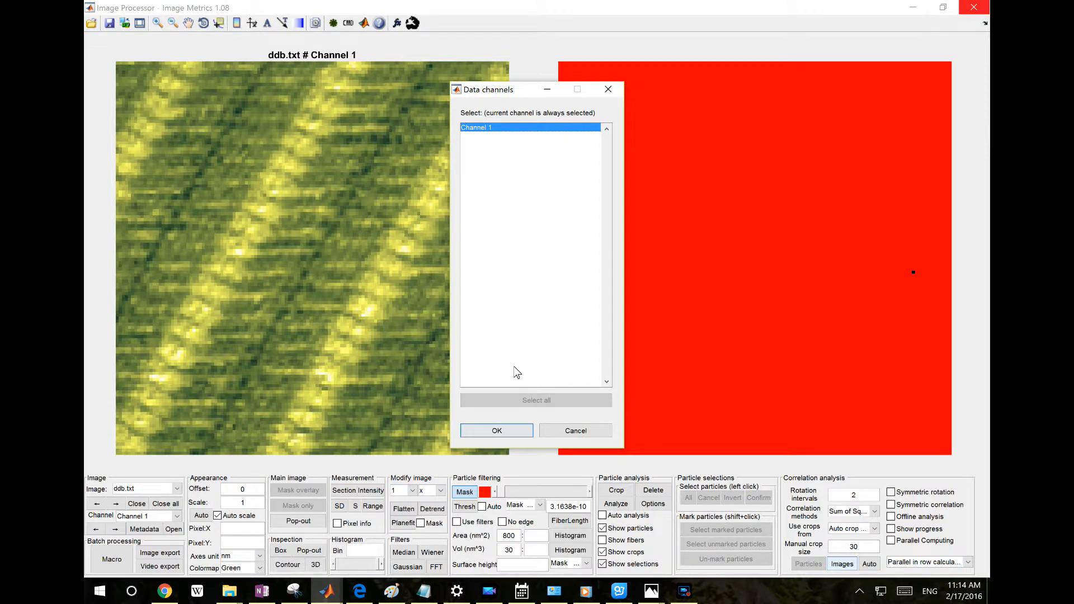
{"action": "left_click", "coordinate": [506, 431]}
{"action": "left_click", "coordinate": [492, 248]}
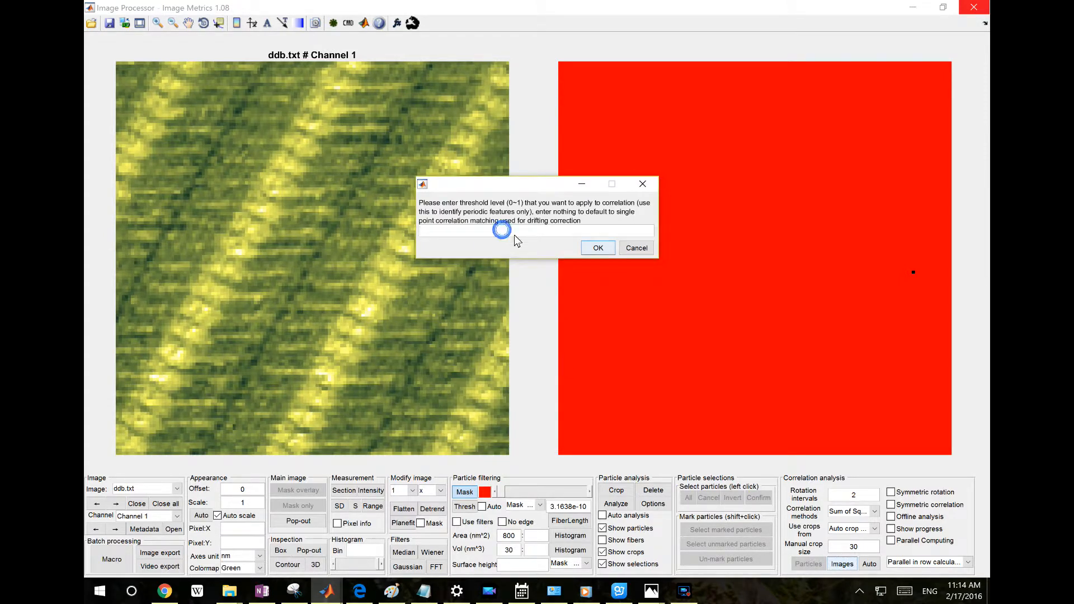
{"action": "type", "text": "0.7"}
{"action": "left_click_drag", "start_coordinate": [531, 181], "coordinate": [622, 206]}
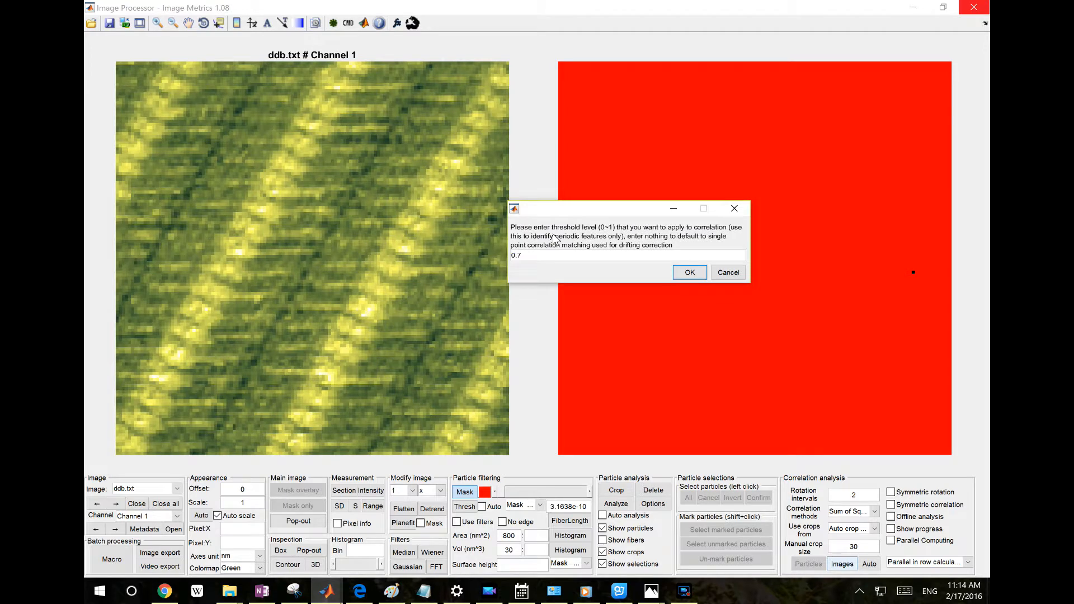
{"action": "double_click", "coordinate": [565, 257]}
{"action": "left_click", "coordinate": [566, 257]}
{"action": "left_click_drag", "start_coordinate": [590, 204], "coordinate": [563, 203]}
{"action": "double_click", "coordinate": [522, 256]}
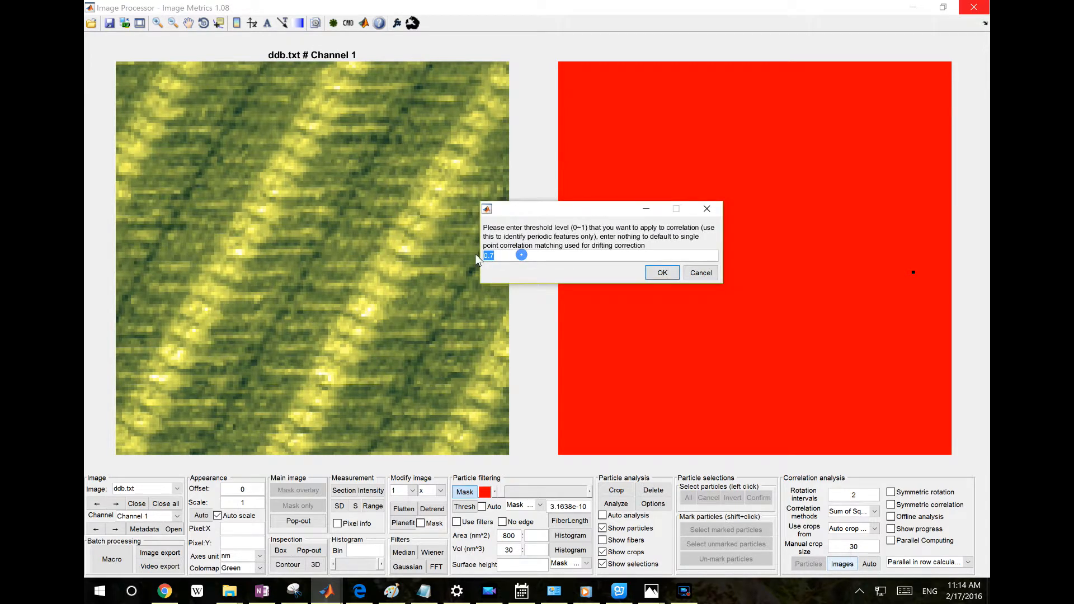
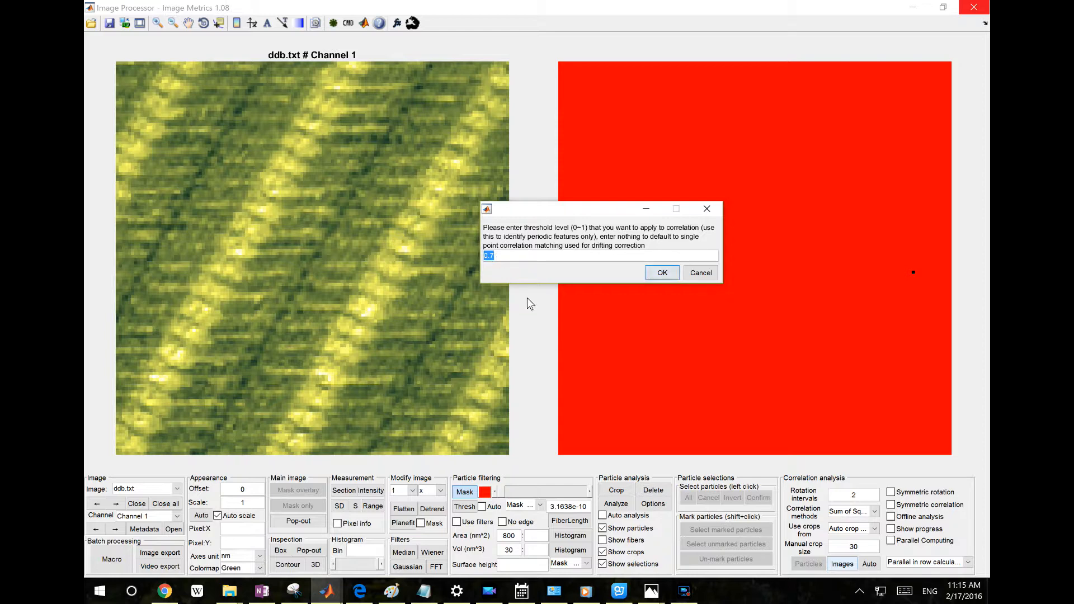
{"action": "left_click", "coordinate": [663, 273]}
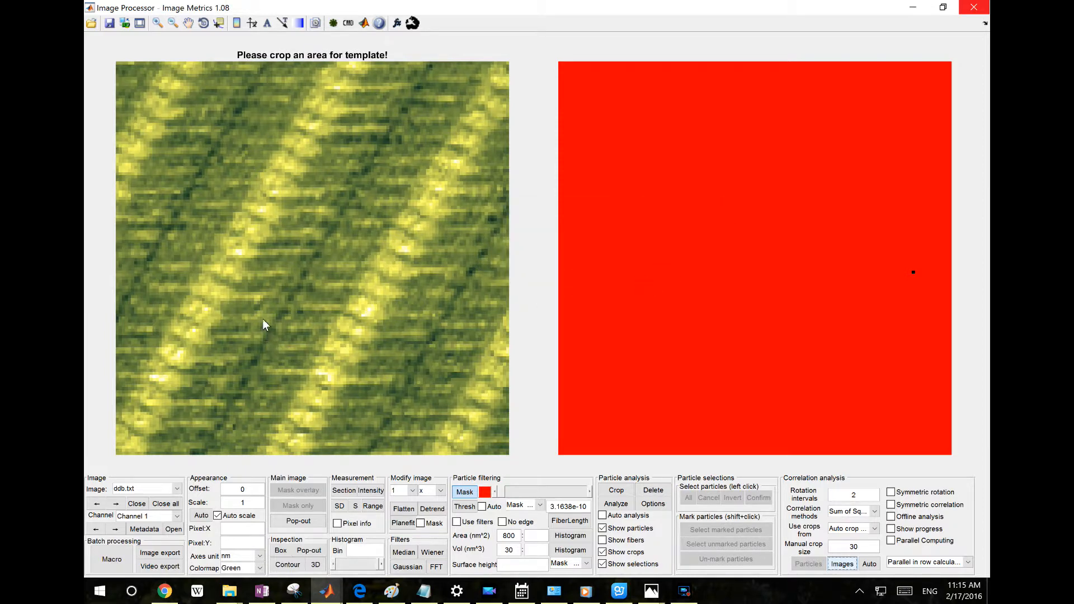
Step: Crop a wide rectangular template across the long bright stripe just below the image's mid-height and run the correlation averaging
{"action": "left_click_drag", "start_coordinate": [278, 290], "coordinate": [436, 346]}
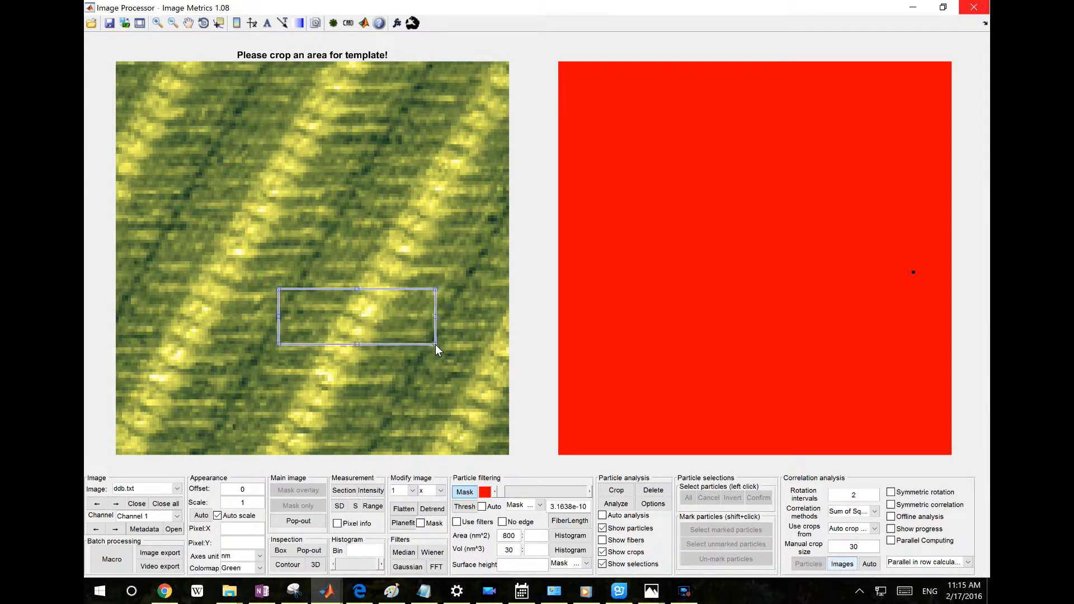
{"action": "double_click", "coordinate": [372, 312]}
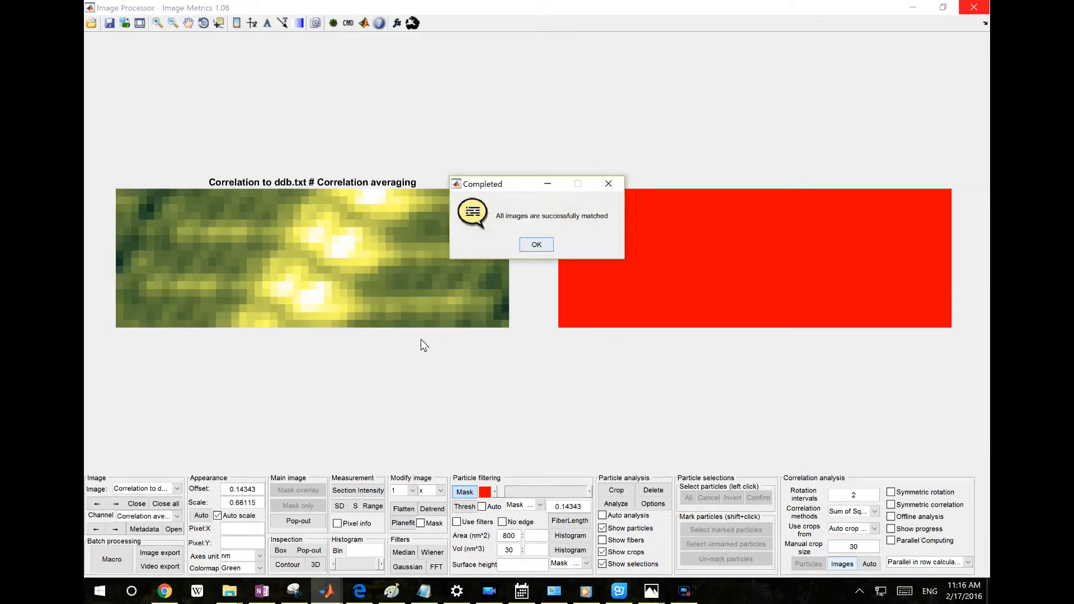
{"action": "left_click", "coordinate": [537, 245]}
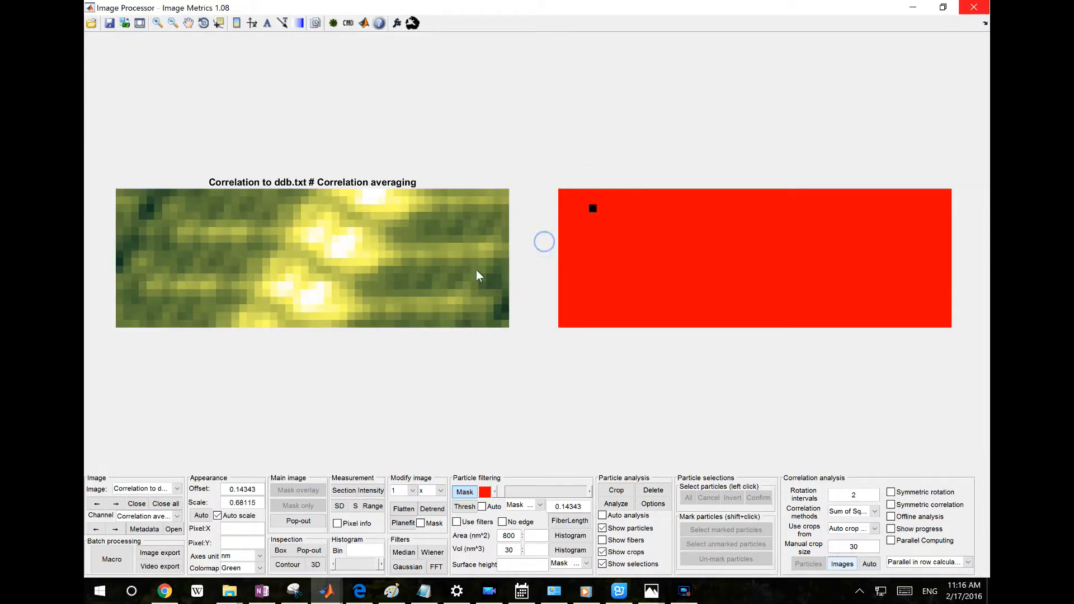
Step: Check the channels of the correlation average and display the correlation maps image for ddb.txt
{"action": "left_click", "coordinate": [154, 517]}
{"action": "left_click", "coordinate": [154, 517]}
{"action": "left_click", "coordinate": [154, 518]}
{"action": "left_click", "coordinate": [155, 518]}
{"action": "left_click", "coordinate": [159, 489]}
{"action": "left_click", "coordinate": [164, 510]}
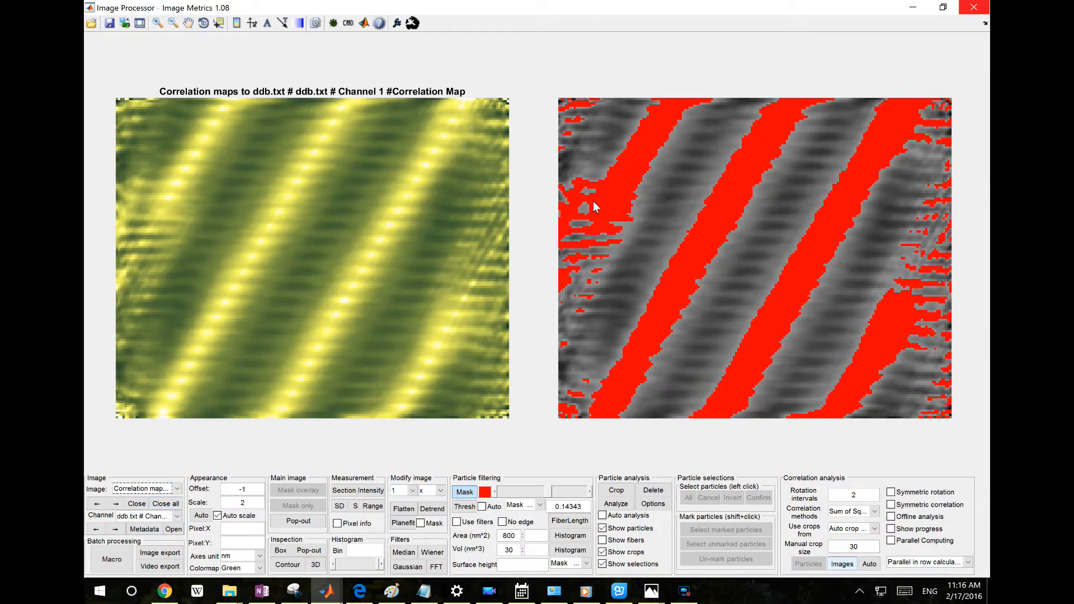
Step: Set the particle mask threshold of the correlation map to 0.7
{"action": "double_click", "coordinate": [579, 507]}
{"action": "type", "text": "0.7"}
{"action": "key", "text": "Return"}
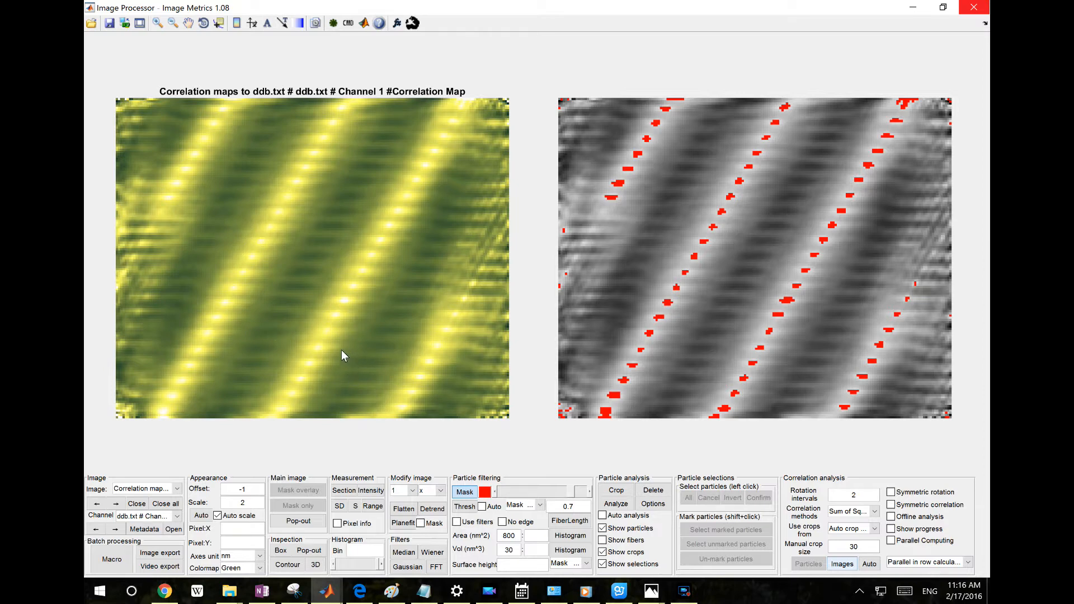
Step: Switch to the ddb.txt correlation average image and step through its individual particle crops from Particle 1 to Particle 14
{"action": "left_click", "coordinate": [172, 487]}
{"action": "left_click", "coordinate": [166, 519]}
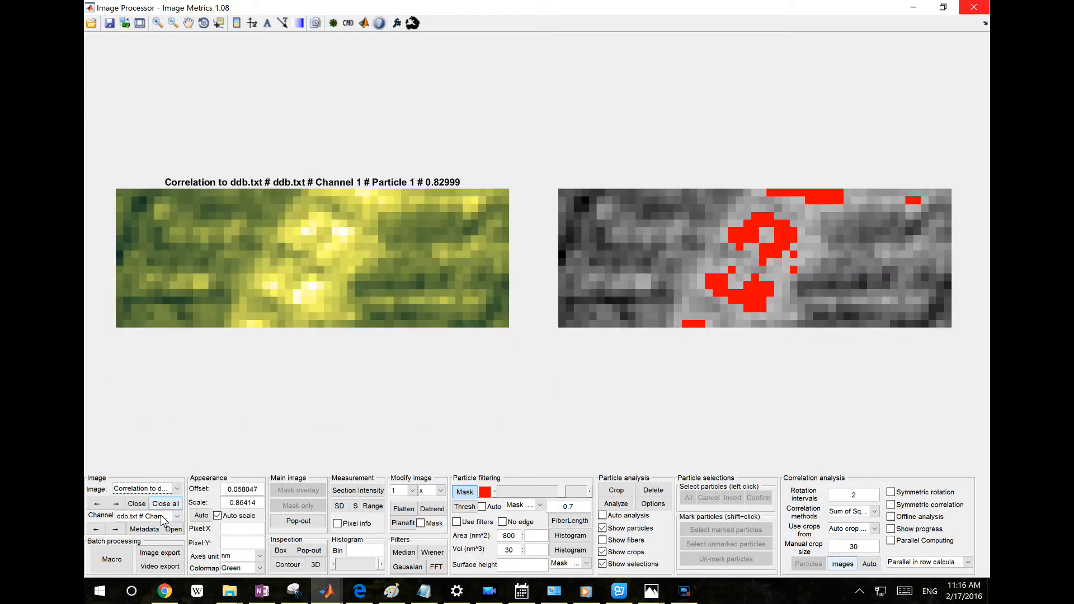
{"action": "left_click", "coordinate": [168, 516]}
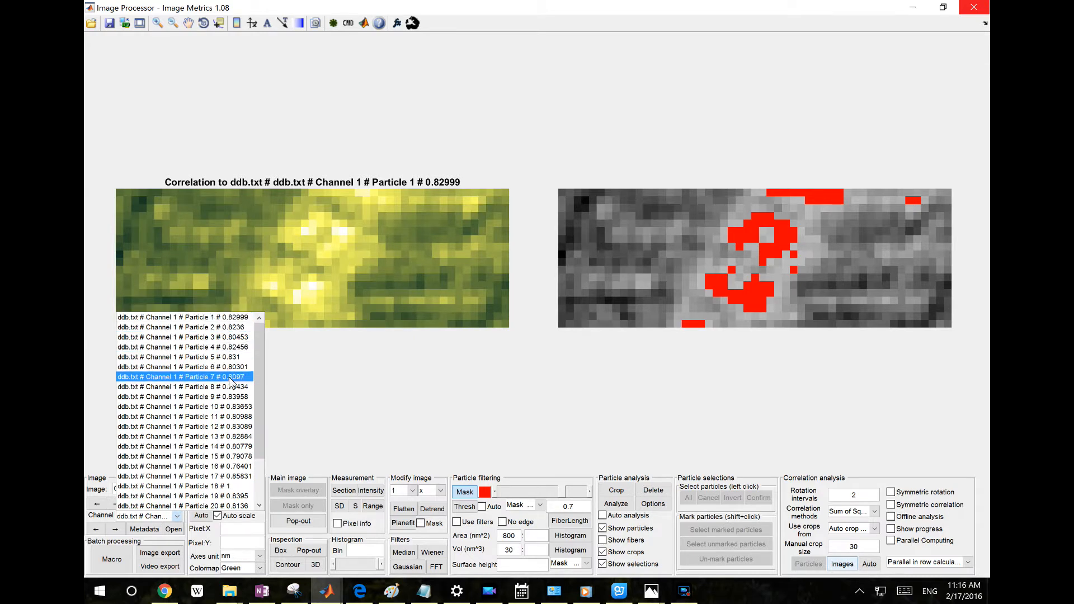
{"action": "left_click", "coordinate": [269, 447]}
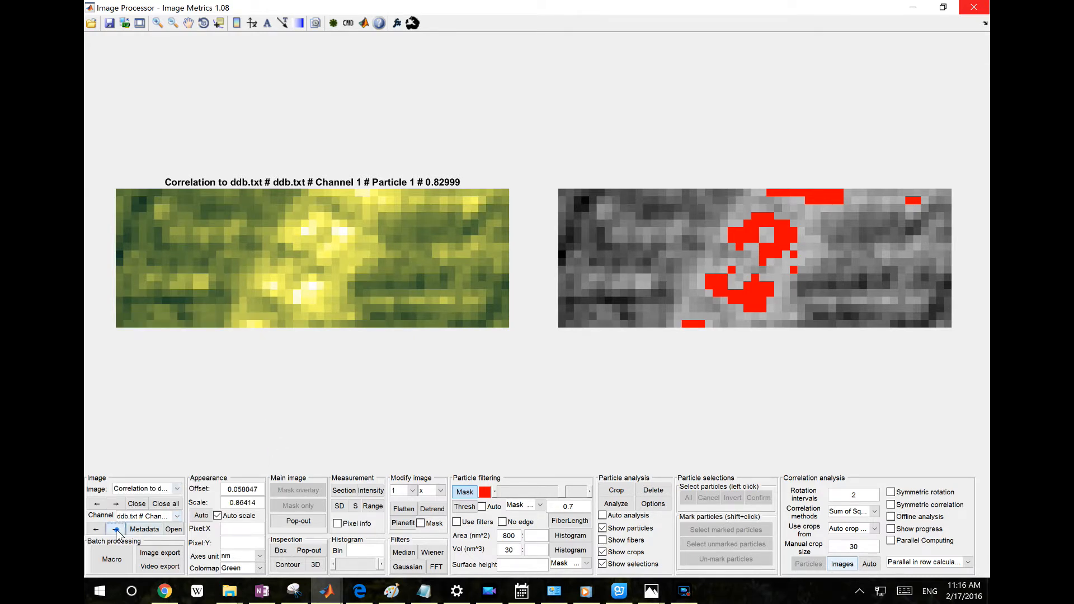
{"action": "left_click", "coordinate": [116, 530]}
{"action": "left_click", "coordinate": [116, 530]}
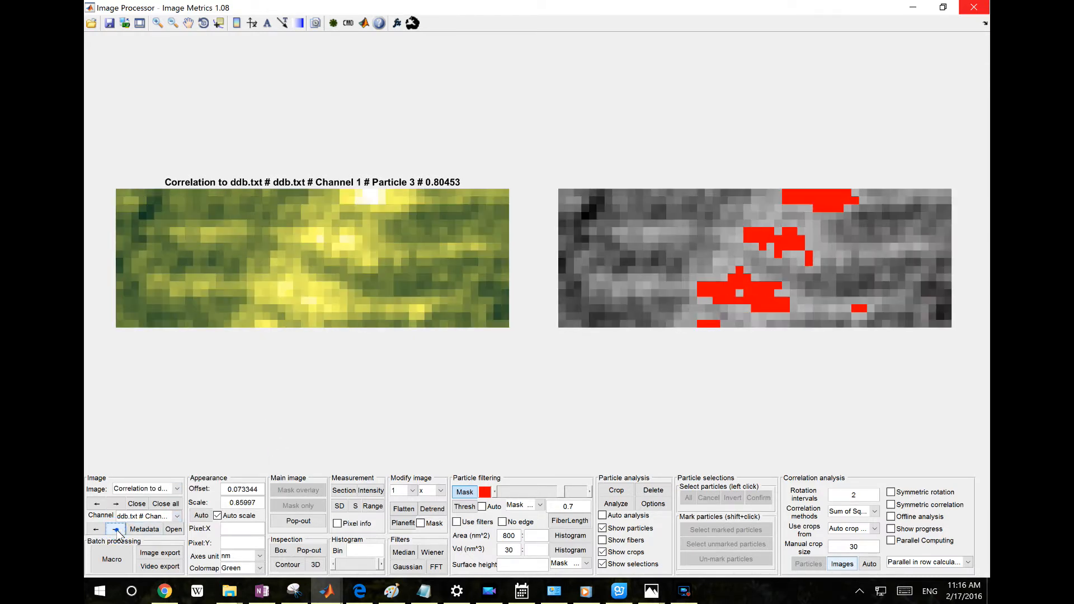
{"action": "left_click", "coordinate": [116, 530]}
{"action": "left_click", "coordinate": [116, 530]}
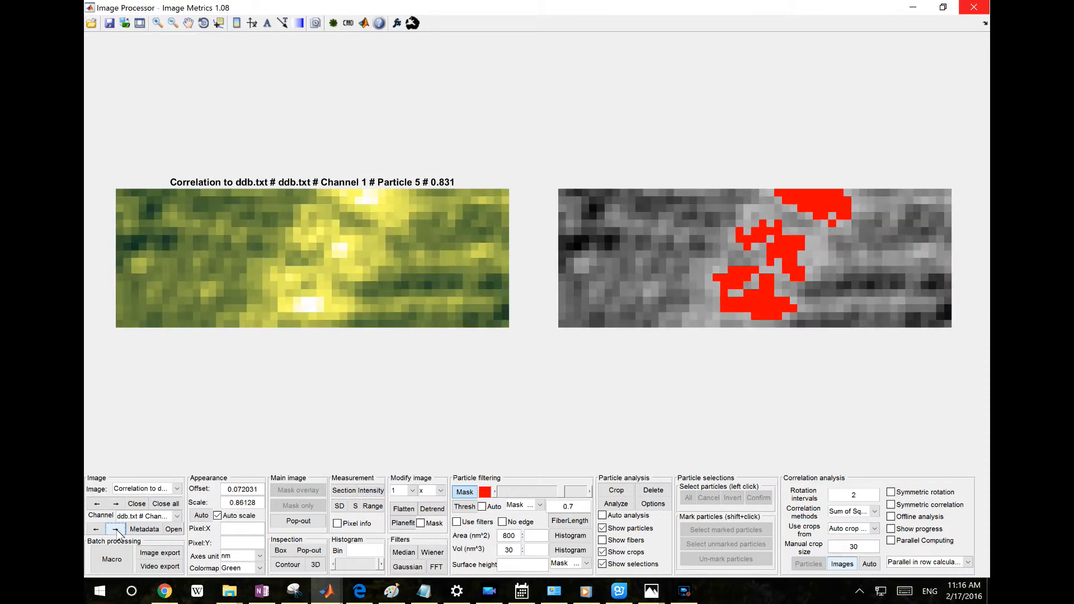
{"action": "left_click", "coordinate": [116, 530]}
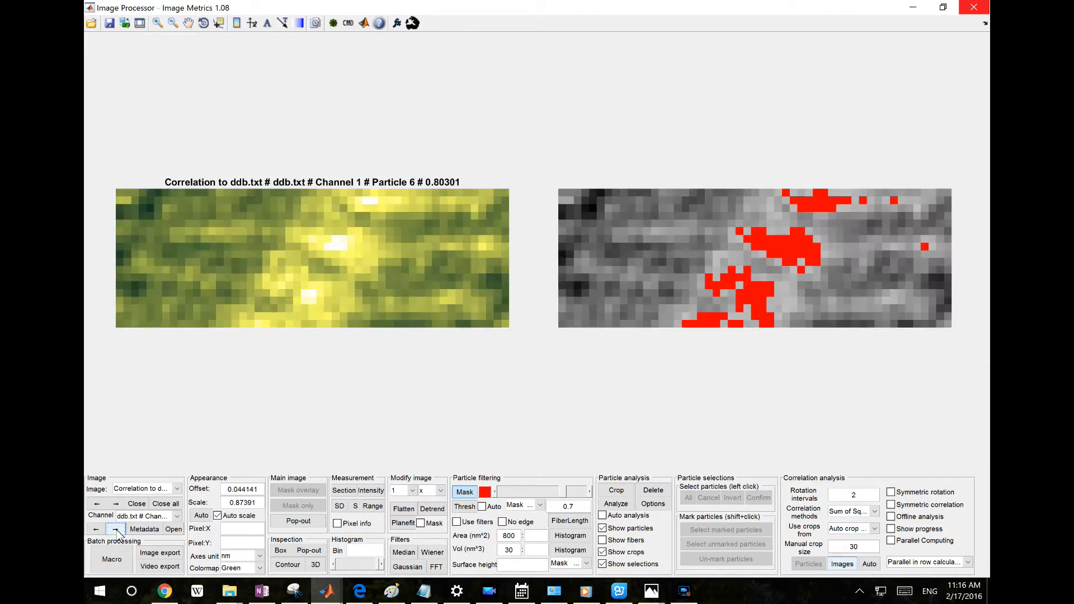
{"action": "left_click", "coordinate": [116, 530]}
{"action": "left_click", "coordinate": [116, 530]}
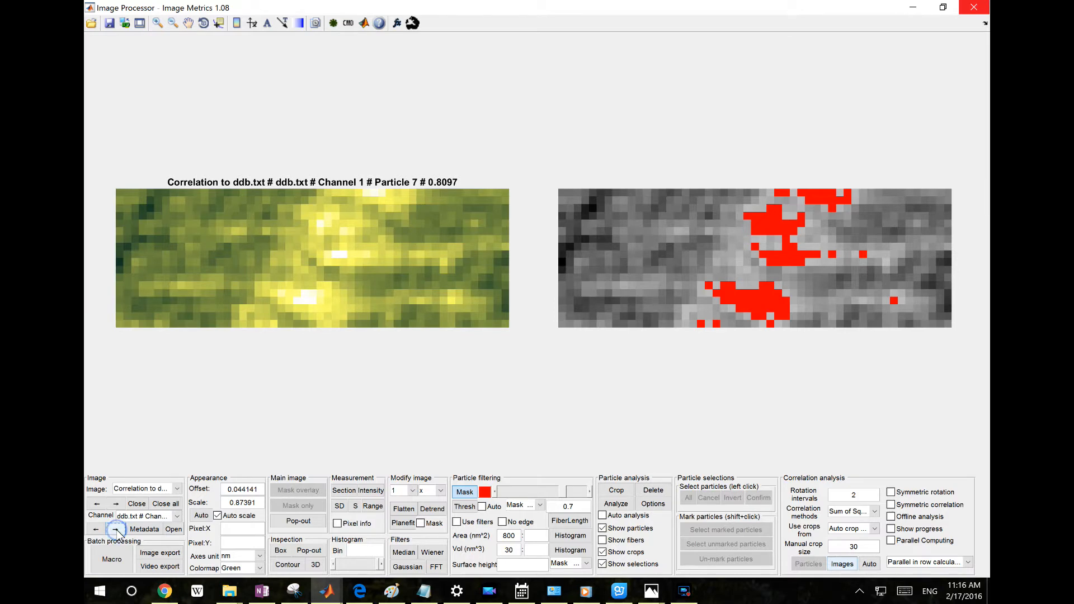
{"action": "left_click", "coordinate": [115, 530]}
{"action": "left_click", "coordinate": [117, 530]}
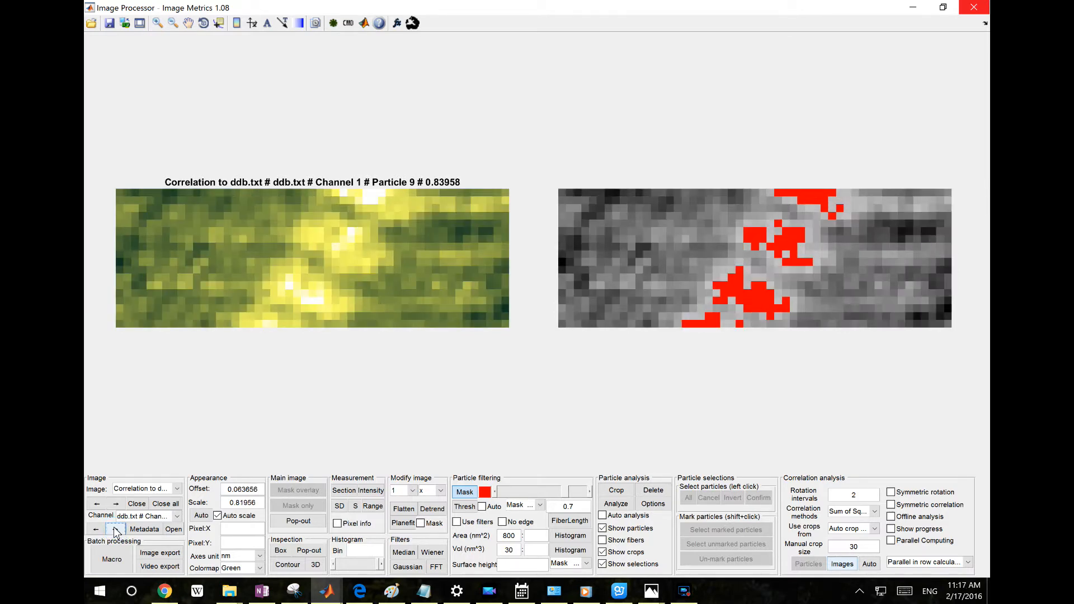
{"action": "left_click", "coordinate": [116, 530]}
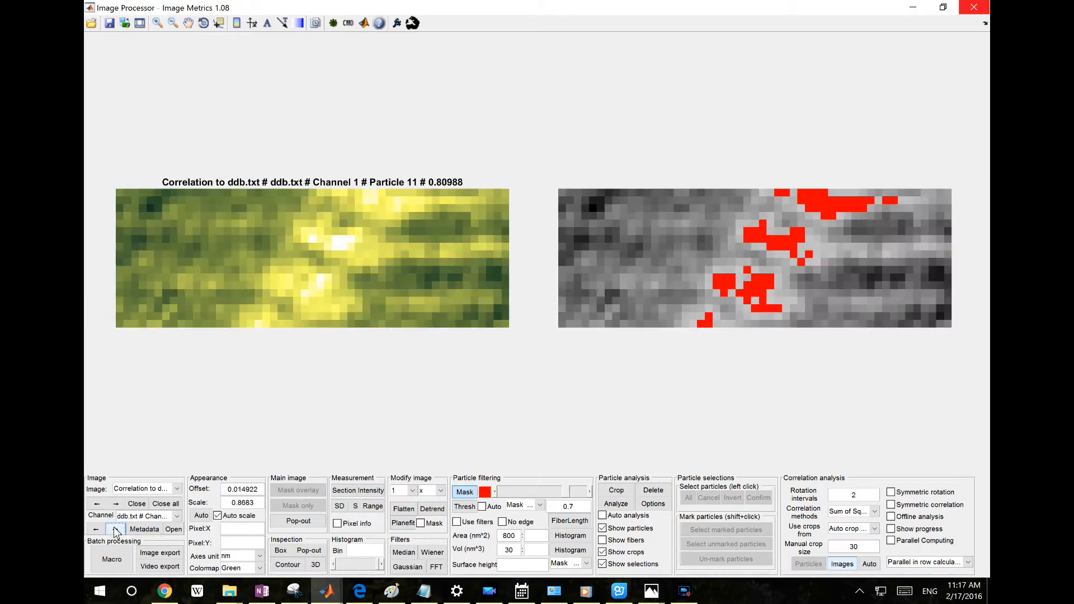
{"action": "left_click", "coordinate": [115, 529]}
{"action": "left_click", "coordinate": [115, 530]}
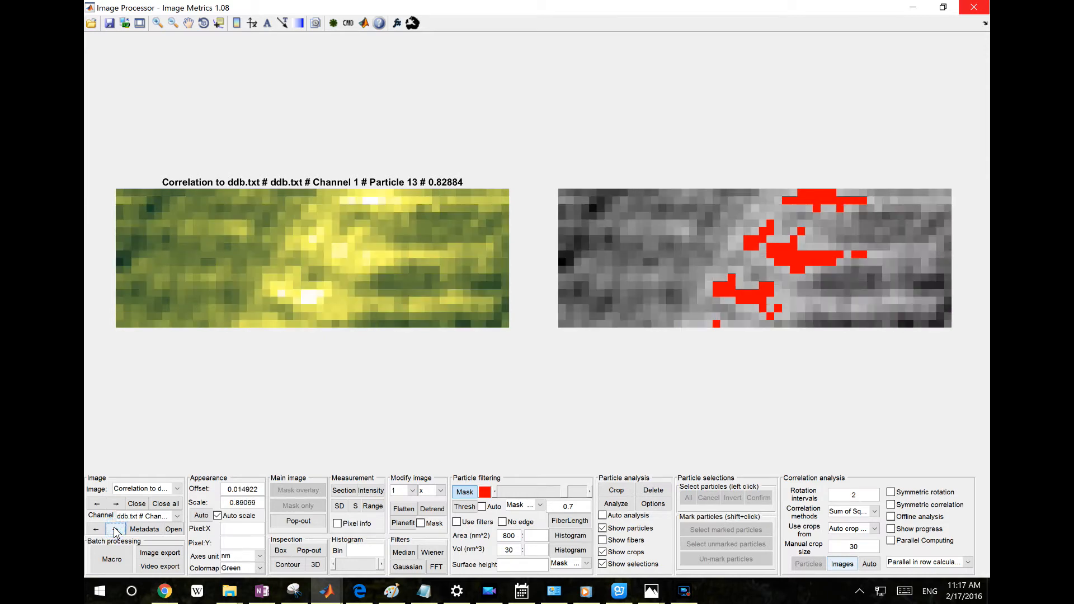
{"action": "left_click", "coordinate": [116, 530]}
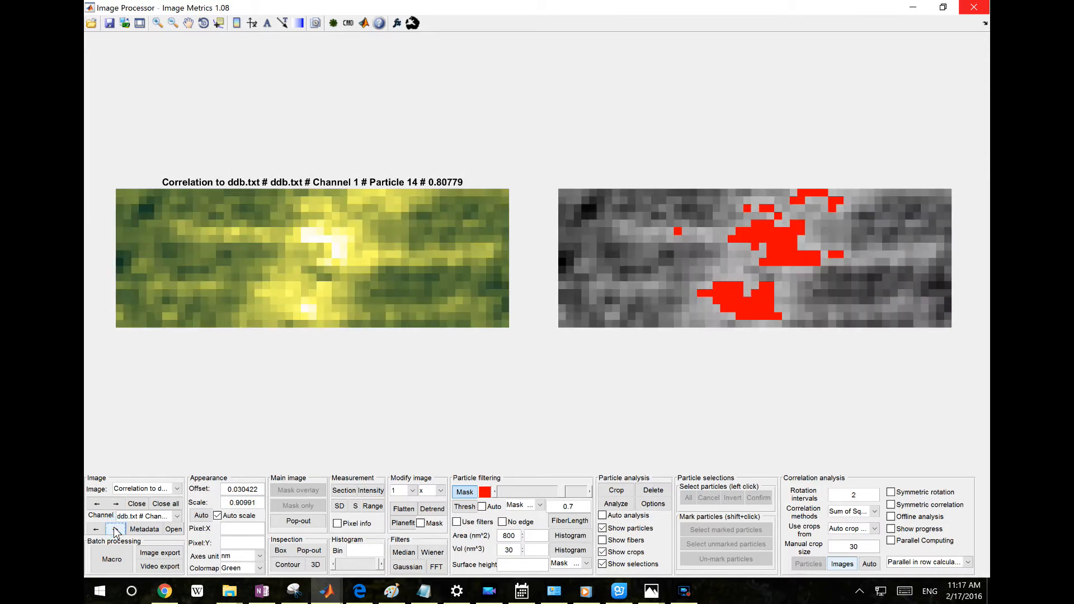
Step: View the Standard deviation channel of the ddb.txt correlation result, followed by its Correlation averaging channel
{"action": "left_click", "coordinate": [142, 491]}
{"action": "scroll", "coordinate": [177, 490], "scroll_direction": "down", "scroll_amount": 1}
{"action": "left_click", "coordinate": [167, 496]}
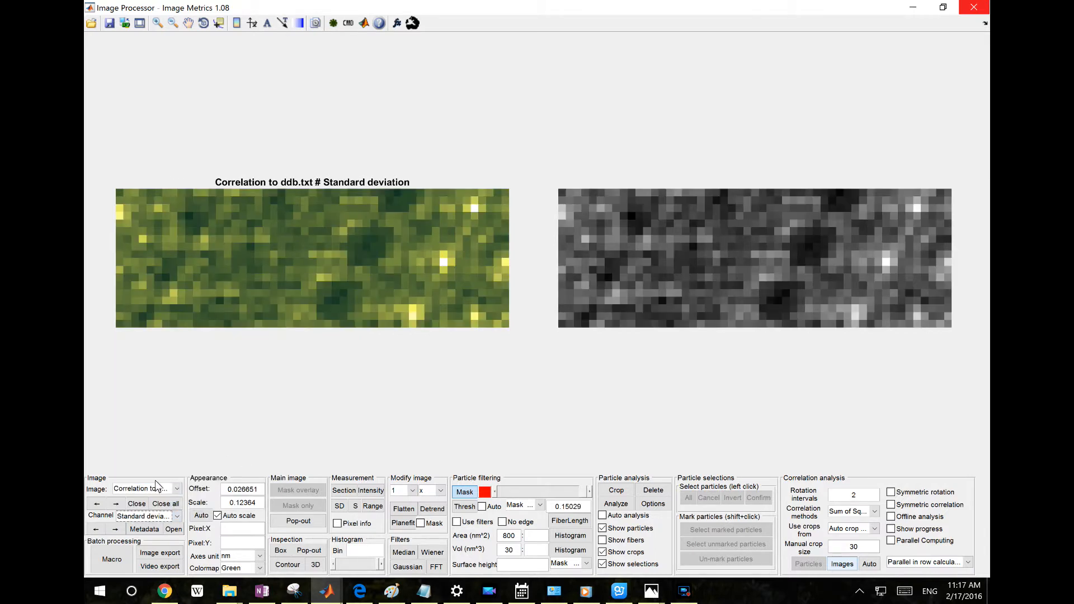
{"action": "left_click", "coordinate": [147, 517]}
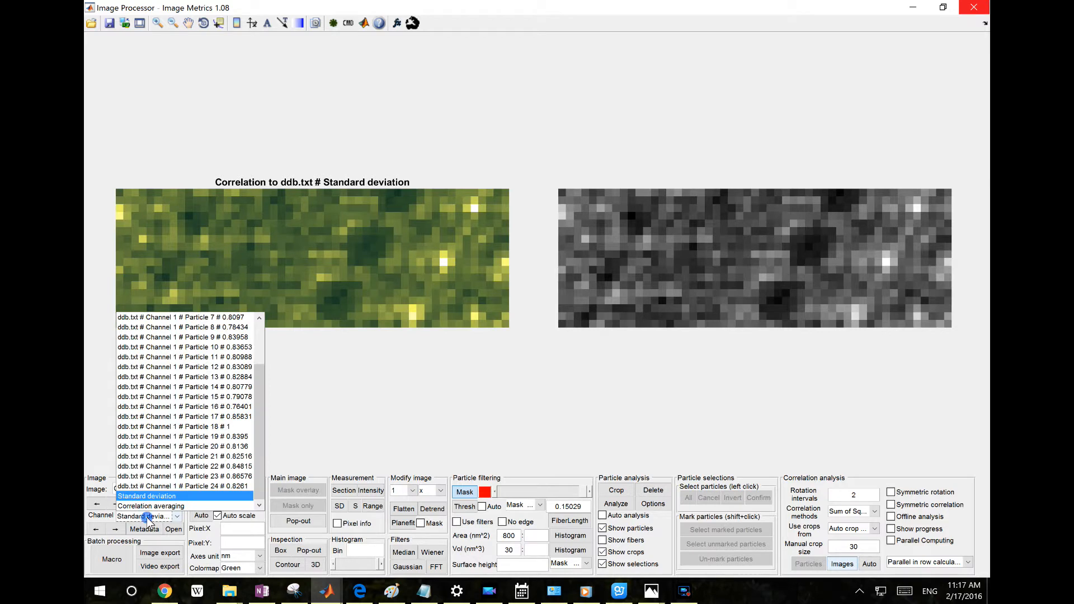
{"action": "left_click", "coordinate": [152, 506]}
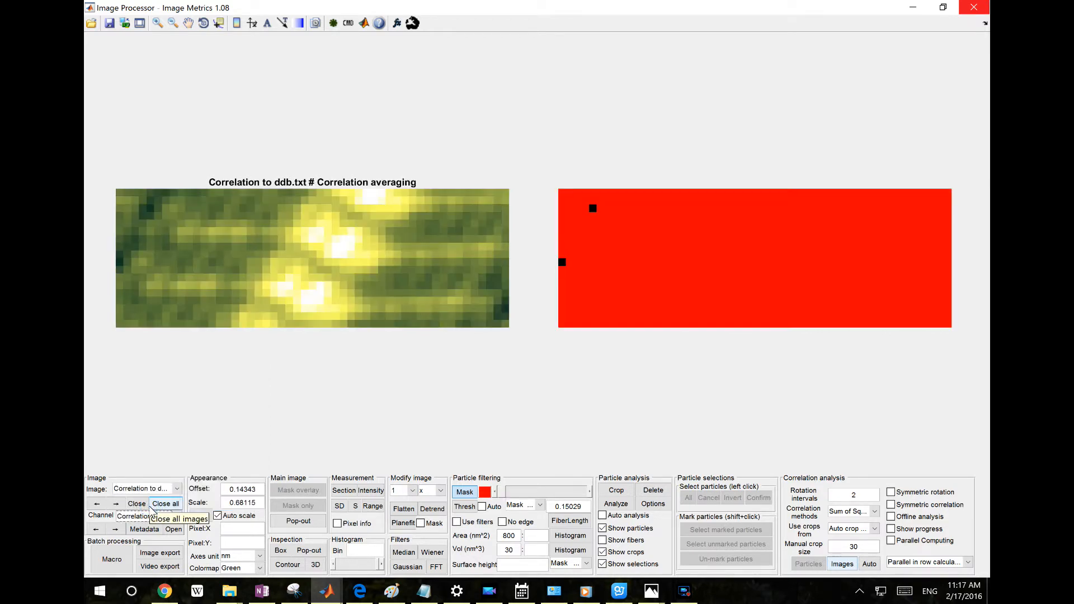
Step: Export the correlation averaging image to its own window and dock that window on the right half of the desktop
{"action": "right_click", "coordinate": [281, 266]}
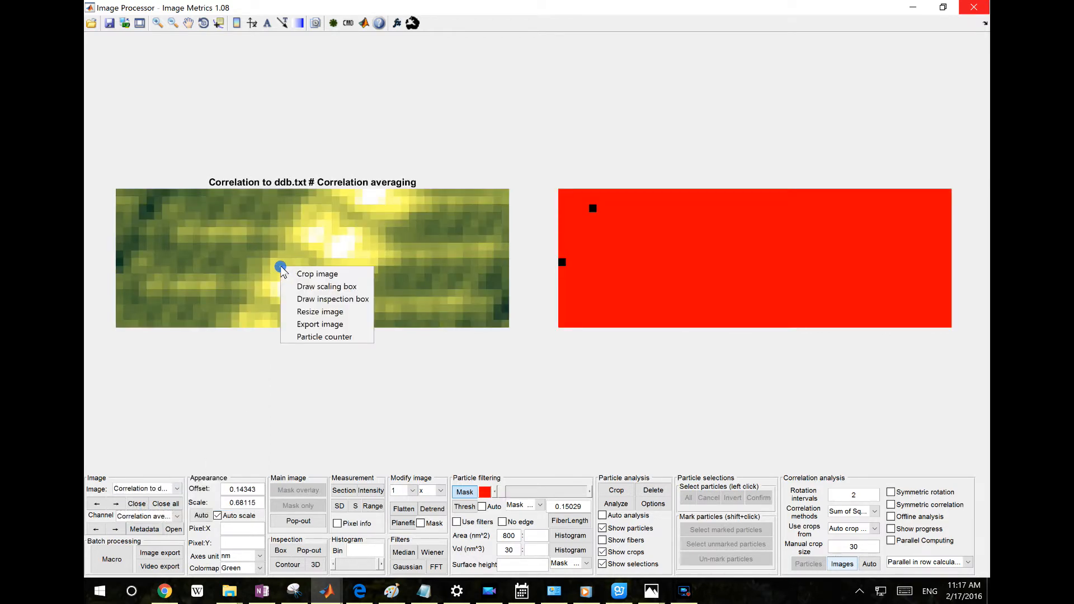
{"action": "left_click", "coordinate": [323, 324]}
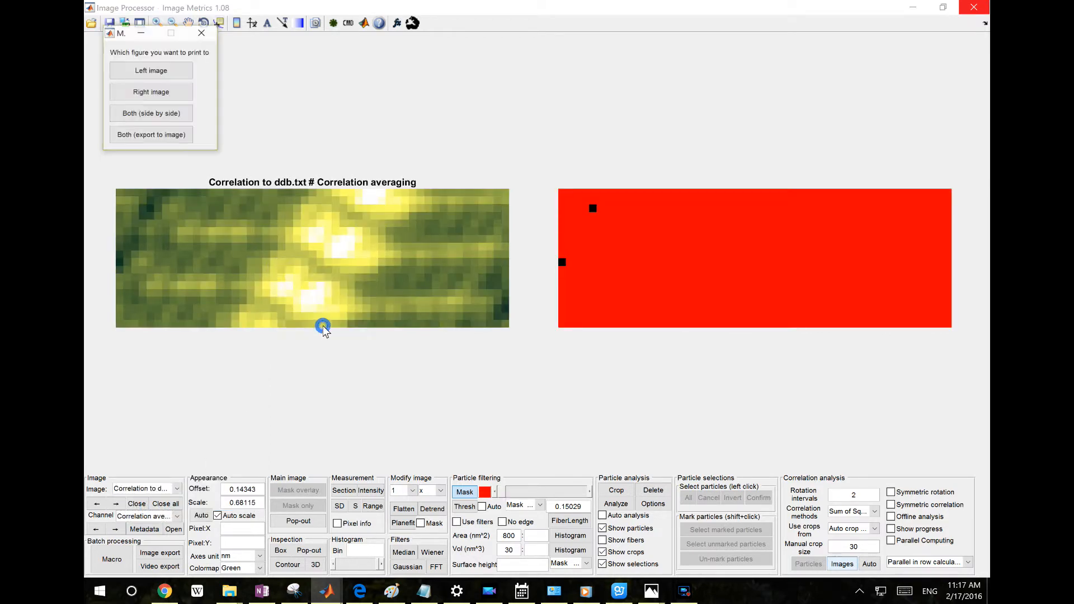
{"action": "left_click", "coordinate": [176, 66]}
{"action": "double_click", "coordinate": [526, 148]}
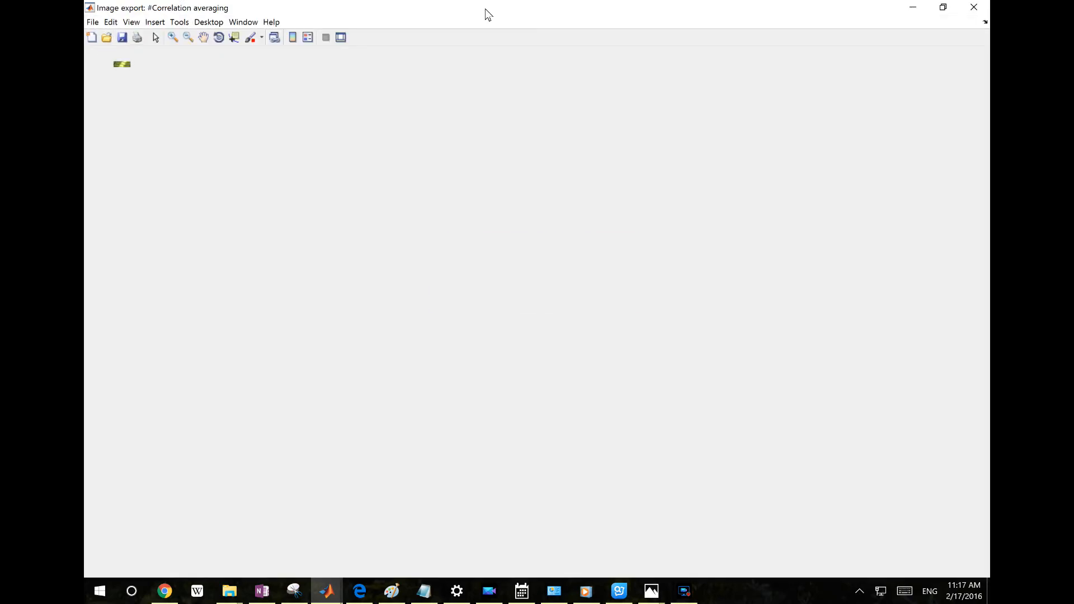
{"action": "left_click_drag", "start_coordinate": [485, 12], "coordinate": [988, 224]}
{"action": "left_click", "coordinate": [434, 132]}
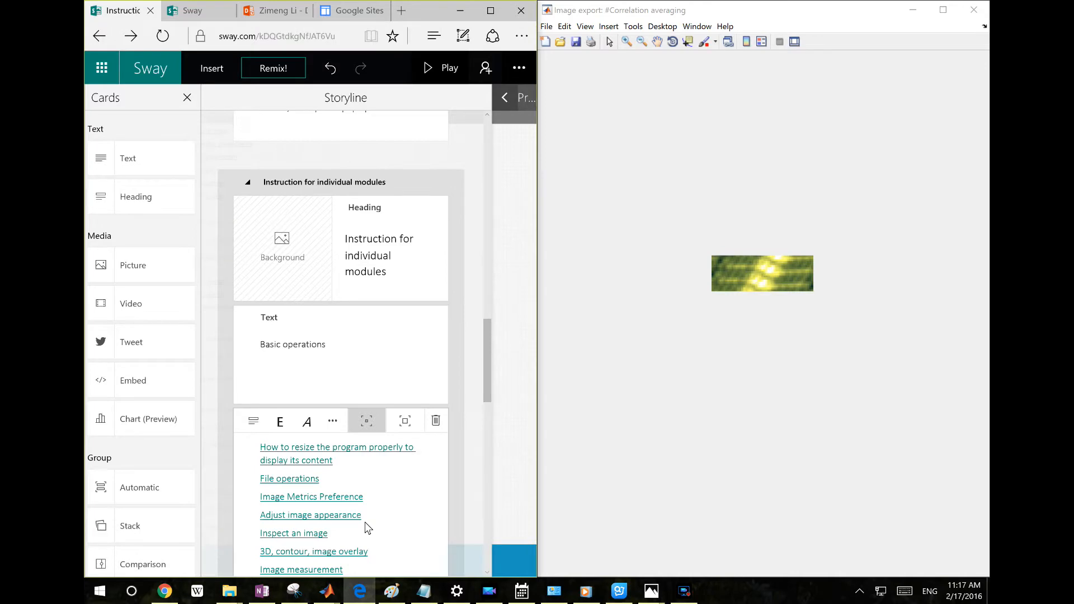
Step: Return to the Image Processor window and display the Particle 18 channel of the ddb.txt correlation result
{"action": "mouse_move", "coordinate": [326, 596]}
{"action": "left_click", "coordinate": [294, 515]}
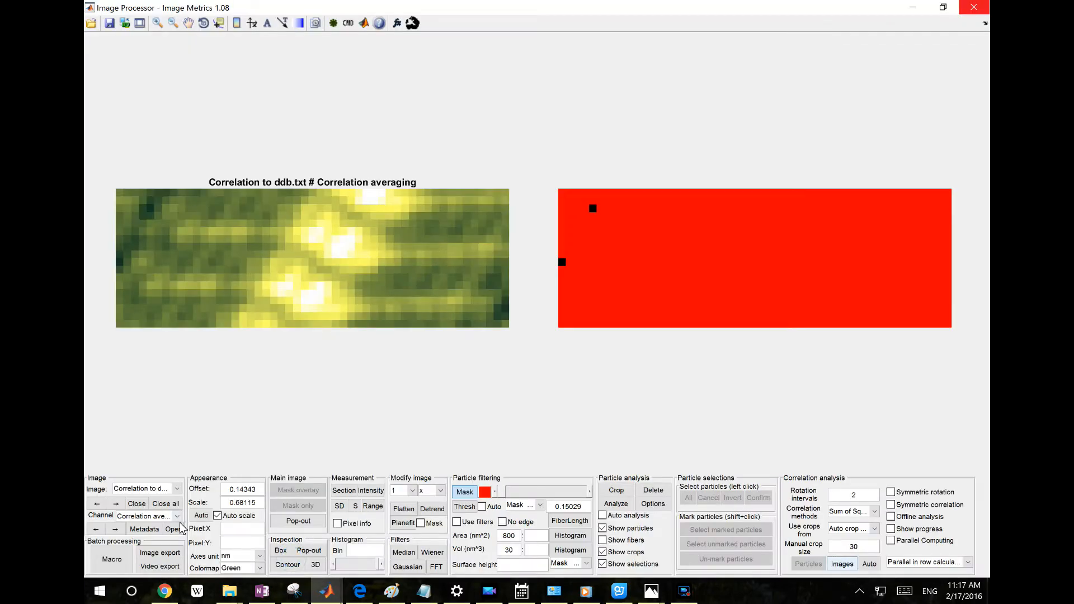
{"action": "left_click", "coordinate": [149, 516]}
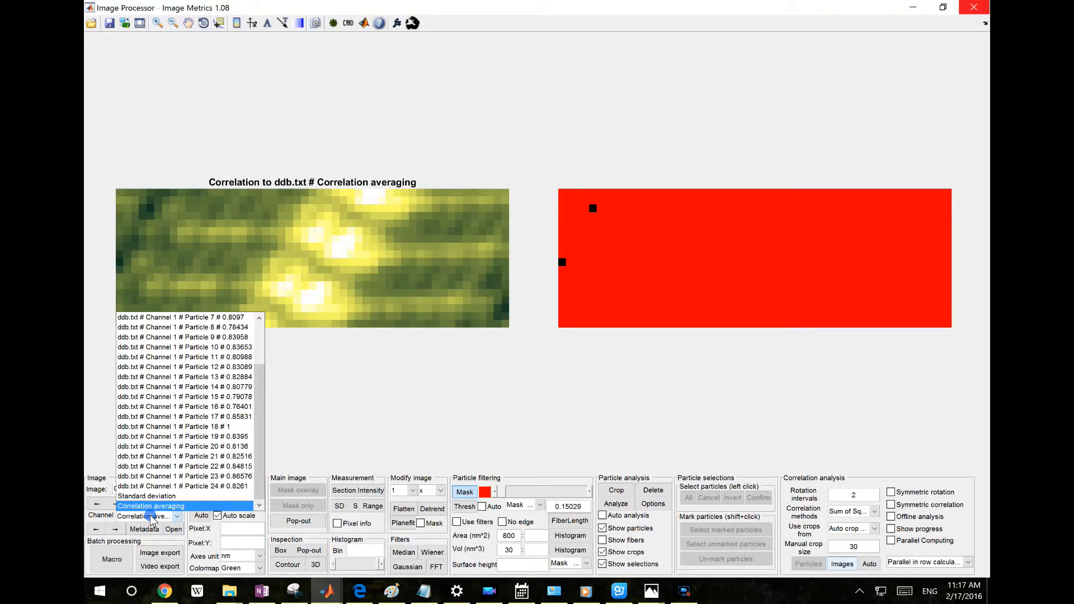
{"action": "scroll", "coordinate": [221, 456], "scroll_direction": "up", "scroll_amount": 1}
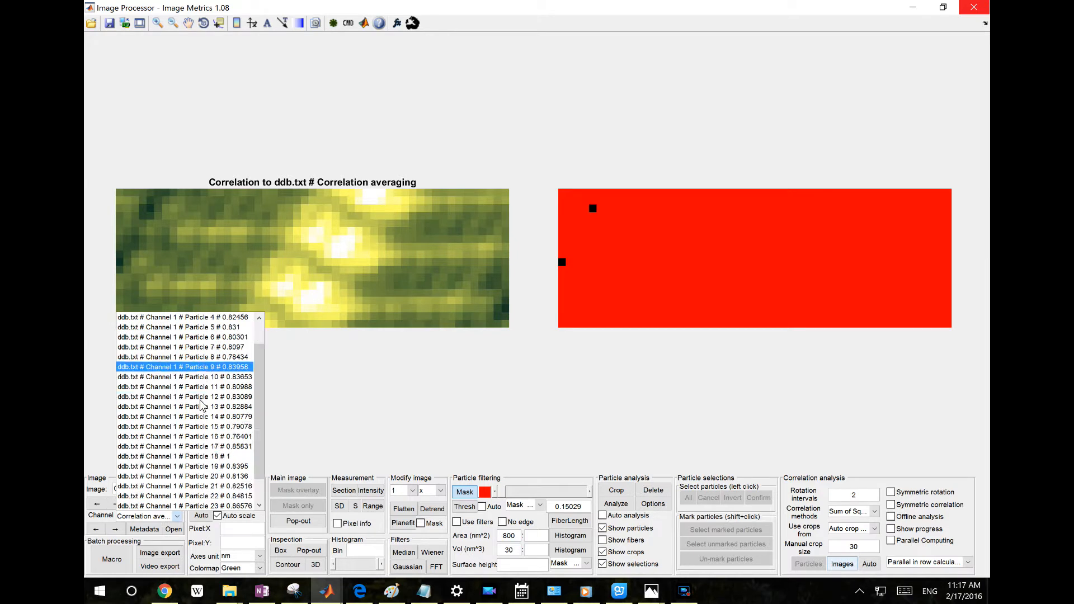
{"action": "left_click", "coordinate": [221, 457]}
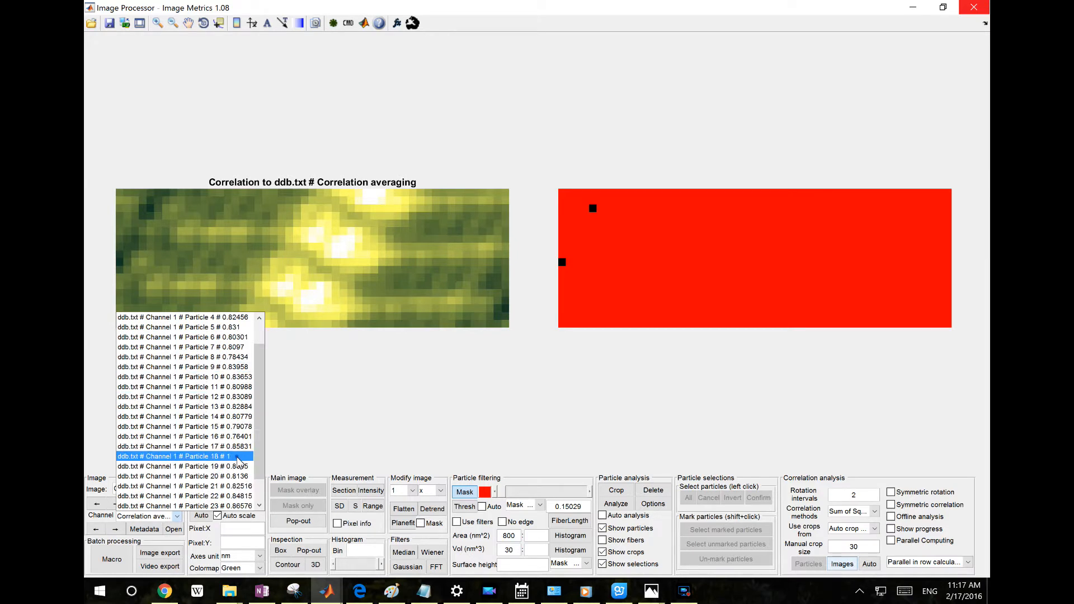
Step: Export the Particle 18 image to its own window and arrange it side by side with the exported correlation averaging image
{"action": "right_click", "coordinate": [268, 268]}
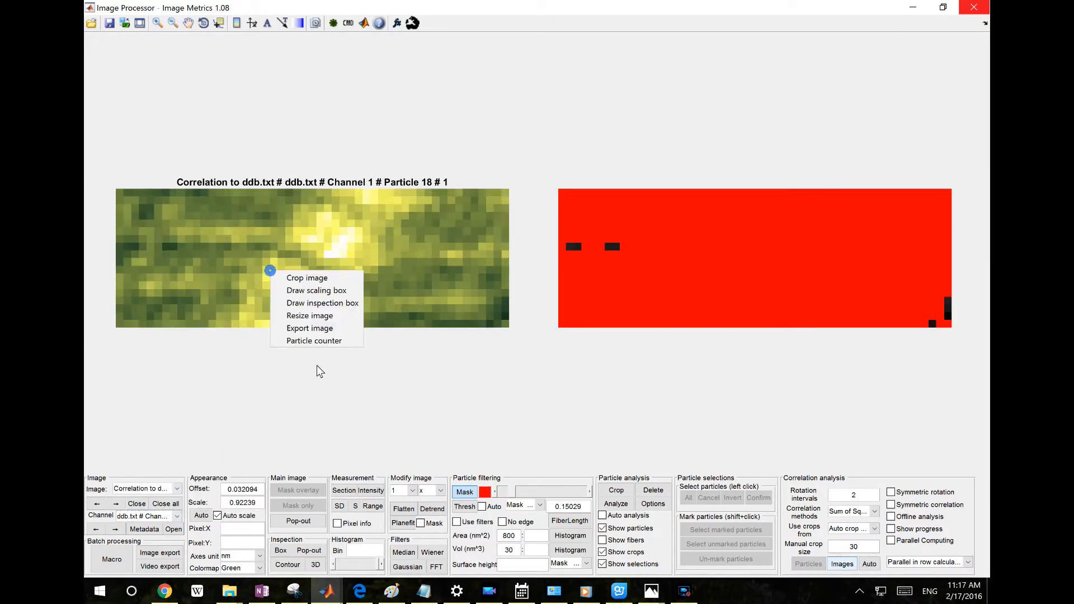
{"action": "left_click", "coordinate": [317, 327]}
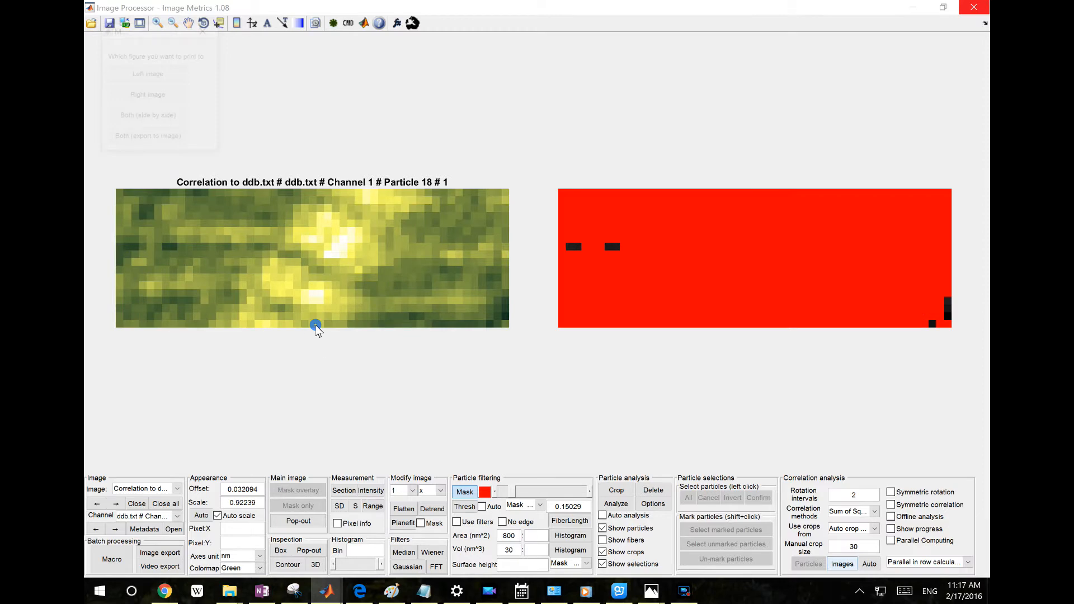
{"action": "left_click", "coordinate": [168, 72]}
{"action": "double_click", "coordinate": [529, 140]}
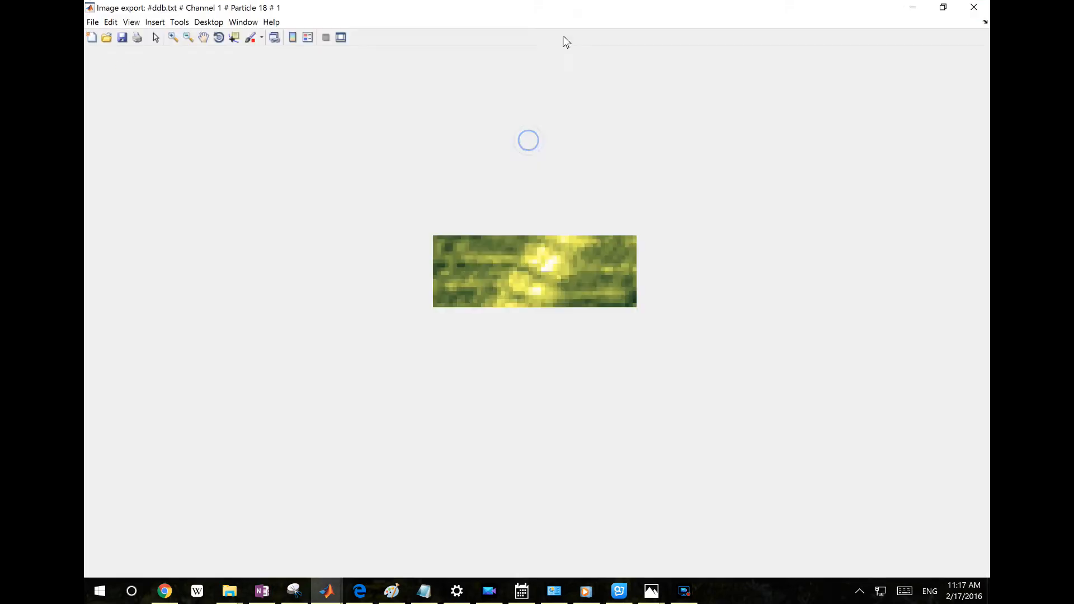
{"action": "left_click_drag", "start_coordinate": [585, 13], "coordinate": [85, 221]}
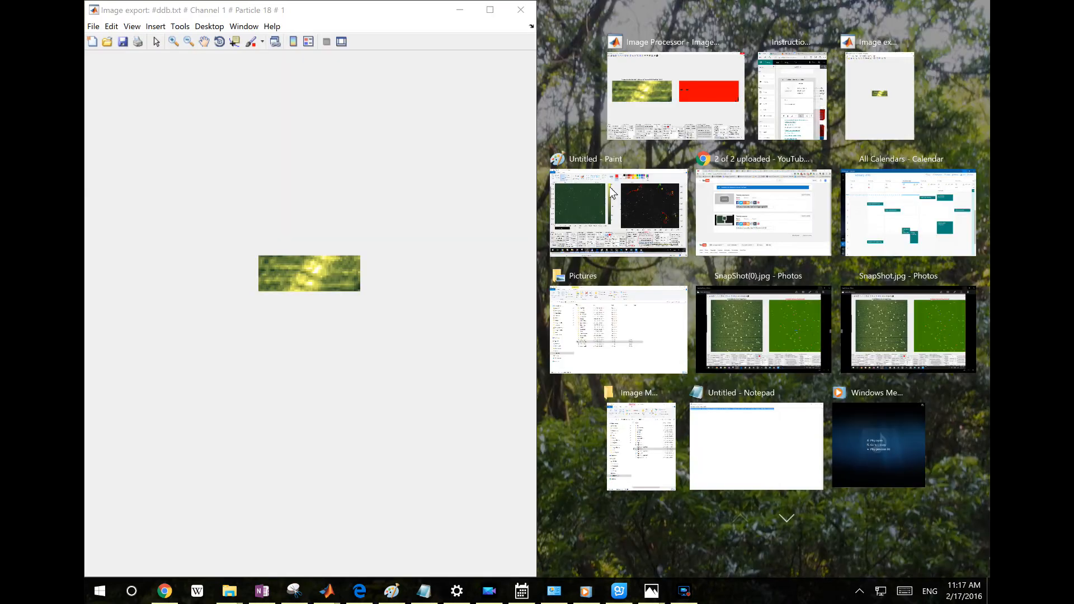
{"action": "left_click", "coordinate": [865, 107]}
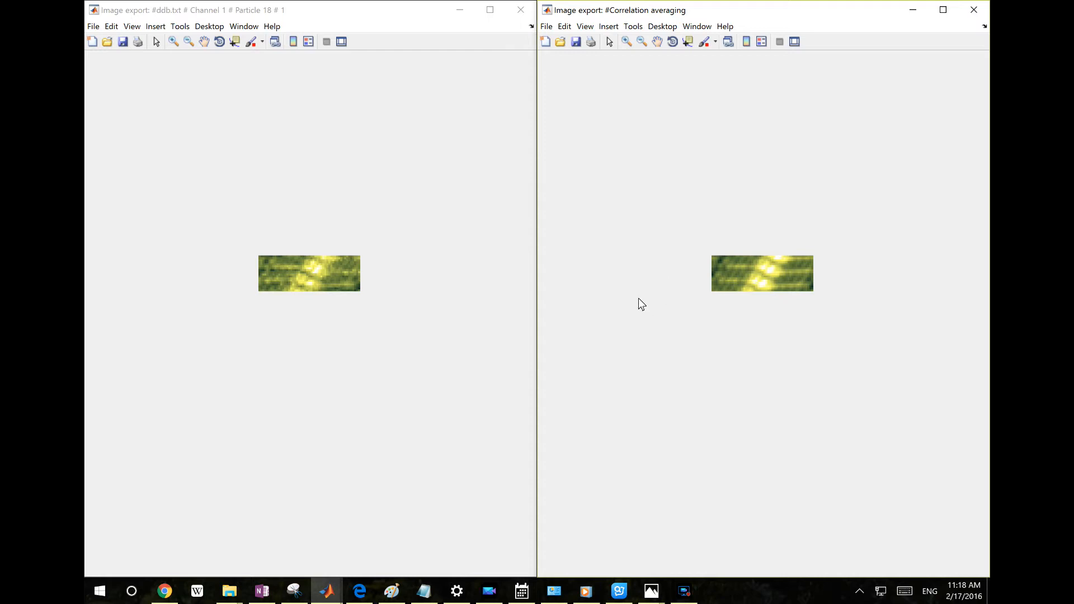
Step: Close both exported image windows and close all images open in the Image Processor
{"action": "left_click", "coordinate": [521, 10]}
{"action": "left_click", "coordinate": [974, 9]}
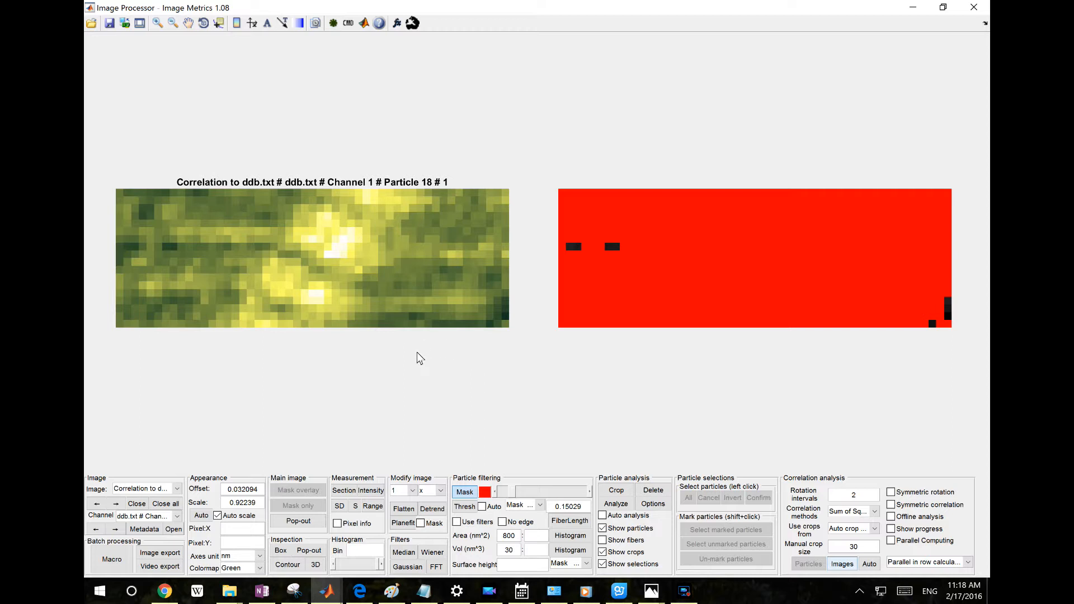
{"action": "left_click", "coordinate": [166, 504]}
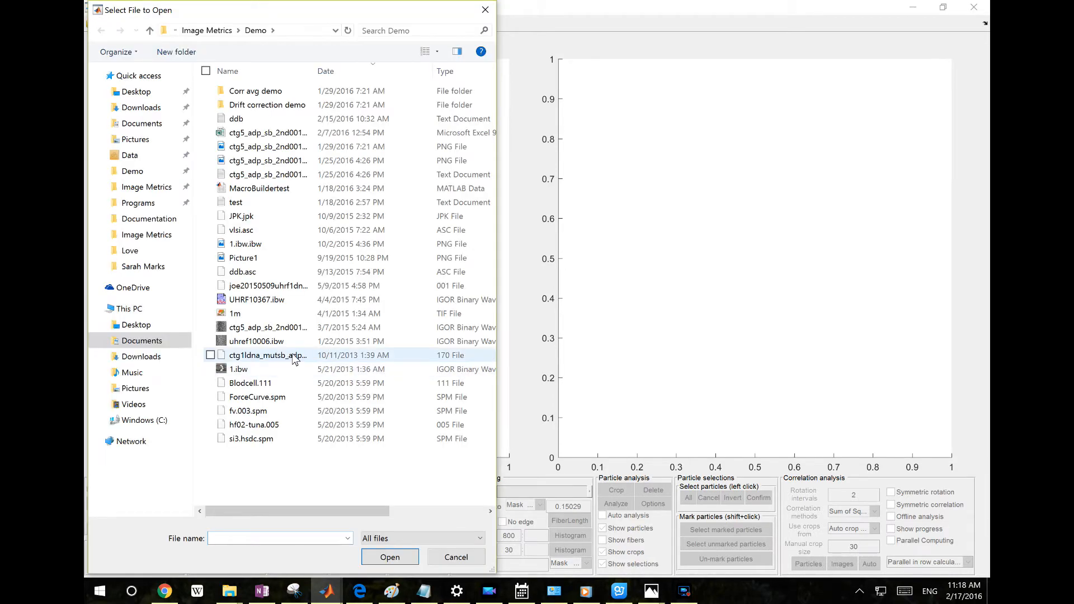
Step: Open uhref10006.ibw from the Demo folder and rescale its HeightTrace colours with a scaling box
{"action": "left_click", "coordinate": [299, 344]}
{"action": "double_click", "coordinate": [299, 343]}
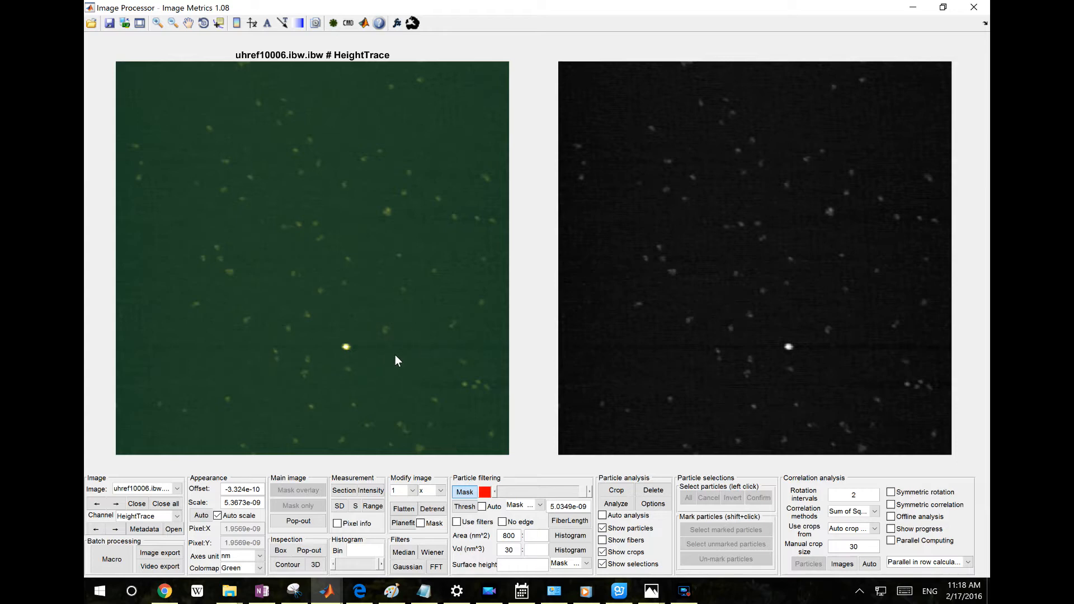
{"action": "right_click", "coordinate": [354, 306]}
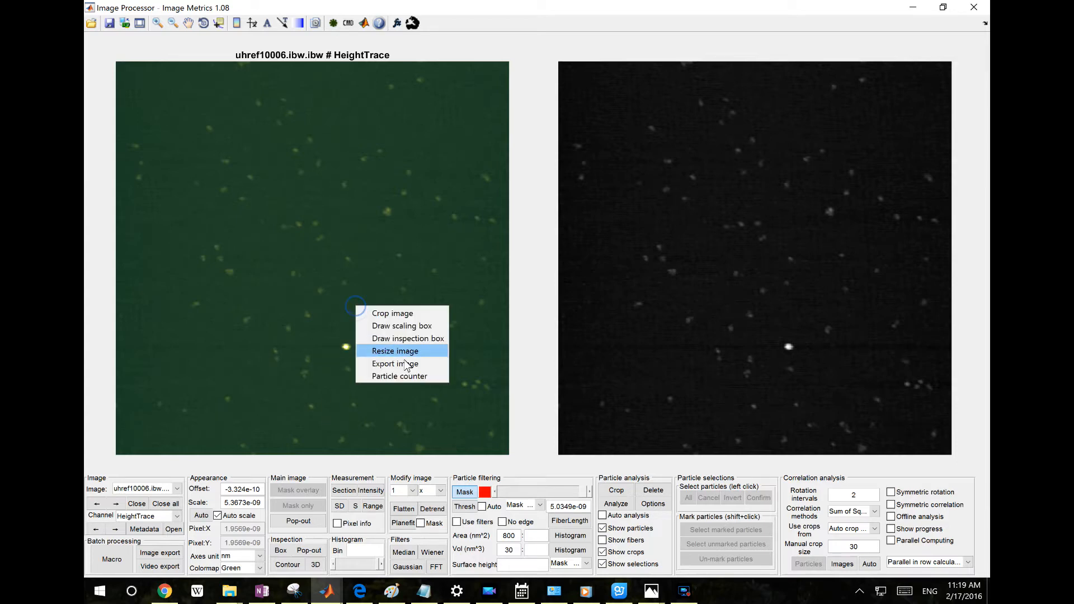
{"action": "left_click", "coordinate": [408, 326]}
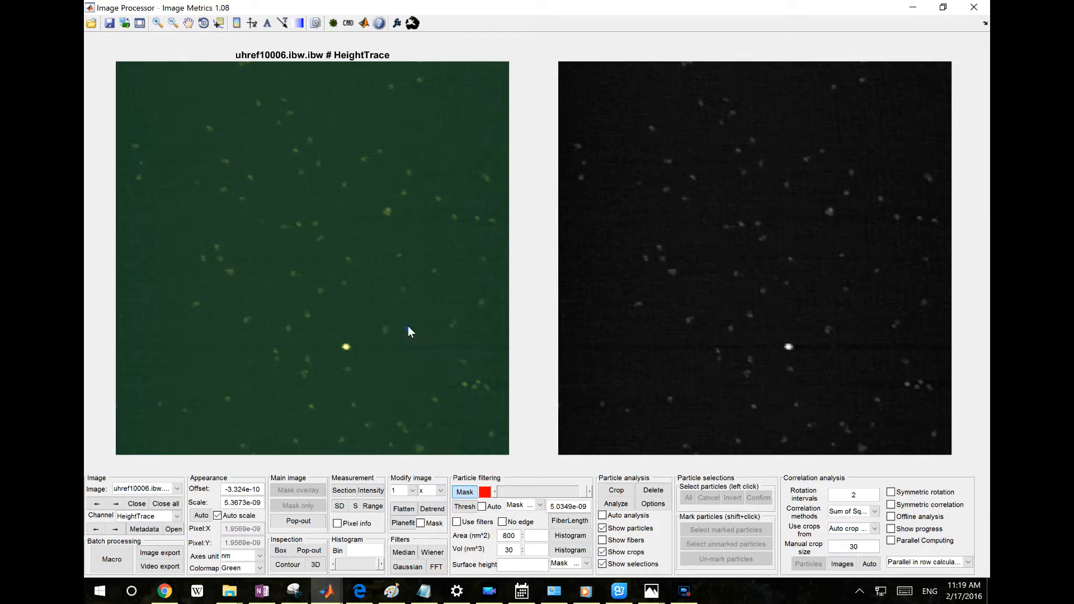
{"action": "left_click", "coordinate": [446, 309]}
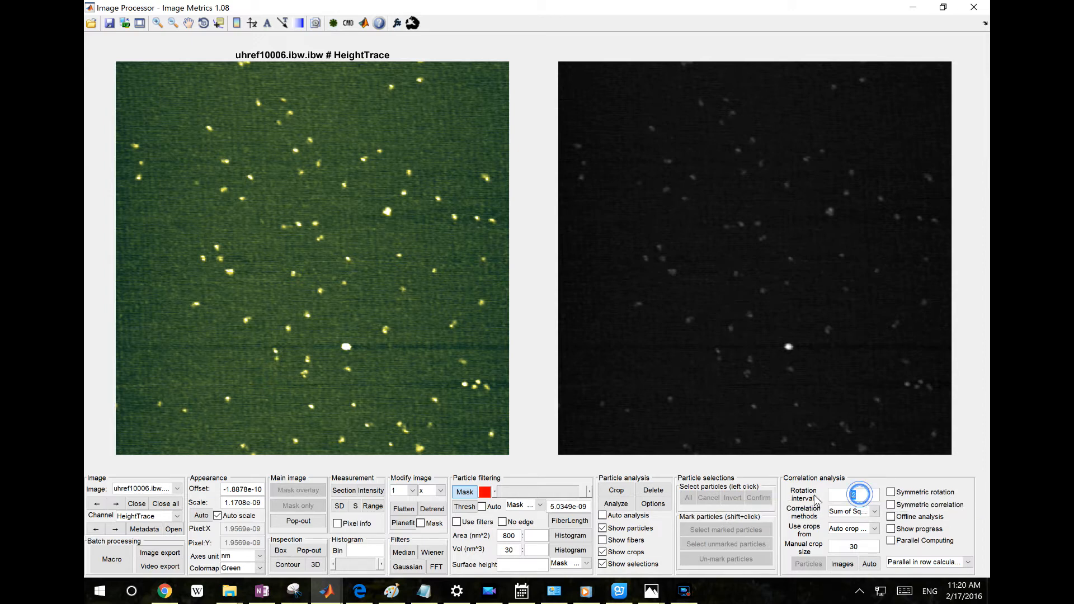
Step: Examine the rotation intervals, correlation methods and crop source settings of the correlation analysis
{"action": "double_click", "coordinate": [862, 500]}
{"action": "mouse_move", "coordinate": [855, 493]}
{"action": "left_mouse_down"}
{"action": "mouse_move", "coordinate": [827, 496]}
{"action": "mouse_move", "coordinate": [851, 498]}
{"action": "left_mouse_up"}
{"action": "left_click", "coordinate": [854, 495]}
{"action": "left_click", "coordinate": [863, 499]}
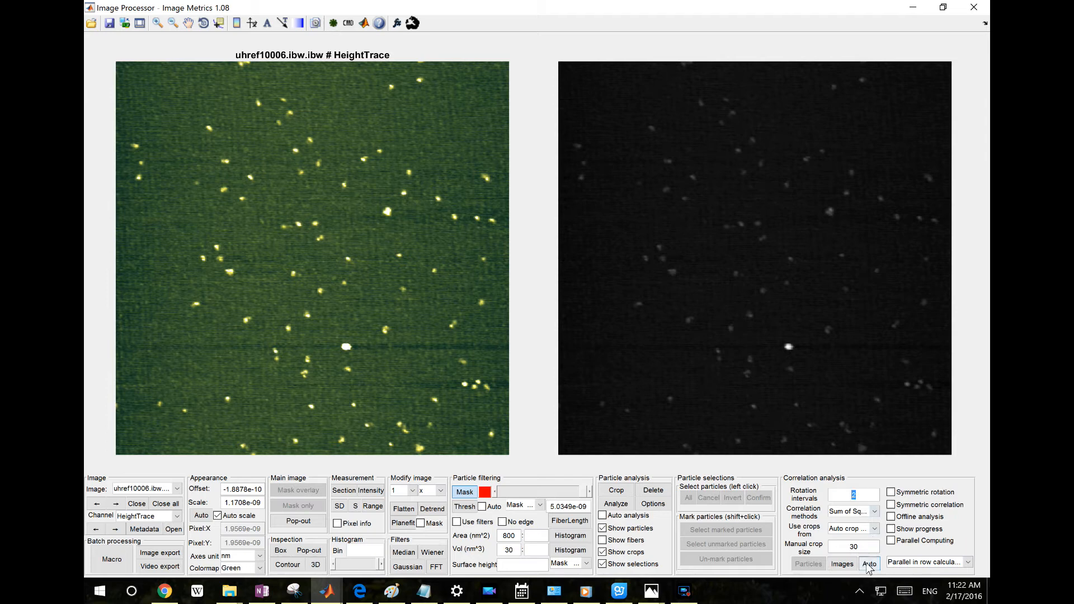
{"action": "left_click", "coordinate": [851, 512]}
{"action": "left_click", "coordinate": [860, 520]}
{"action": "left_click", "coordinate": [857, 529]}
{"action": "left_click", "coordinate": [860, 531]}
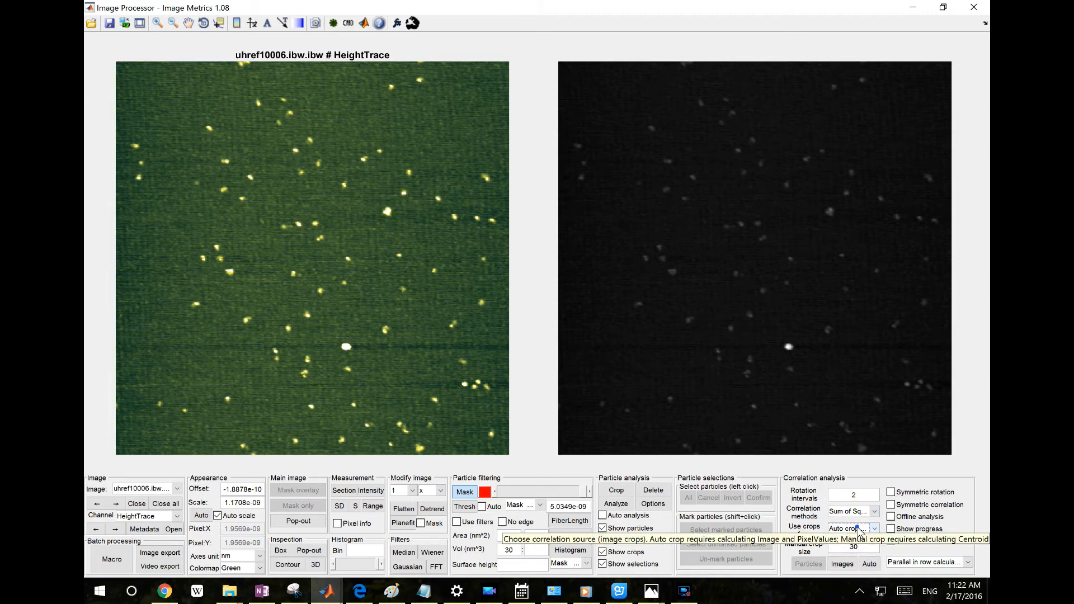
Step: Enable symmetric rotation, symmetric correlation and progress display for the correlation analysis
{"action": "left_click", "coordinate": [858, 529]}
{"action": "left_click", "coordinate": [865, 528]}
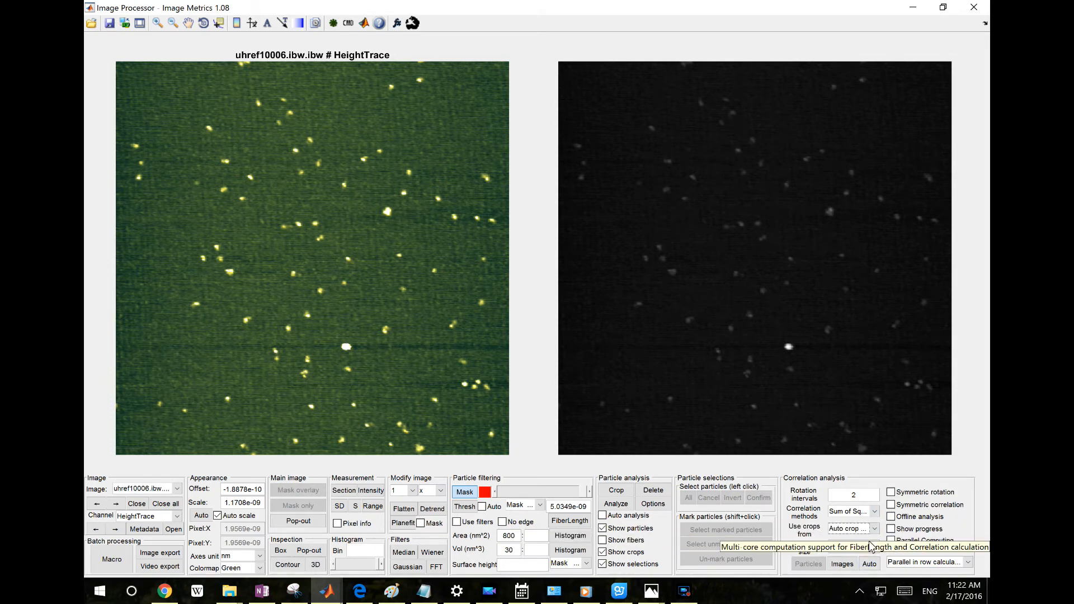
{"action": "double_click", "coordinate": [855, 495]}
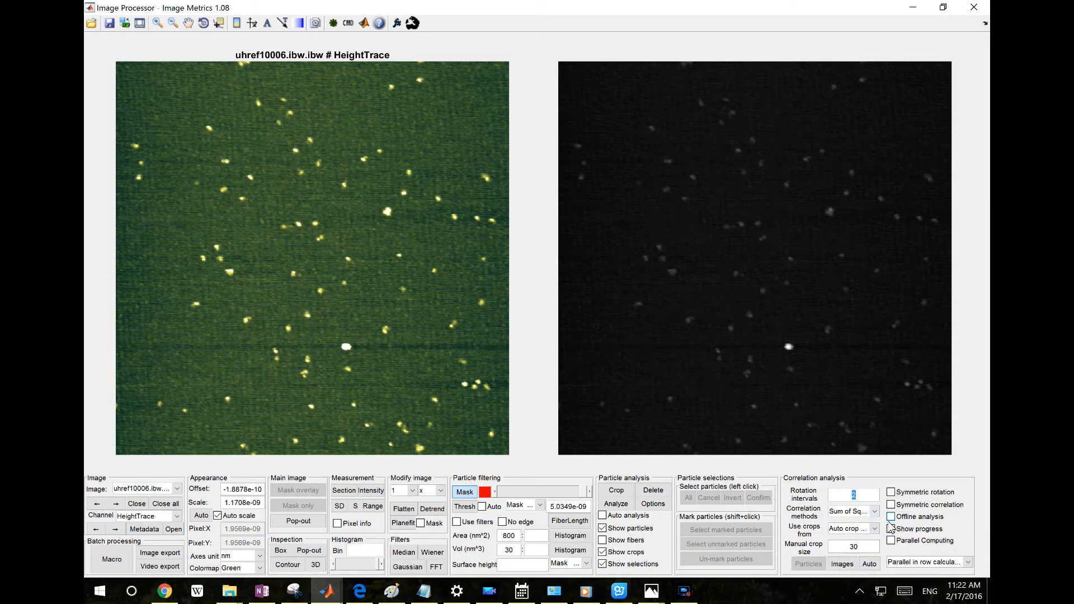
{"action": "left_click", "coordinate": [944, 496]}
{"action": "left_click", "coordinate": [941, 506]}
{"action": "left_click", "coordinate": [923, 528]}
{"action": "left_click", "coordinate": [923, 543]}
{"action": "left_click", "coordinate": [936, 542]}
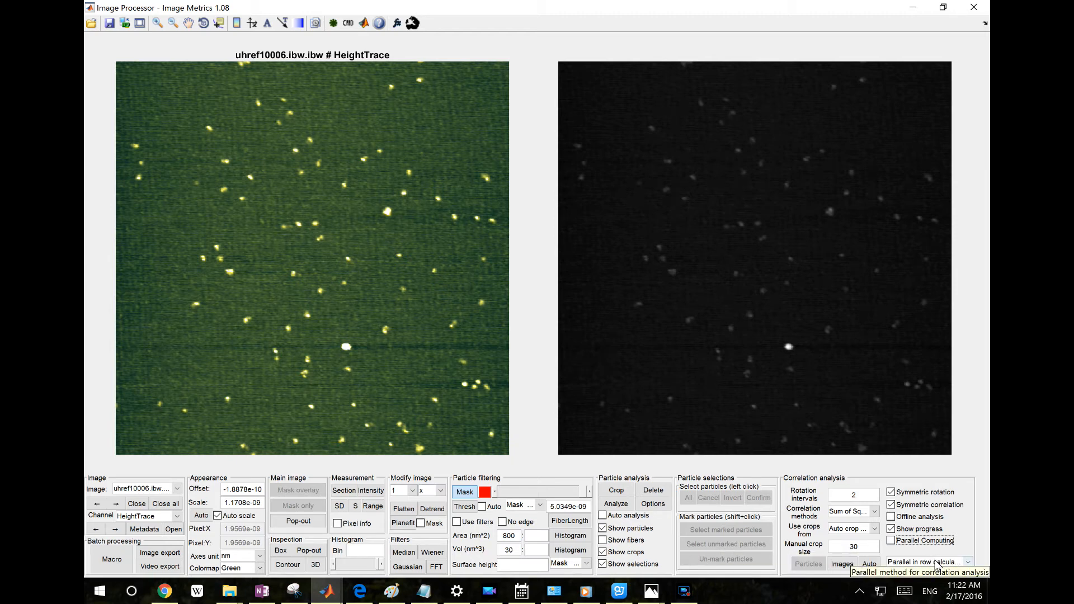
Step: Review the parallel methods for correlation analysis and set the rotation intervals to 10
{"action": "left_click", "coordinate": [937, 563]}
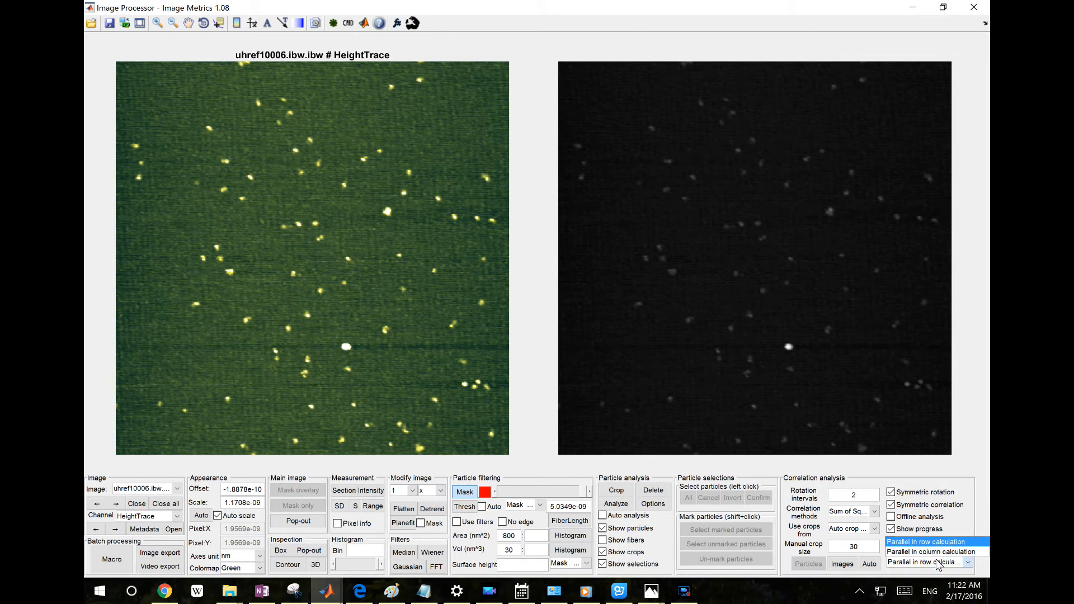
{"action": "left_click", "coordinate": [944, 565]}
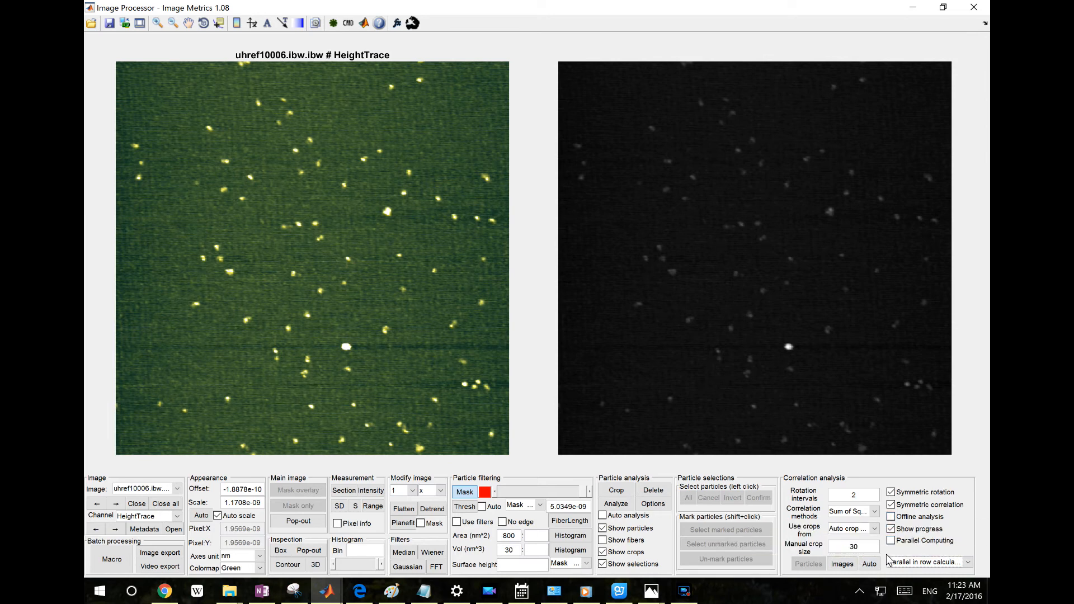
{"action": "double_click", "coordinate": [862, 494]}
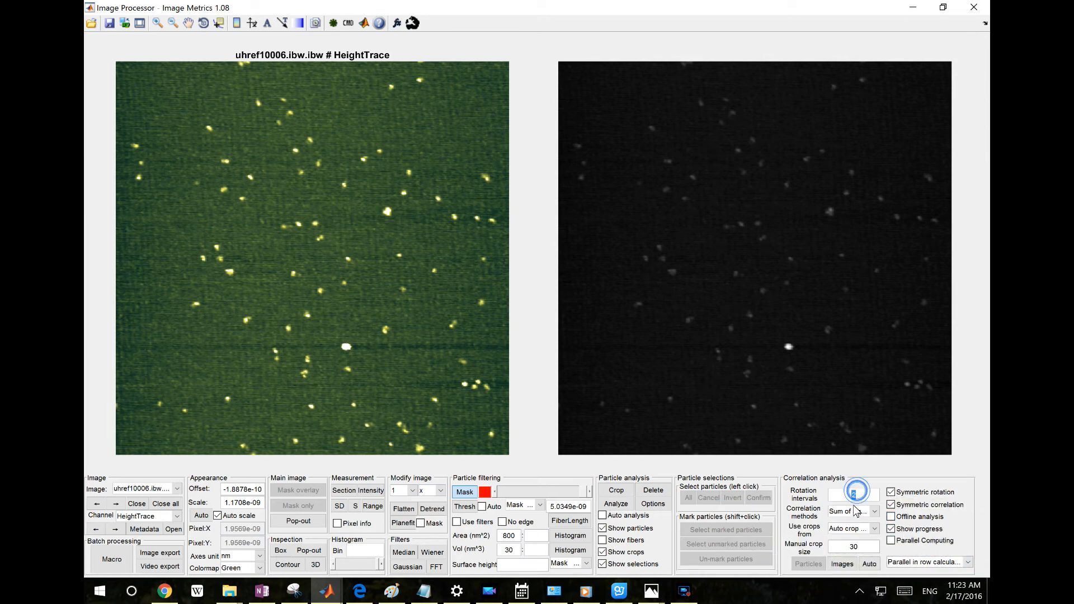
{"action": "type", "text": "10"}
{"action": "left_click", "coordinate": [865, 551]}
{"action": "left_click", "coordinate": [921, 564]}
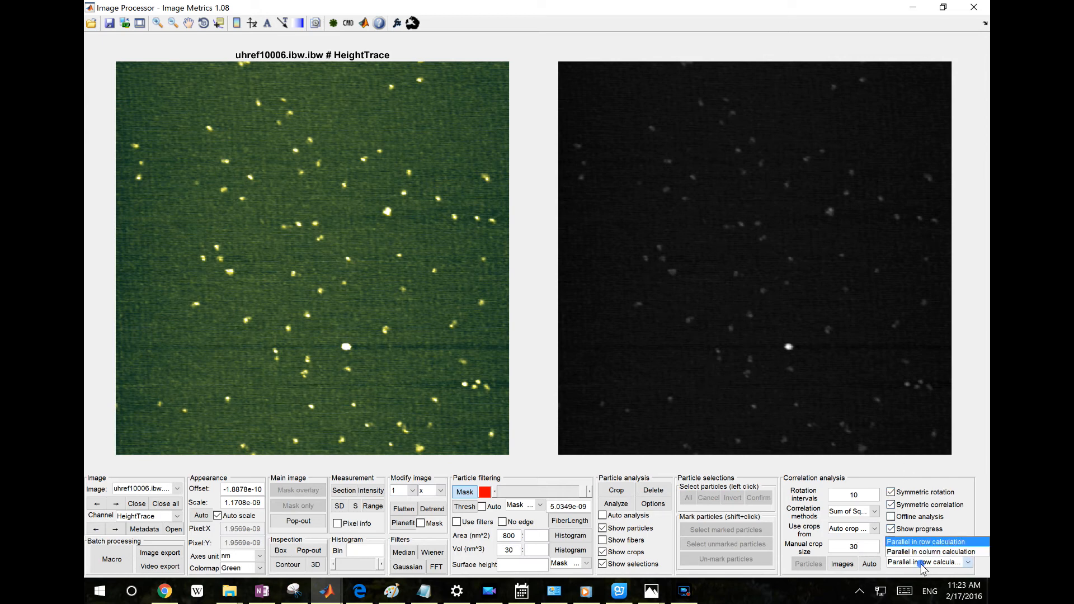
{"action": "left_click", "coordinate": [877, 460]}
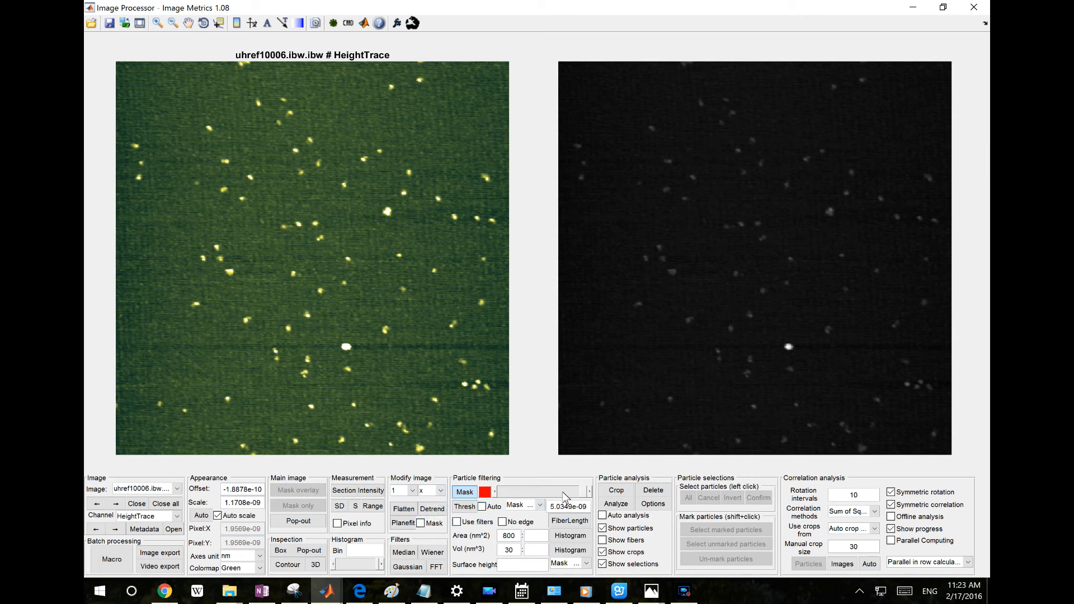
Step: Mask the particles with the automatic threshold and flatten the height image at order 2 with the mask applied
{"action": "left_click", "coordinate": [483, 506]}
{"action": "left_click", "coordinate": [482, 507]}
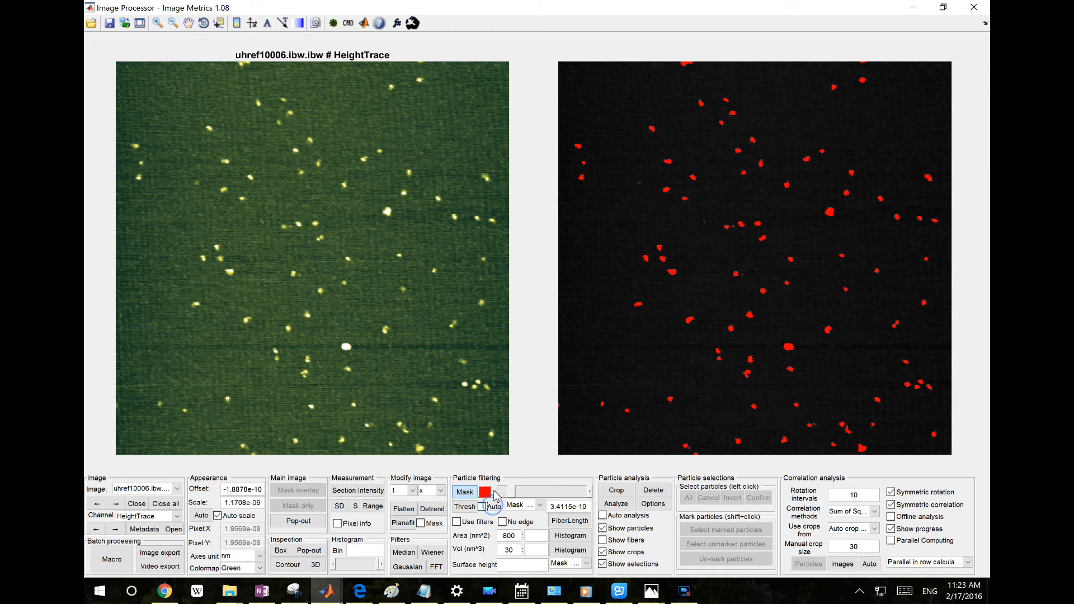
{"action": "left_click", "coordinate": [405, 493]}
{"action": "left_click", "coordinate": [395, 522]}
{"action": "left_click", "coordinate": [428, 523]}
{"action": "left_click", "coordinate": [404, 508]}
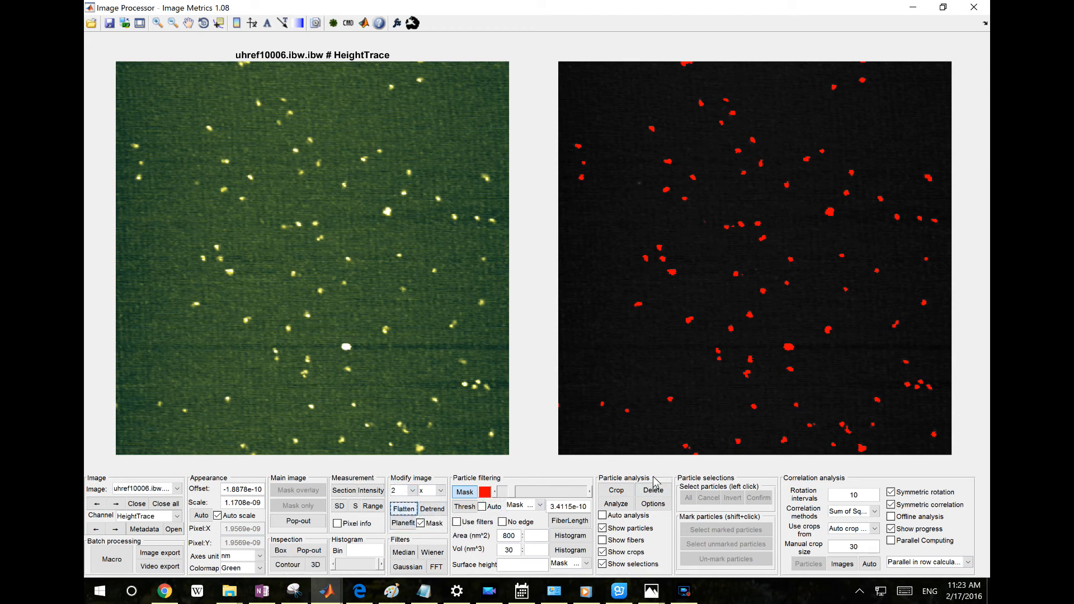
Step: Analyze the masked particles and review which particle parameters are calculated
{"action": "left_click", "coordinate": [615, 504]}
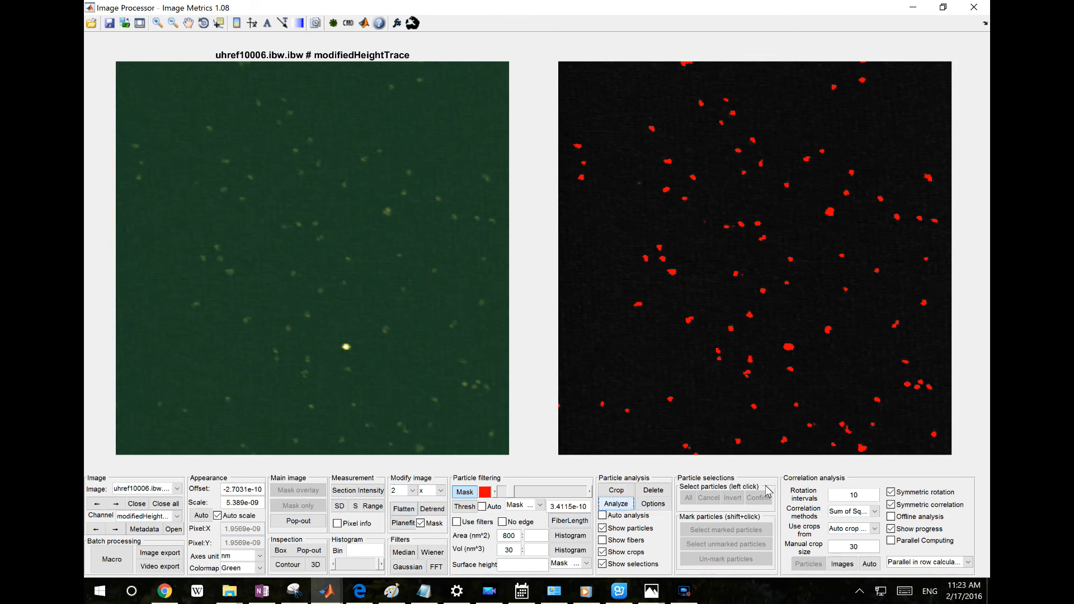
{"action": "left_click", "coordinate": [653, 504]}
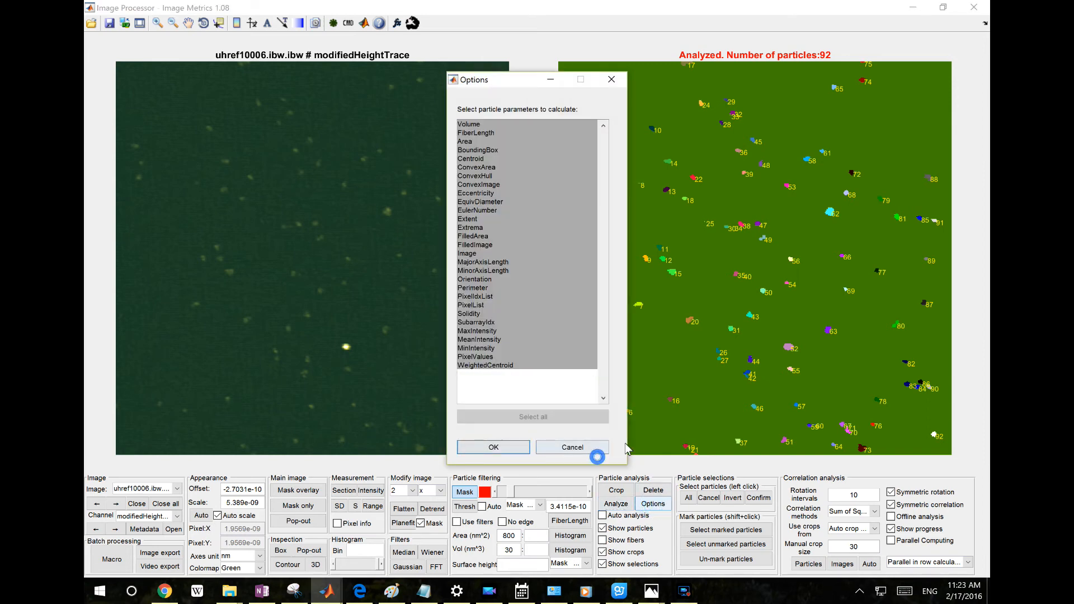
{"action": "left_click", "coordinate": [605, 447]}
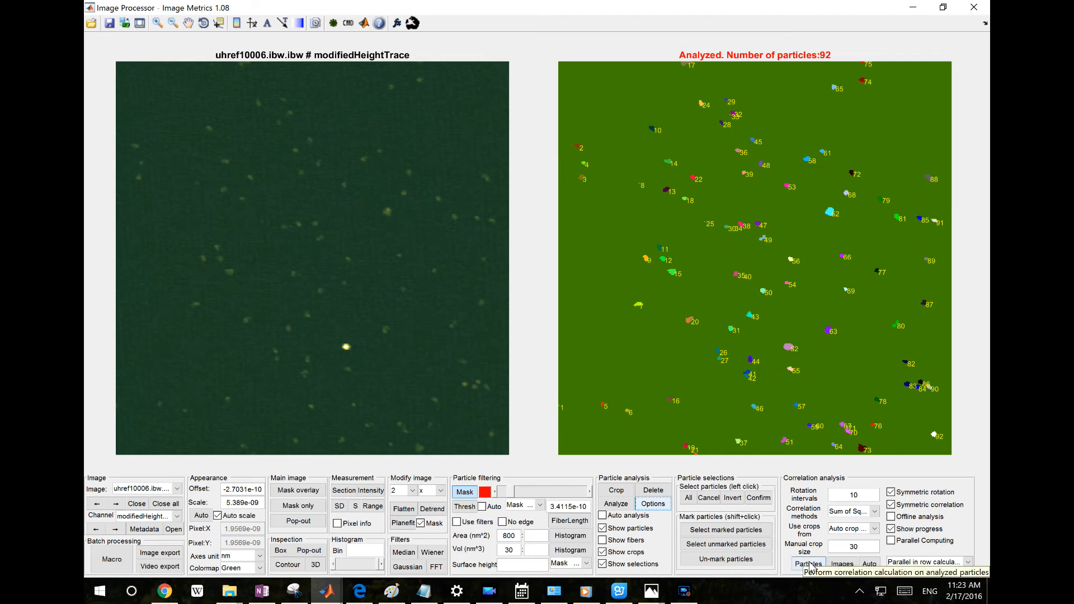
Step: Choose parallel in column calculation, run the correlation on the analyzed particles and move the progress window between the two images
{"action": "left_click", "coordinate": [929, 562]}
{"action": "left_click", "coordinate": [915, 552]}
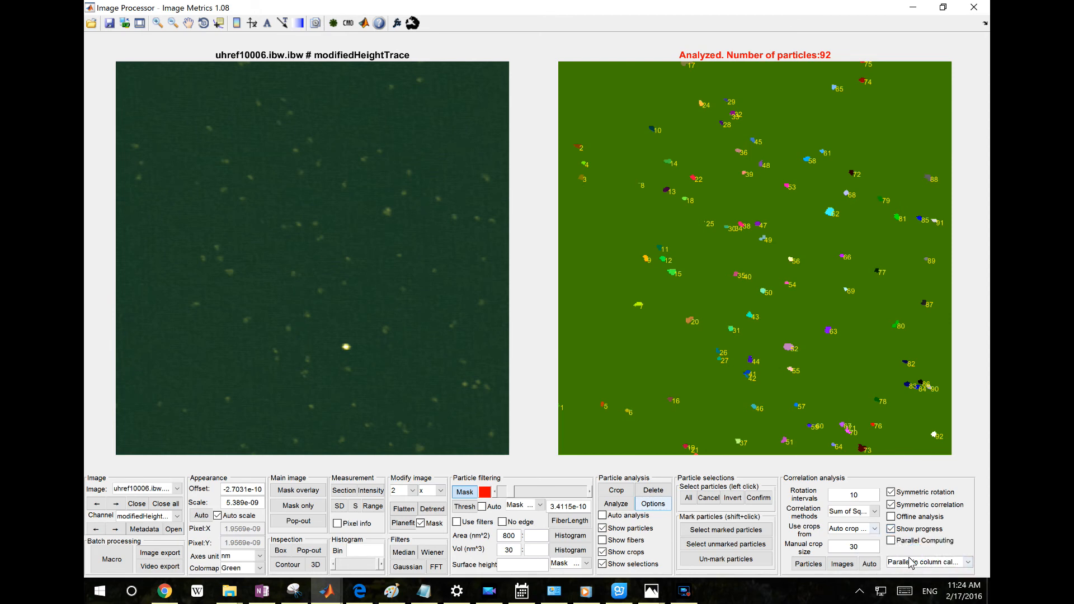
{"action": "left_click", "coordinate": [809, 565]}
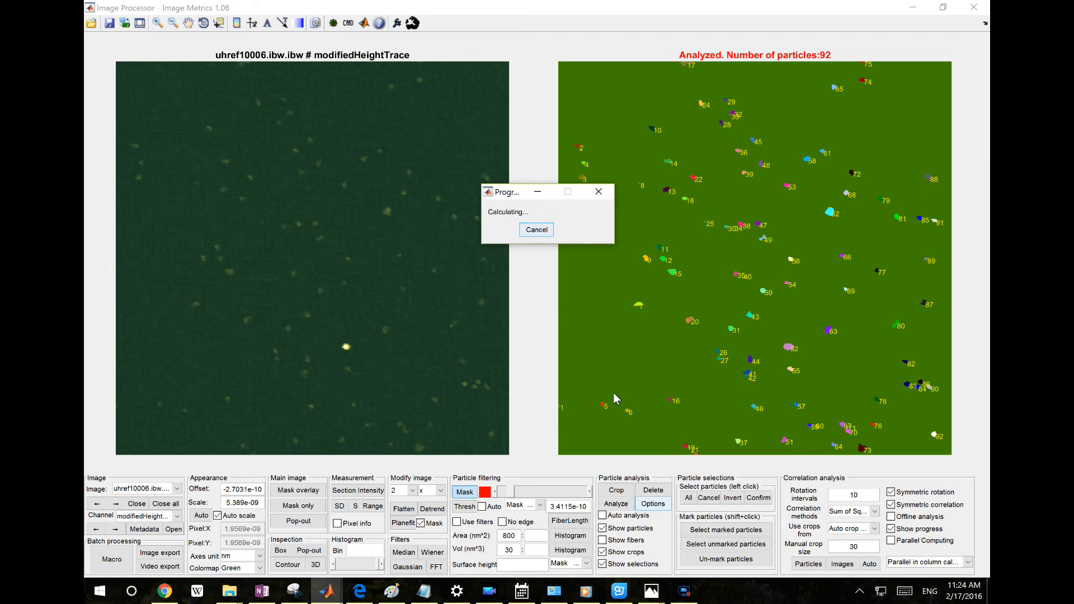
{"action": "left_click", "coordinate": [891, 492]}
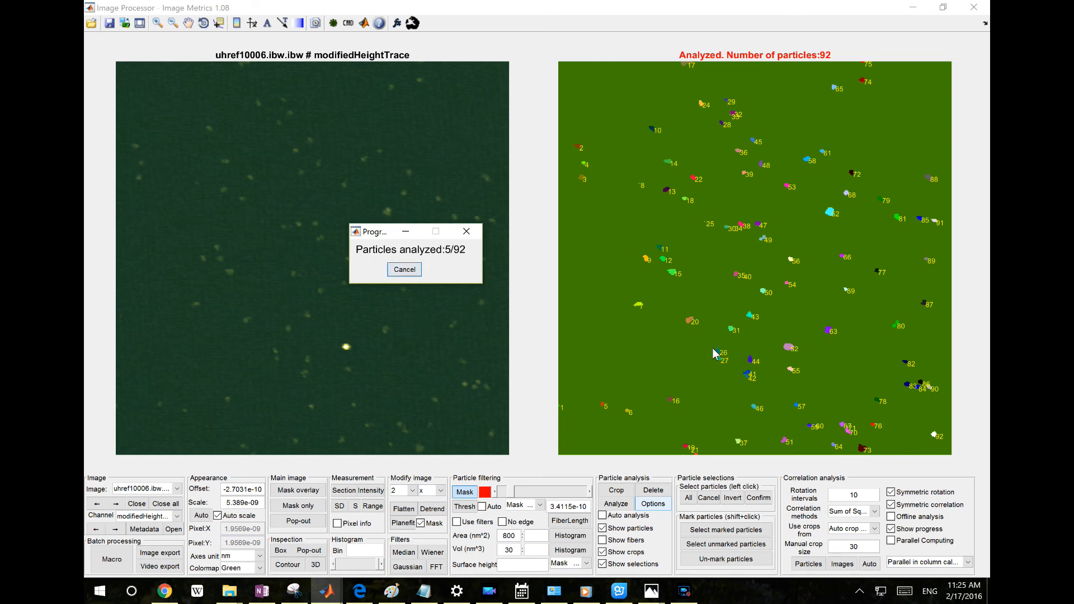
{"action": "left_click_drag", "start_coordinate": [377, 232], "coordinate": [565, 275]}
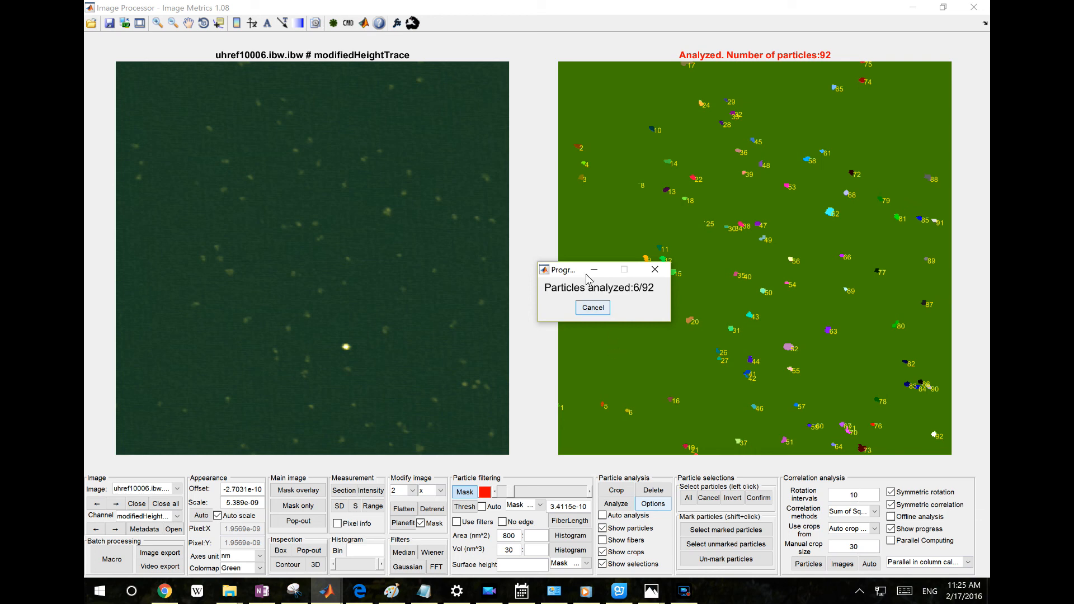
{"action": "left_click_drag", "start_coordinate": [572, 274], "coordinate": [533, 275]}
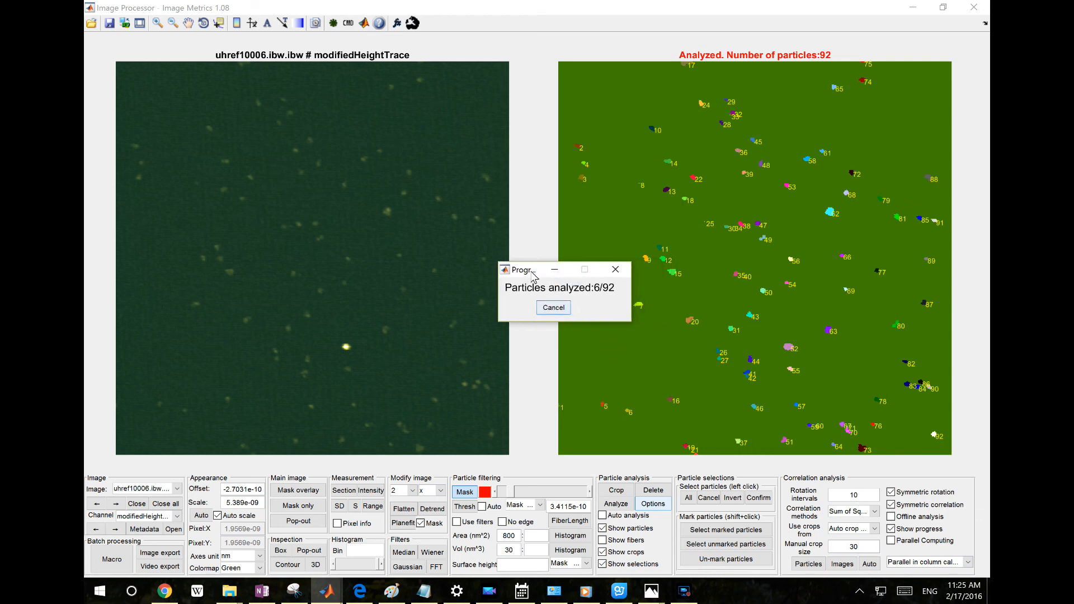